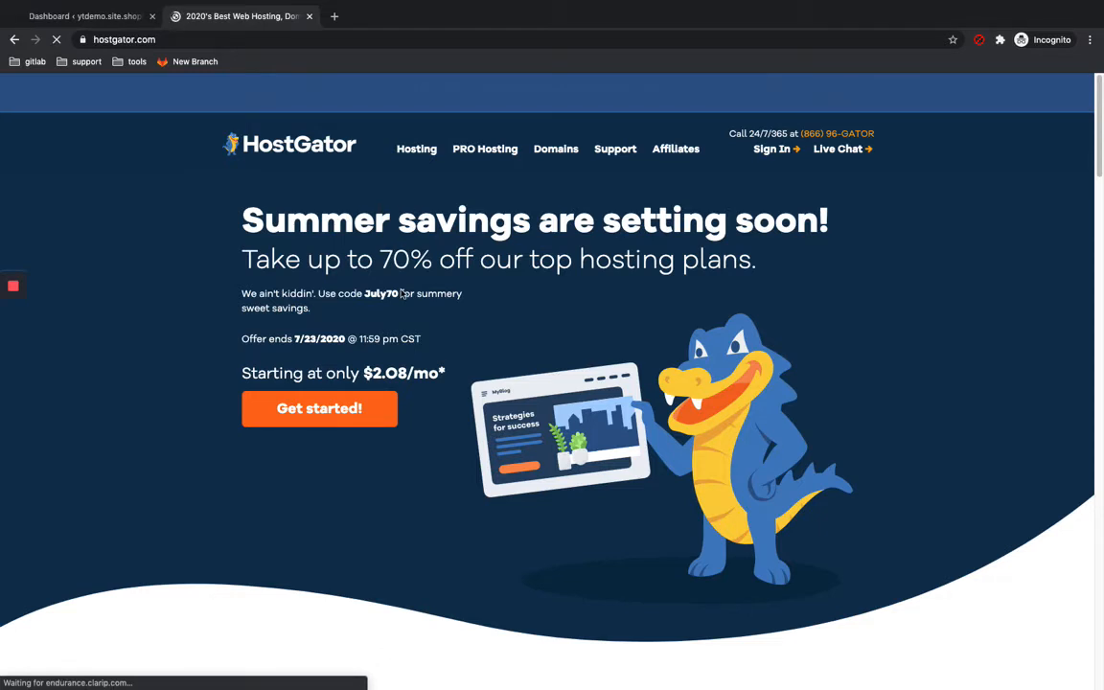
Step: Open HostGator's shared hosting plans and start buying the Hatchling Plan
click(331, 410)
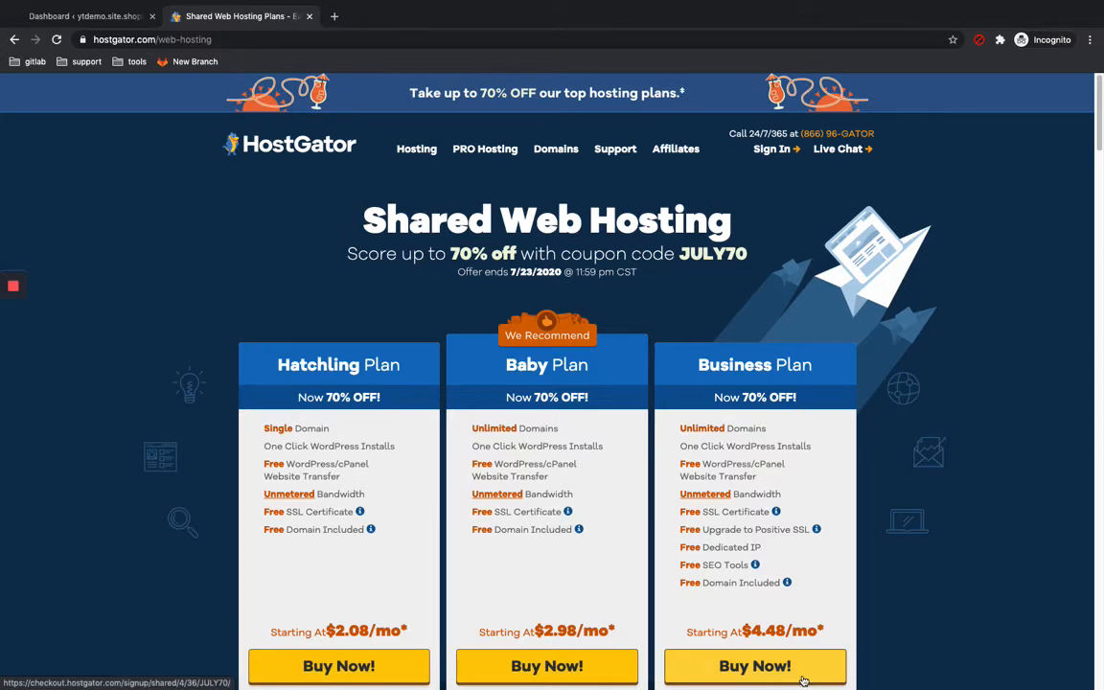
click(328, 673)
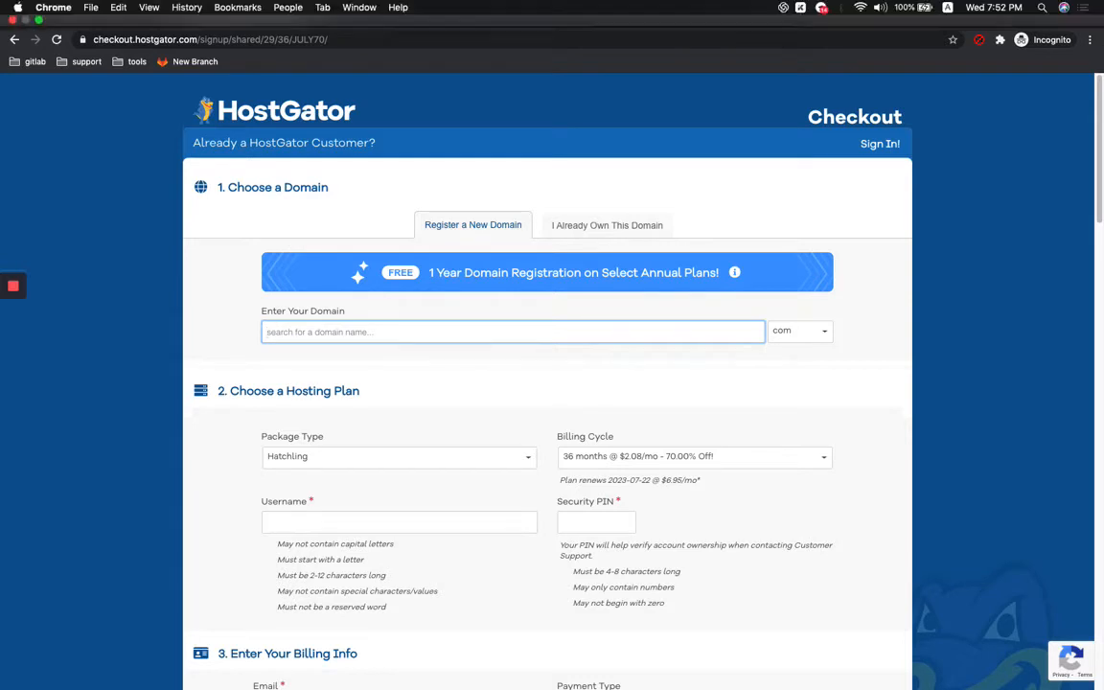
click(14, 340)
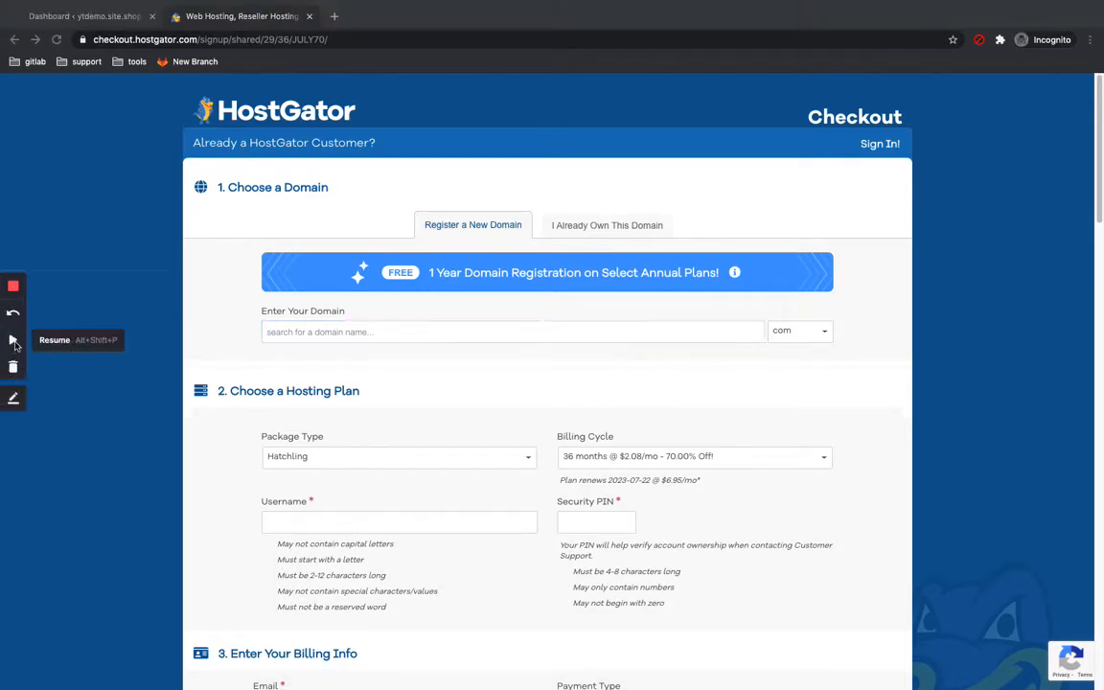
click(14, 341)
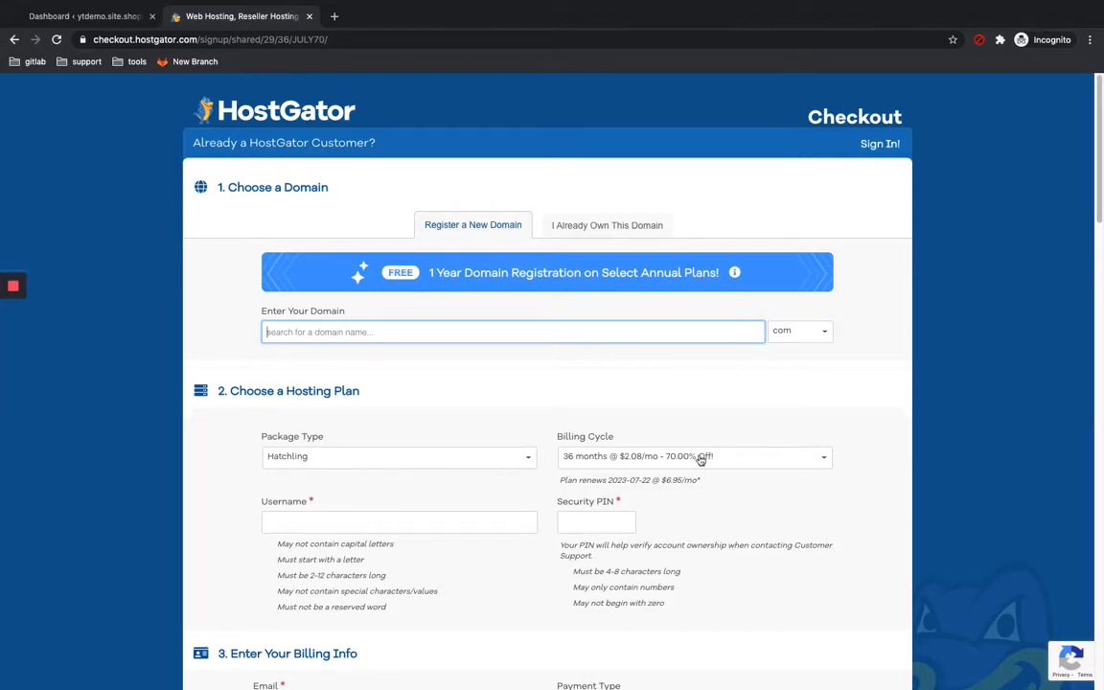
Step: Review the checkout's billing cycle options, then scroll through the billing info, additional services and order details
click(788, 465)
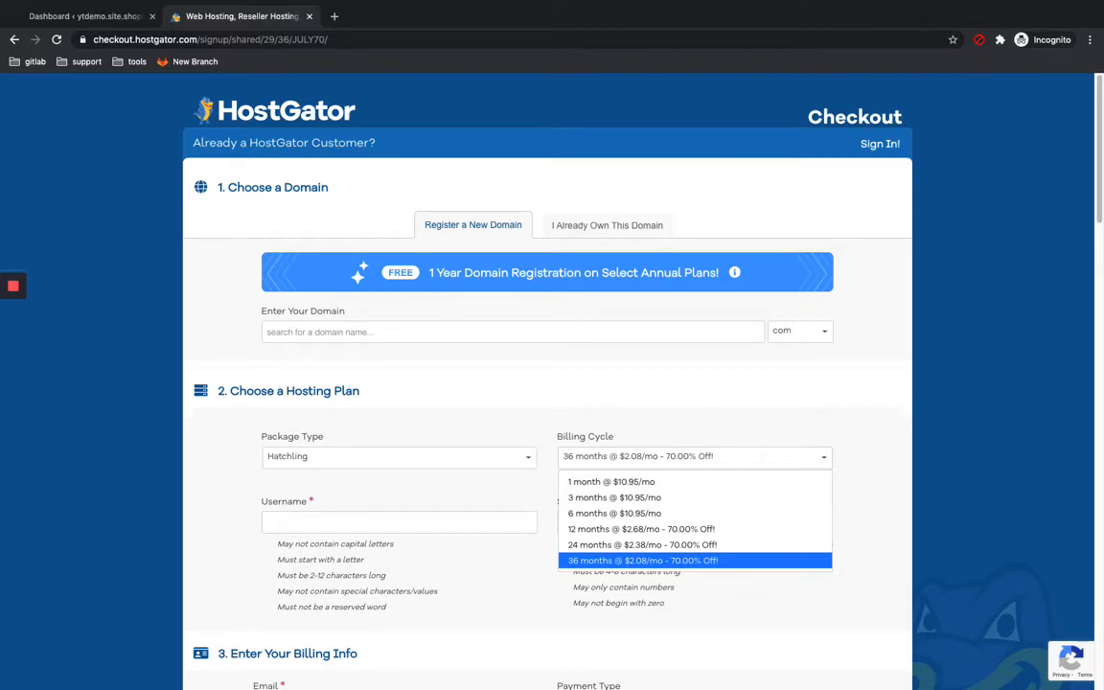
scroll(552, 383, down, 2)
scroll(456, 214, down, 6)
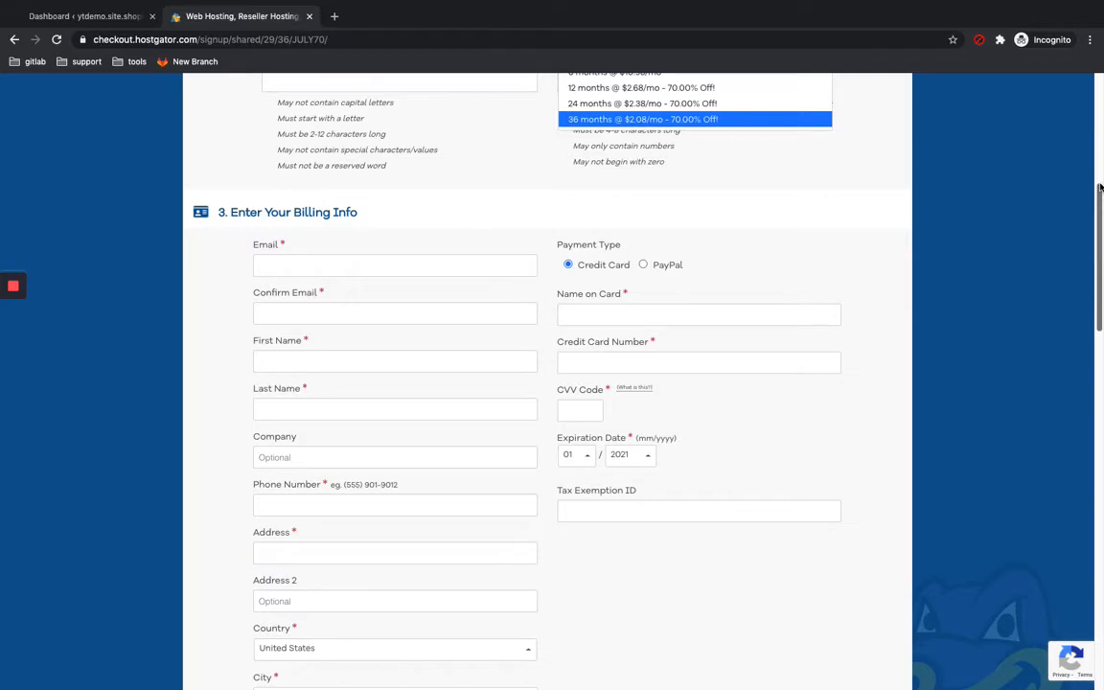
drag(1099, 187, 1099, 350)
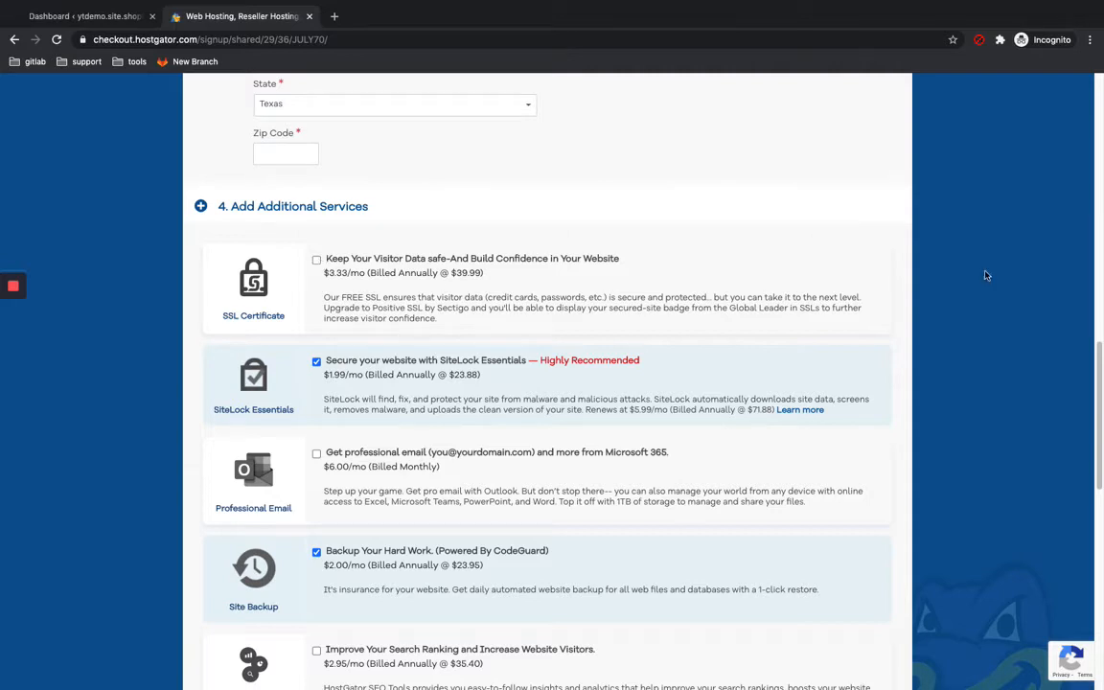
drag(1099, 362, 1099, 539)
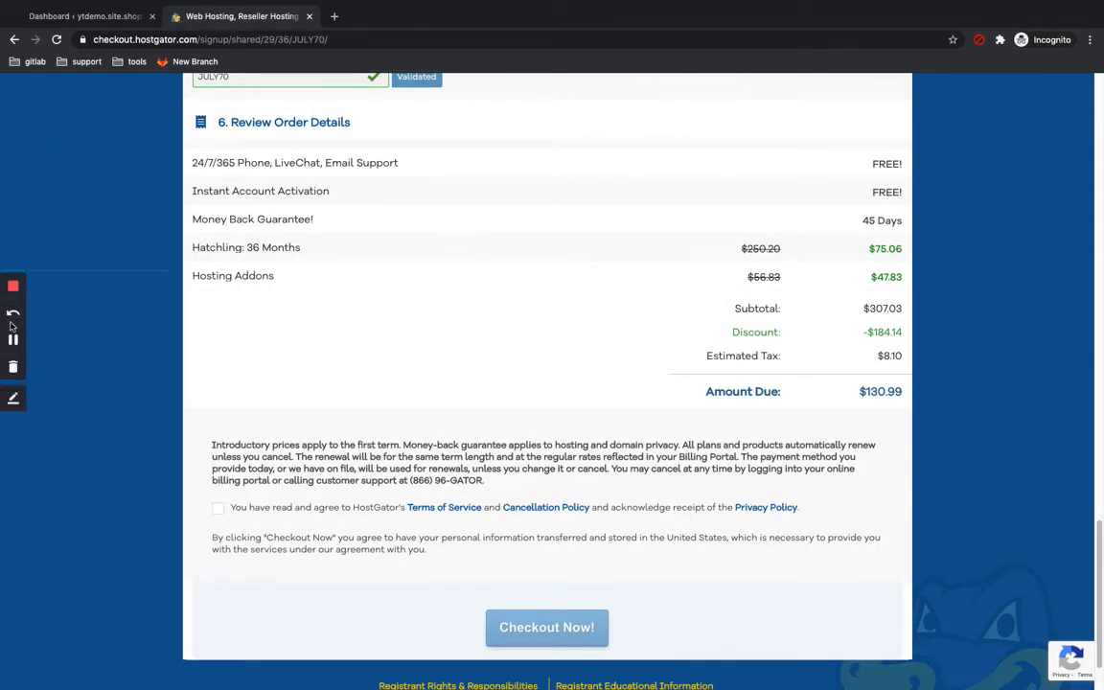
click(14, 340)
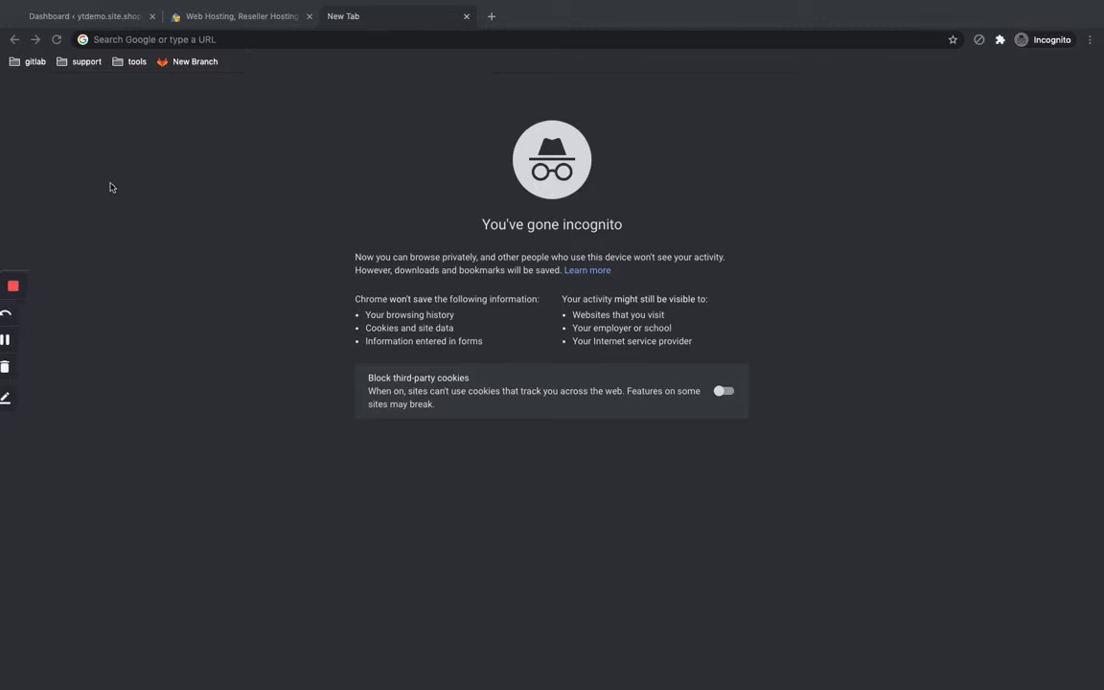
Step: Switch to the WordPress admin tab, view the site's front page, and return to the Dashboard
click(95, 17)
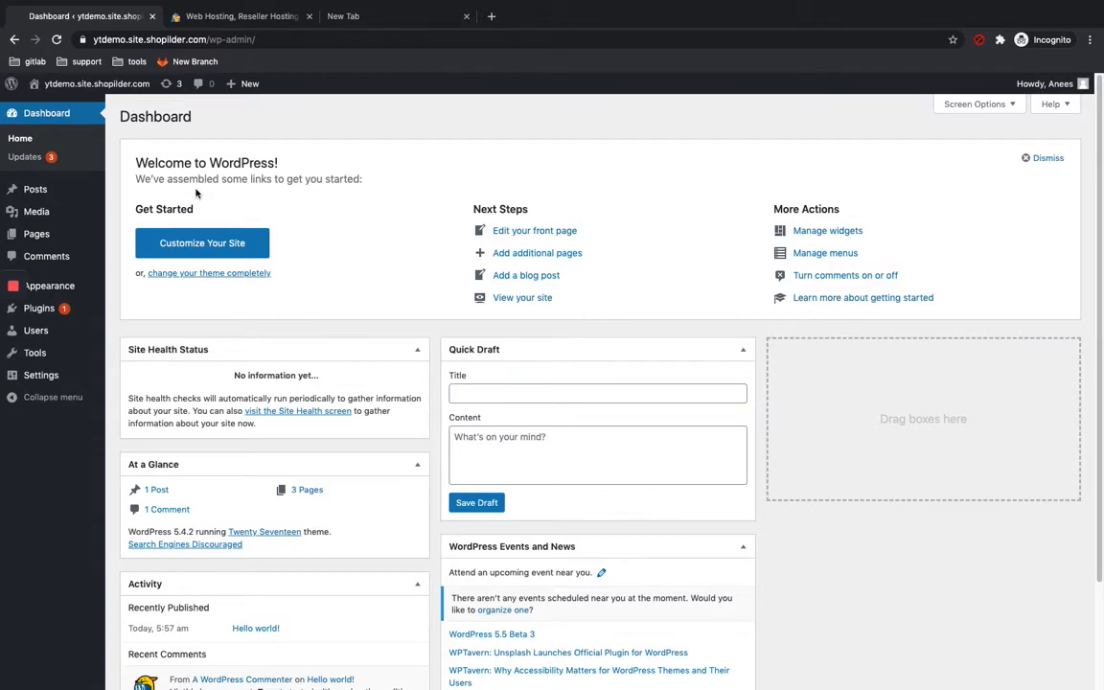
mouse_move(8, 342)
click(64, 106)
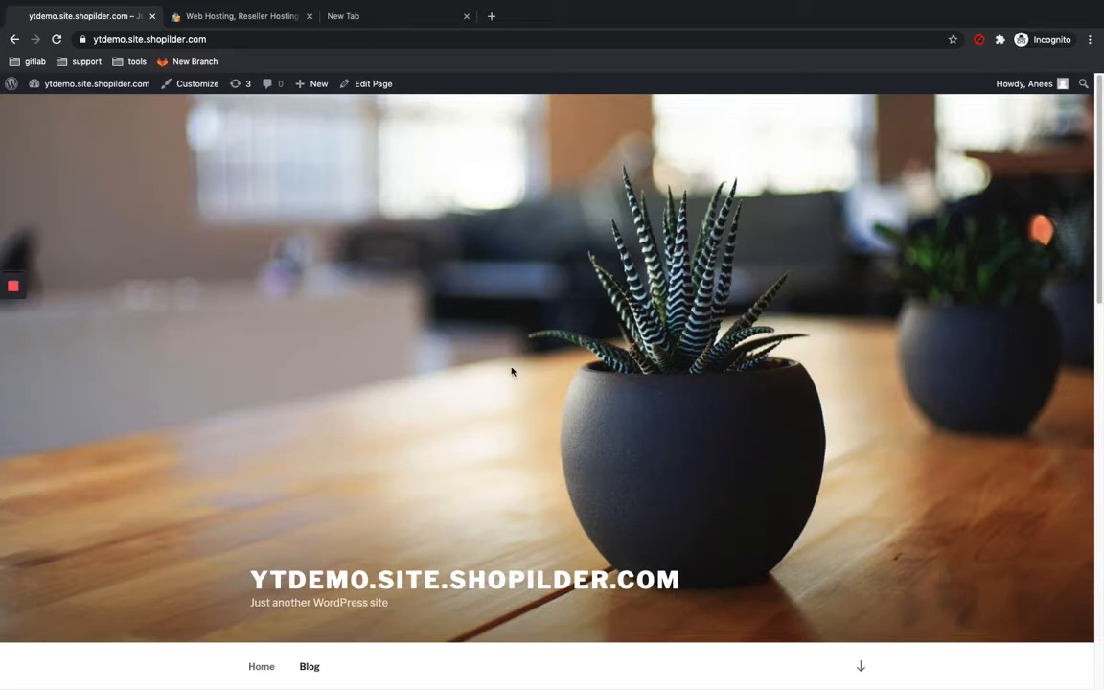
mouse_move(89, 83)
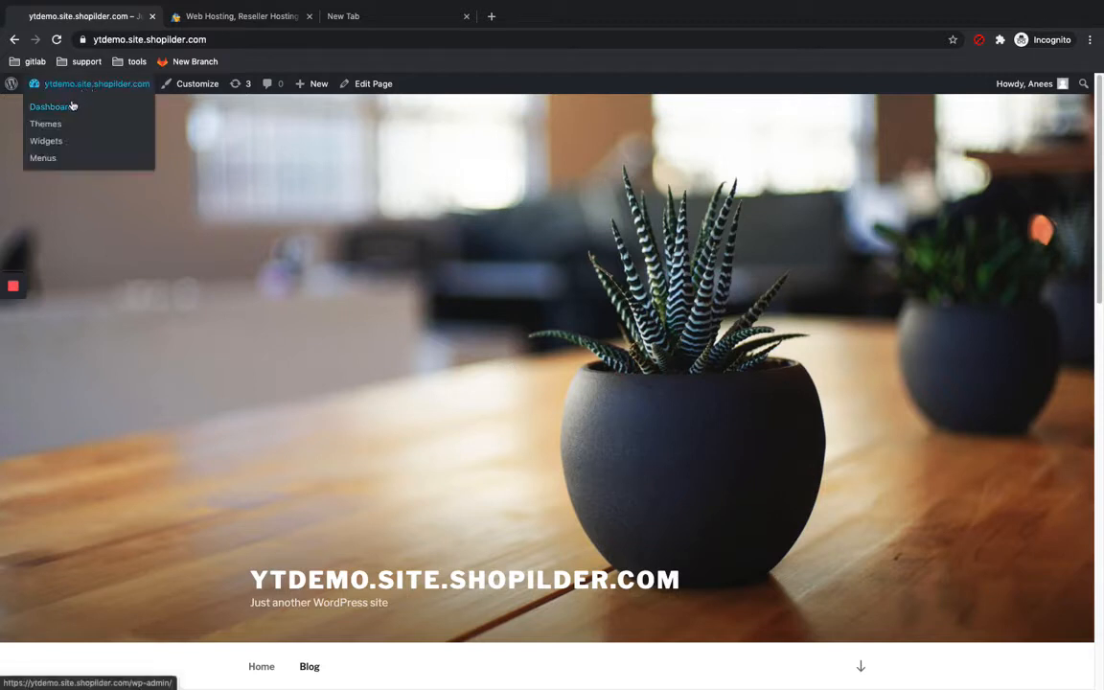
click(70, 109)
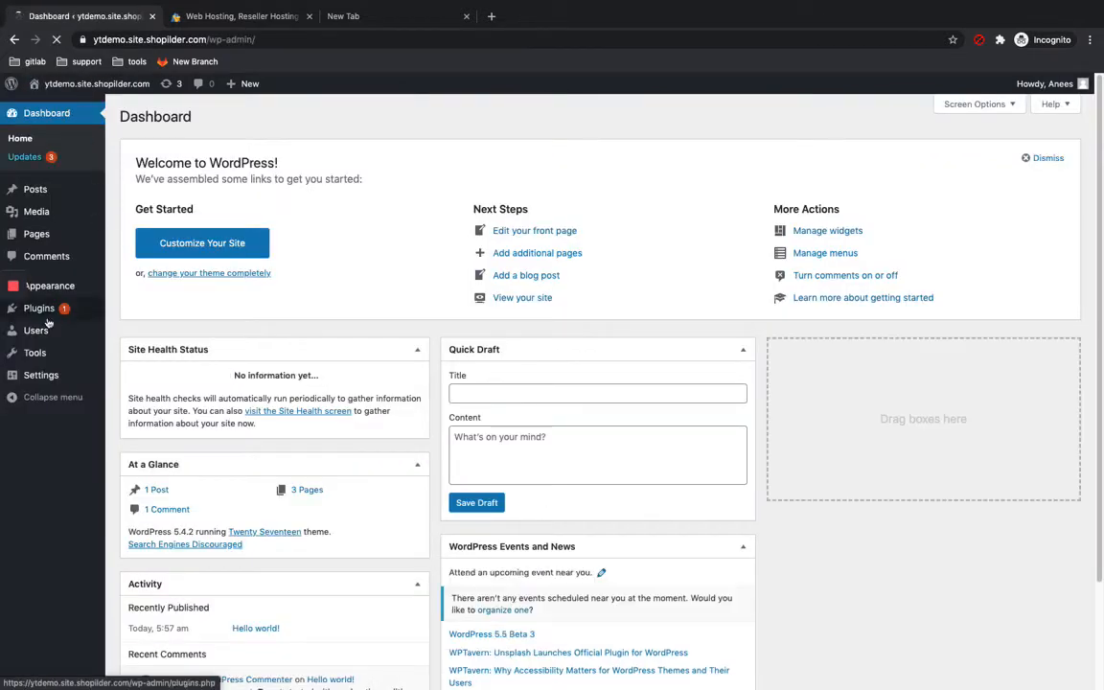
Step: Browse the admin's Posts, Media Library, Pages and Comments screens
mouse_move(36, 316)
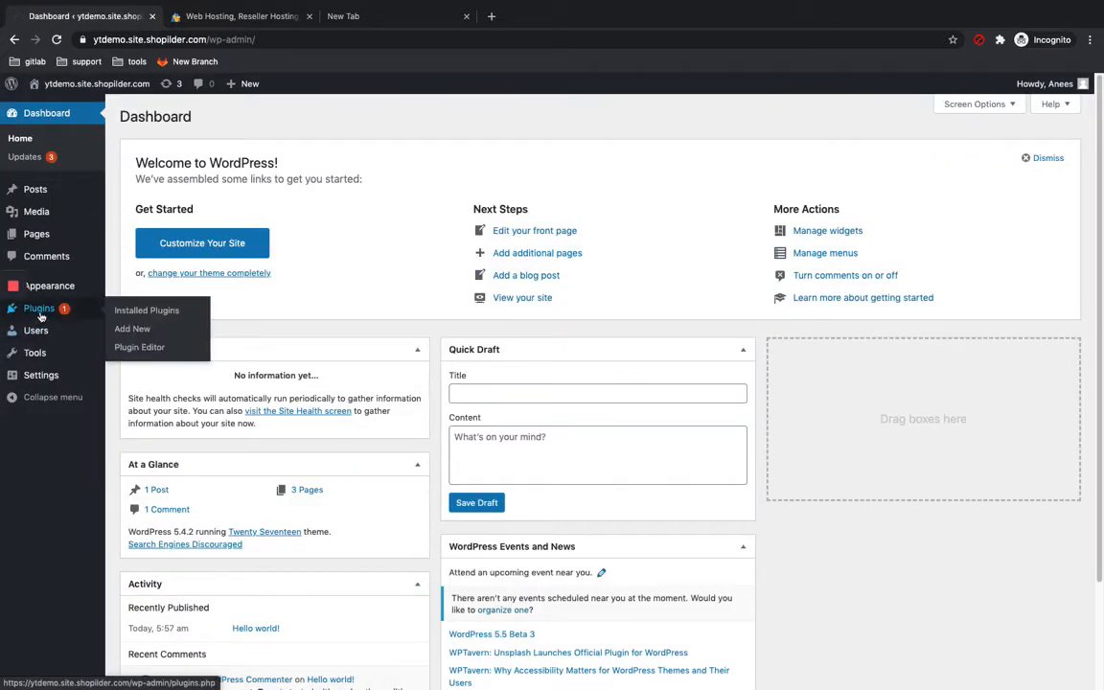
mouse_move(46, 247)
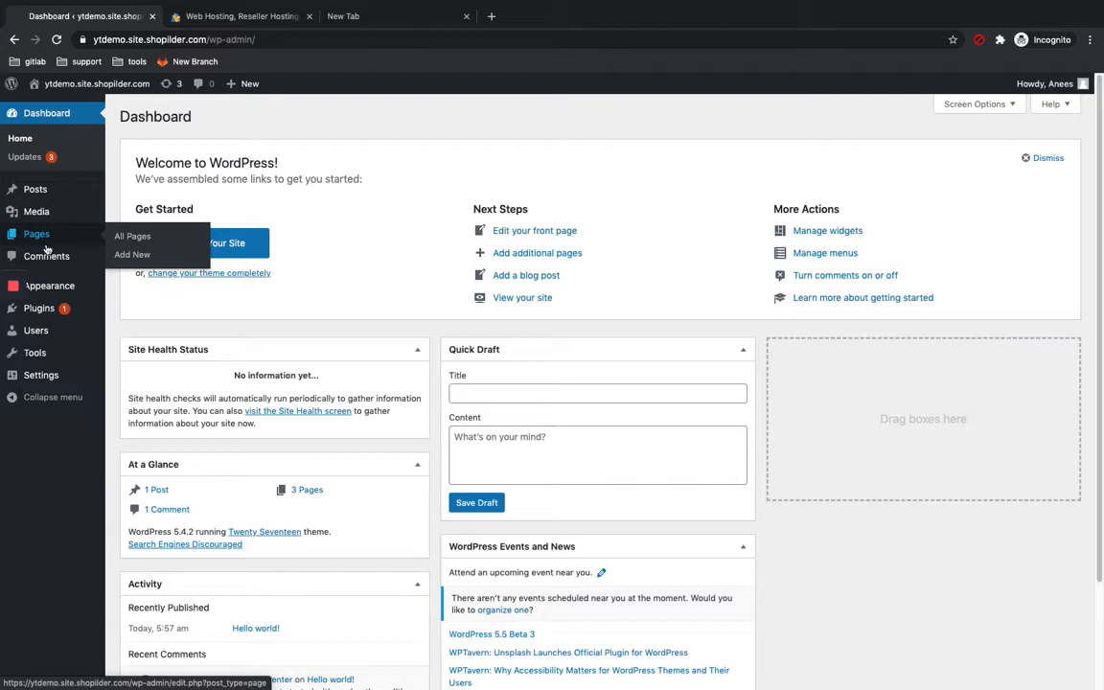
mouse_move(40, 191)
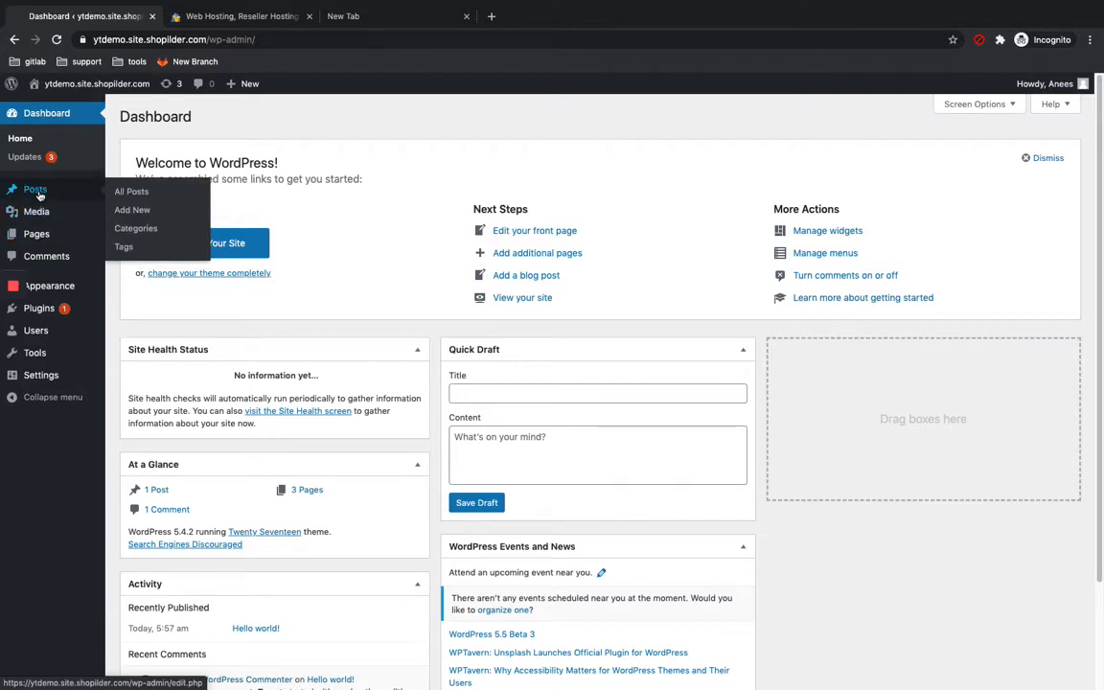
click(40, 193)
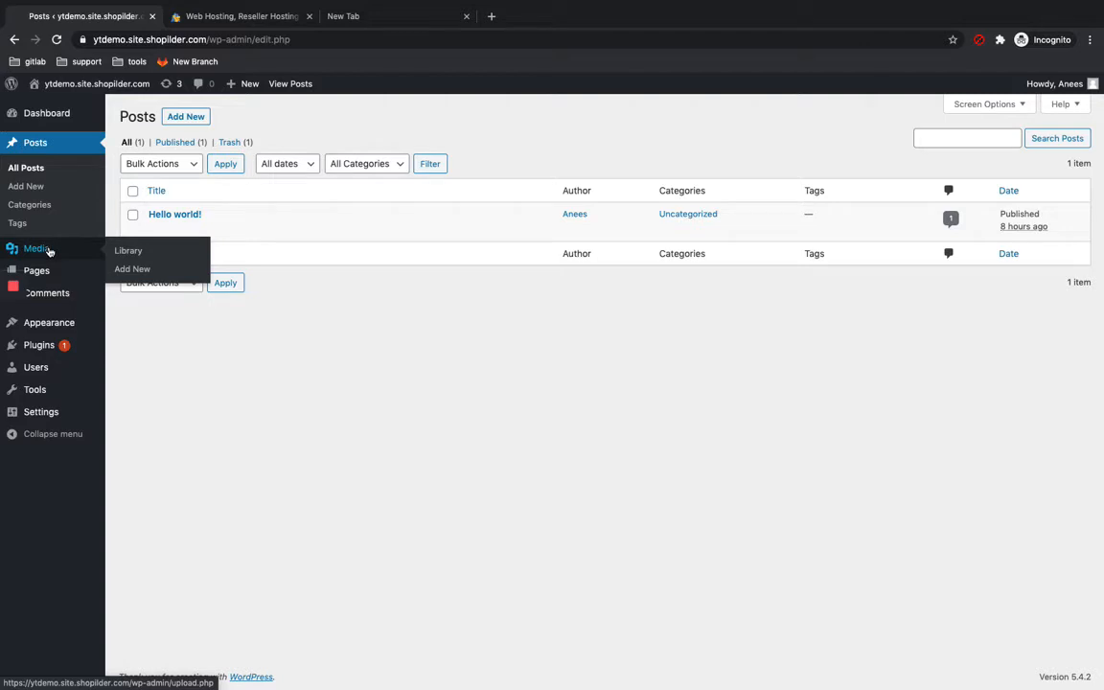
click(48, 250)
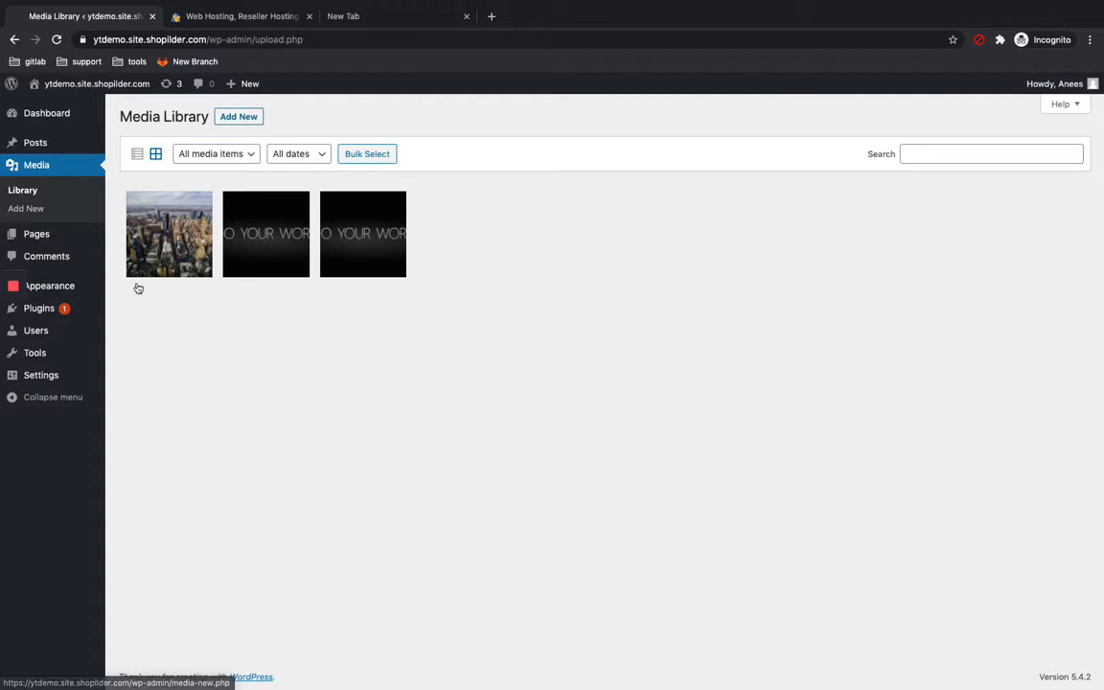
mouse_move(59, 240)
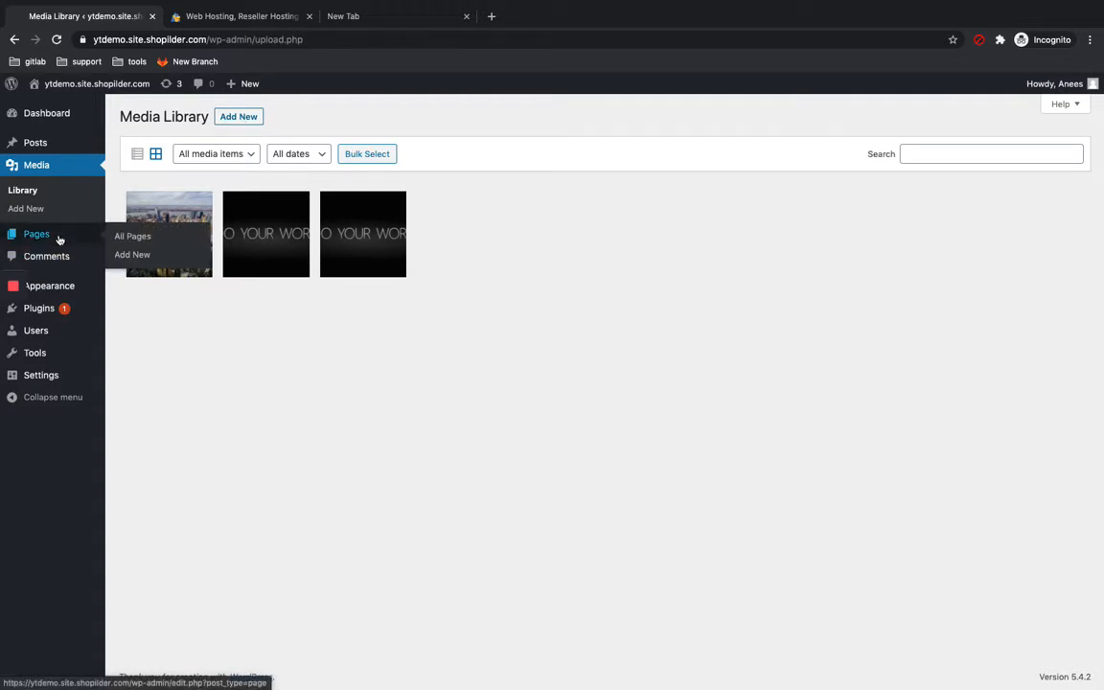
click(58, 237)
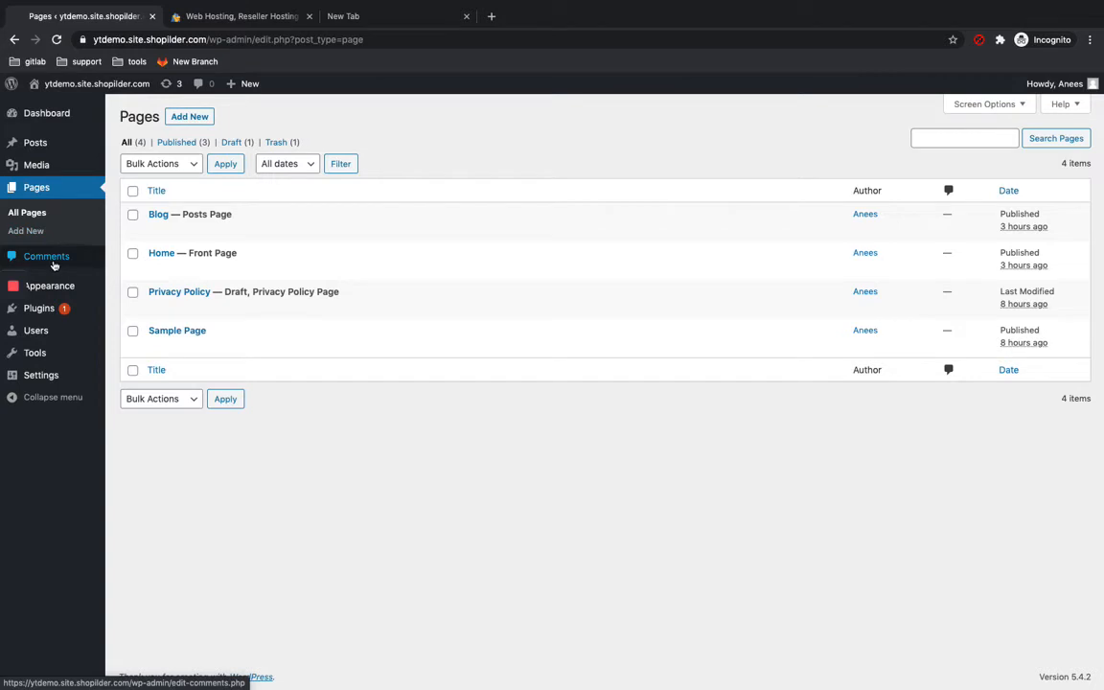
click(54, 264)
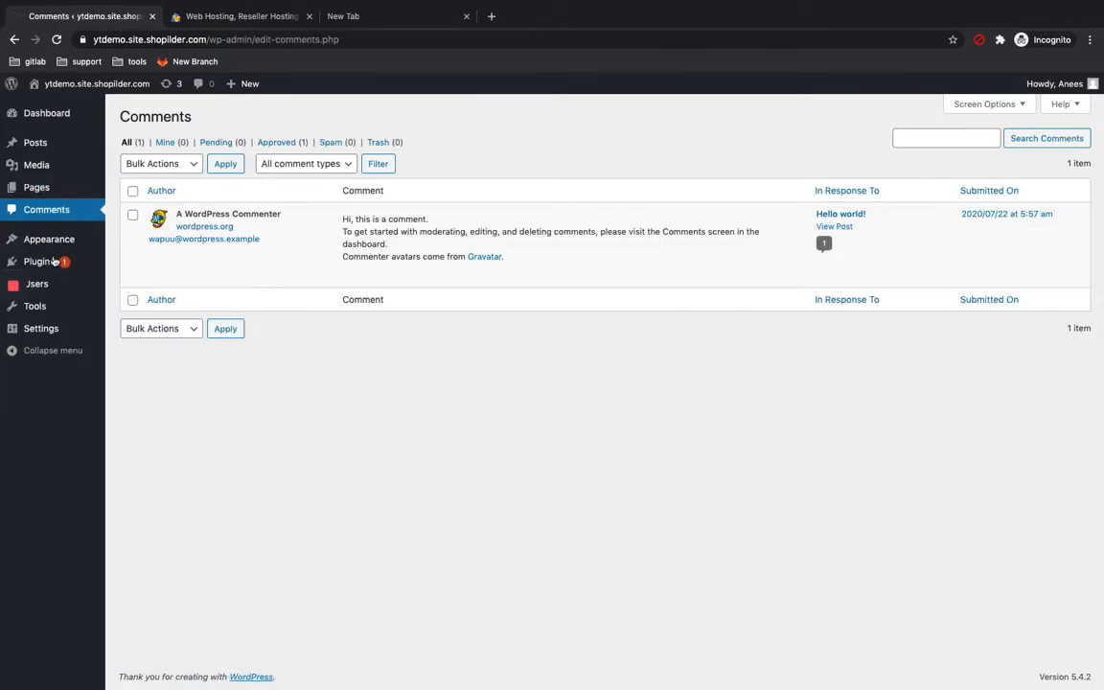
Step: Open a reply box for the sample WordPress comment
mouse_move(55, 252)
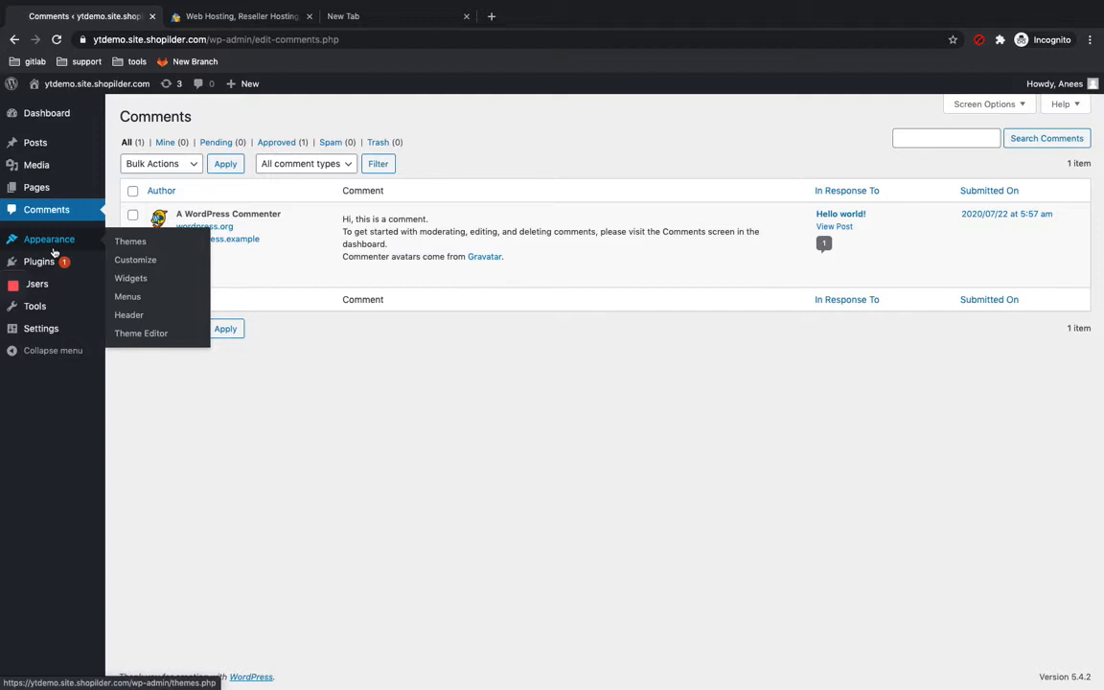
mouse_move(424, 250)
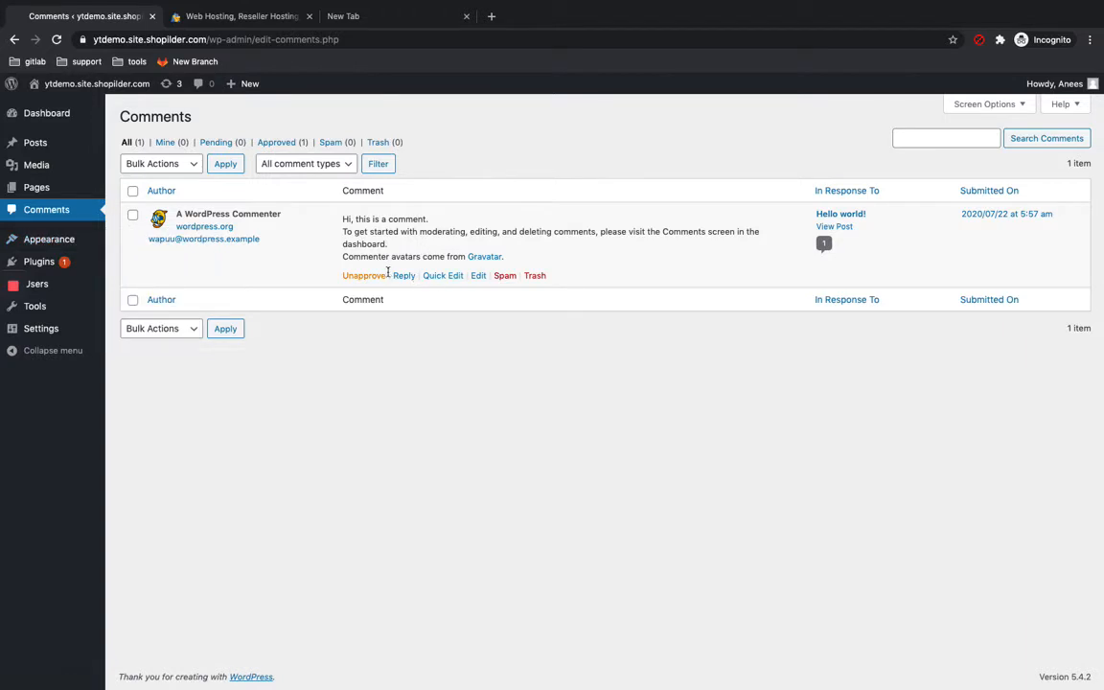
click(403, 276)
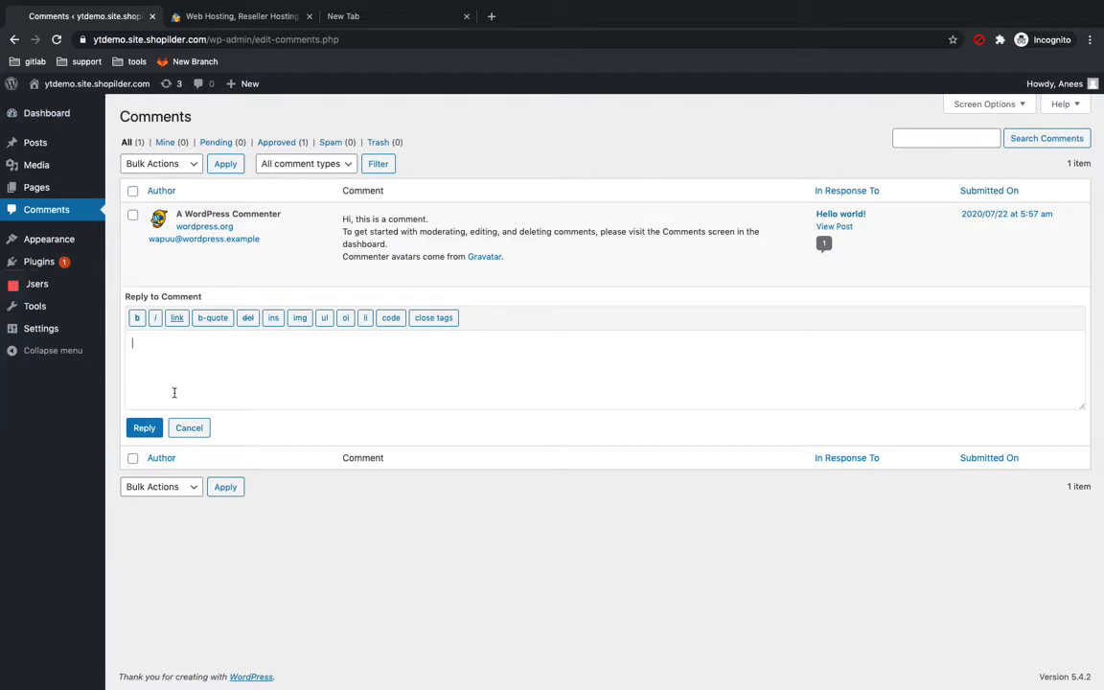
Step: Open the installed themes and browse the featured themes available to add
click(50, 239)
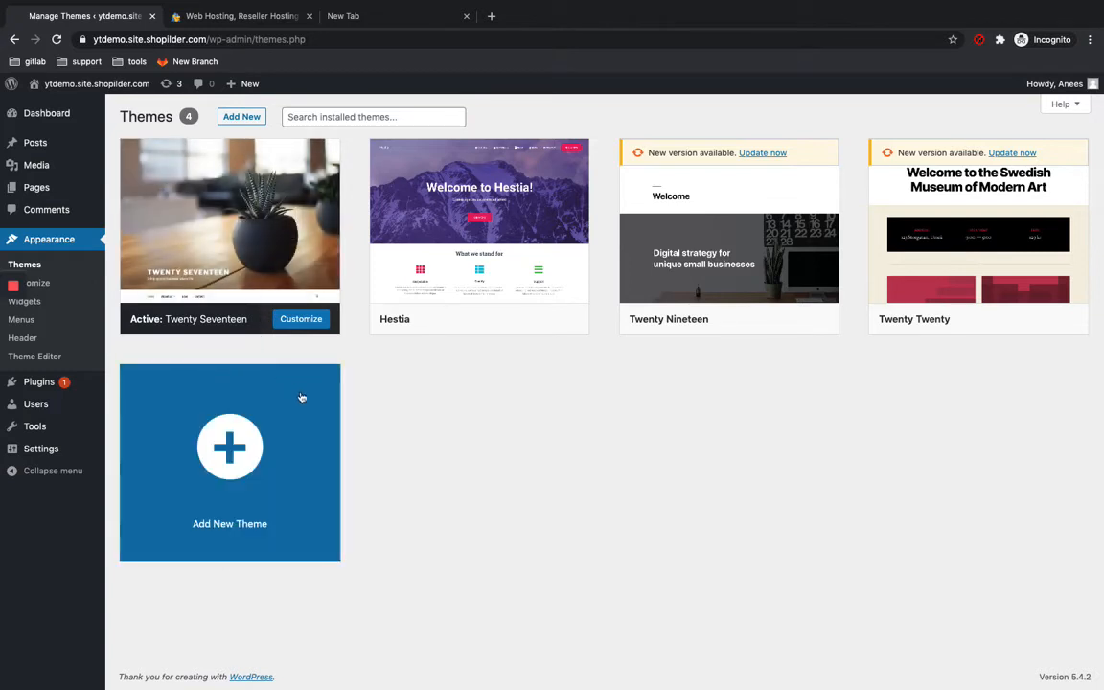
click(287, 403)
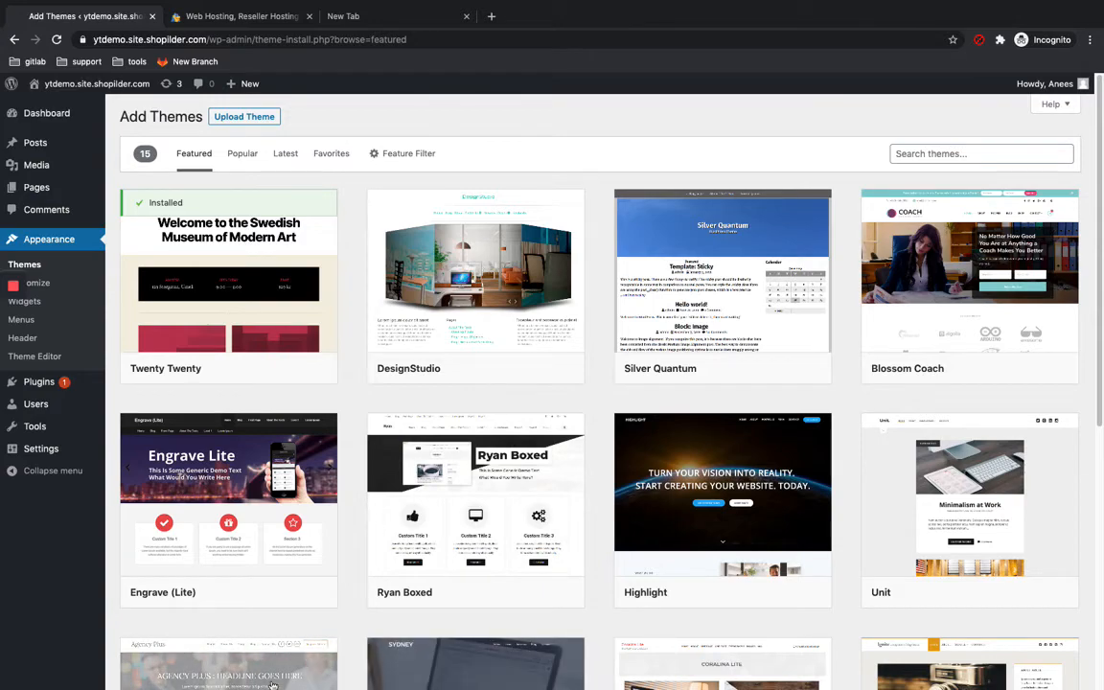
scroll(1090, 505, down, 3)
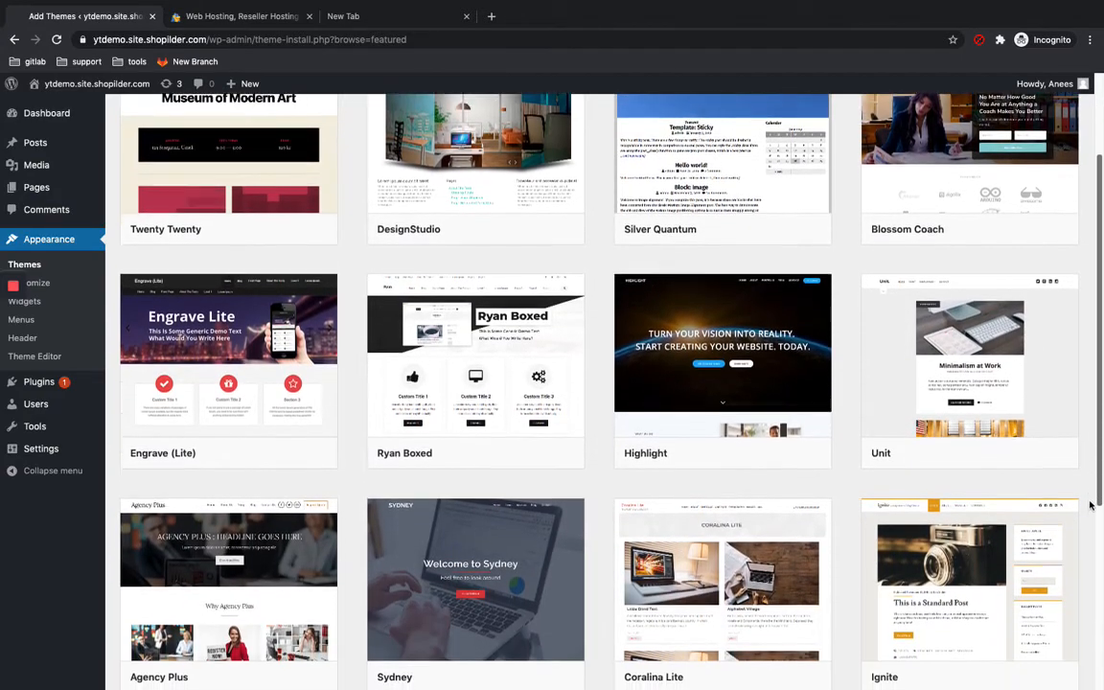
scroll(1090, 505, down, 8)
scroll(1091, 505, up, 7)
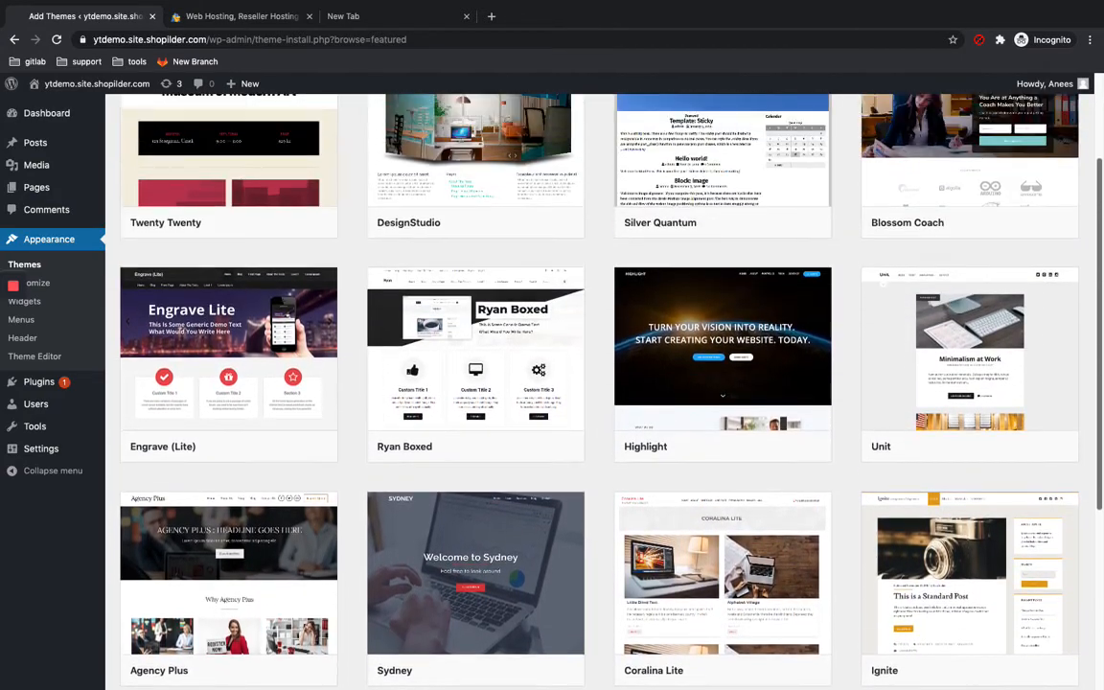
scroll(550, 384, up, 3)
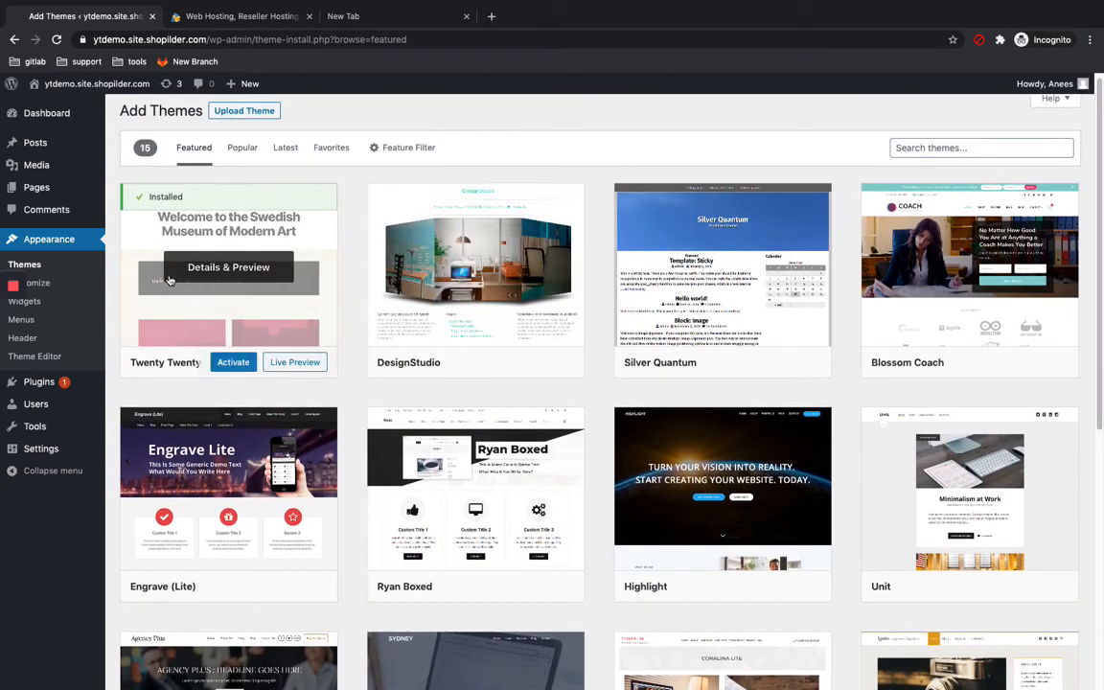
Step: Open the Plugins list, go to Add Plugins, and browse the Popular, Recommended and Favorites tabs
mouse_move(29, 687)
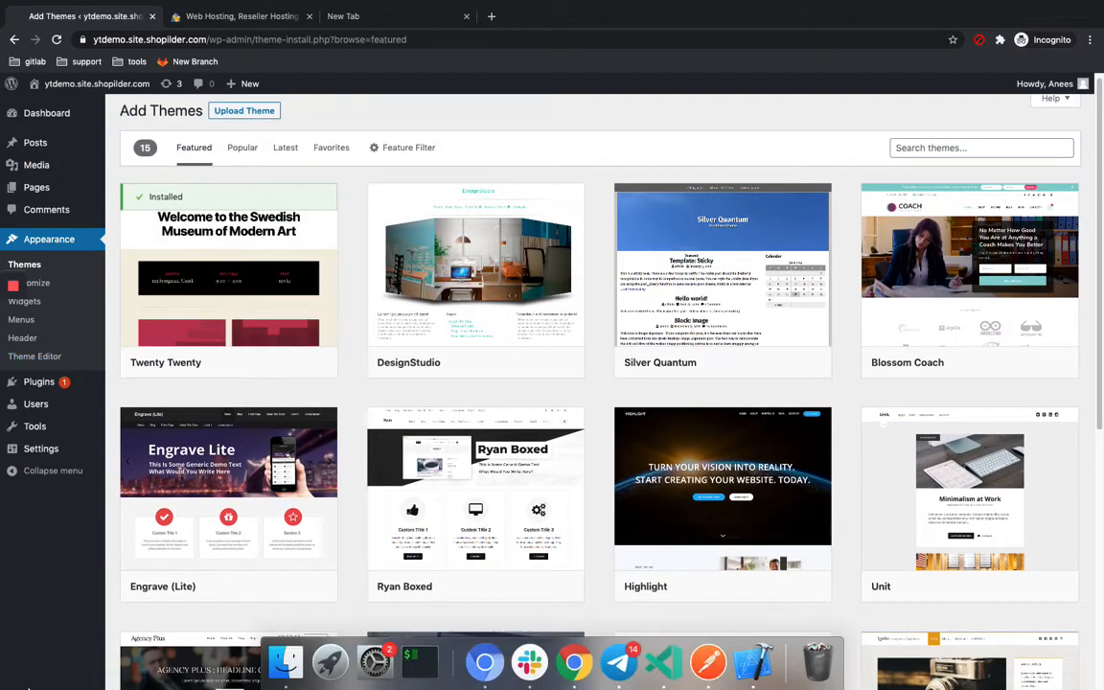
click(39, 387)
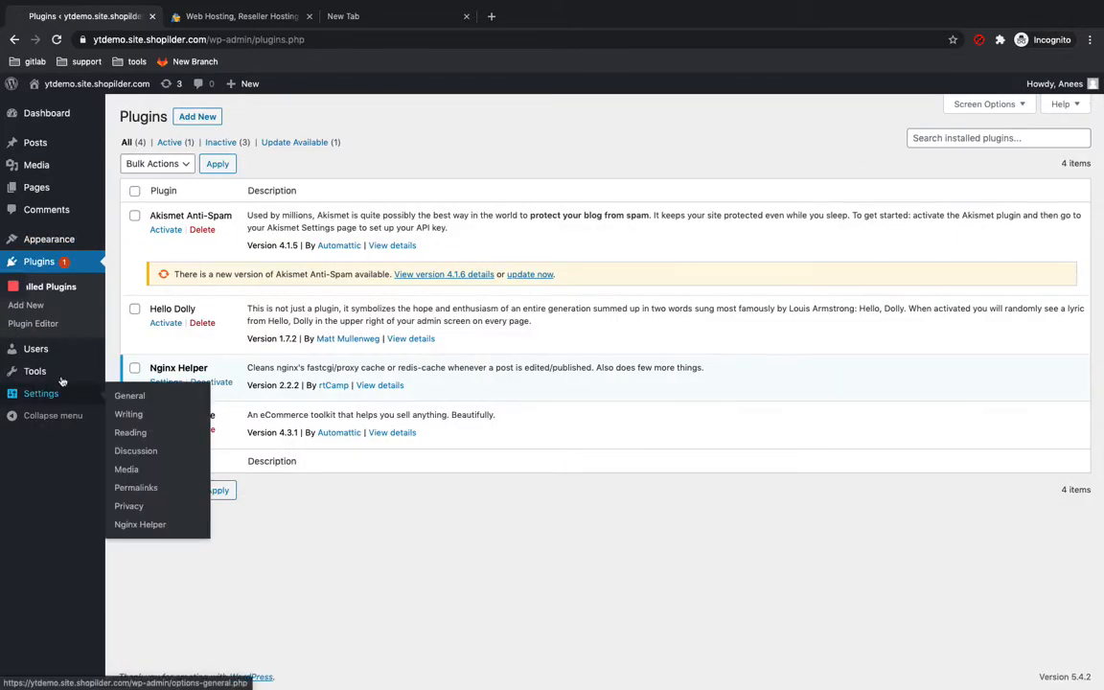
click(197, 117)
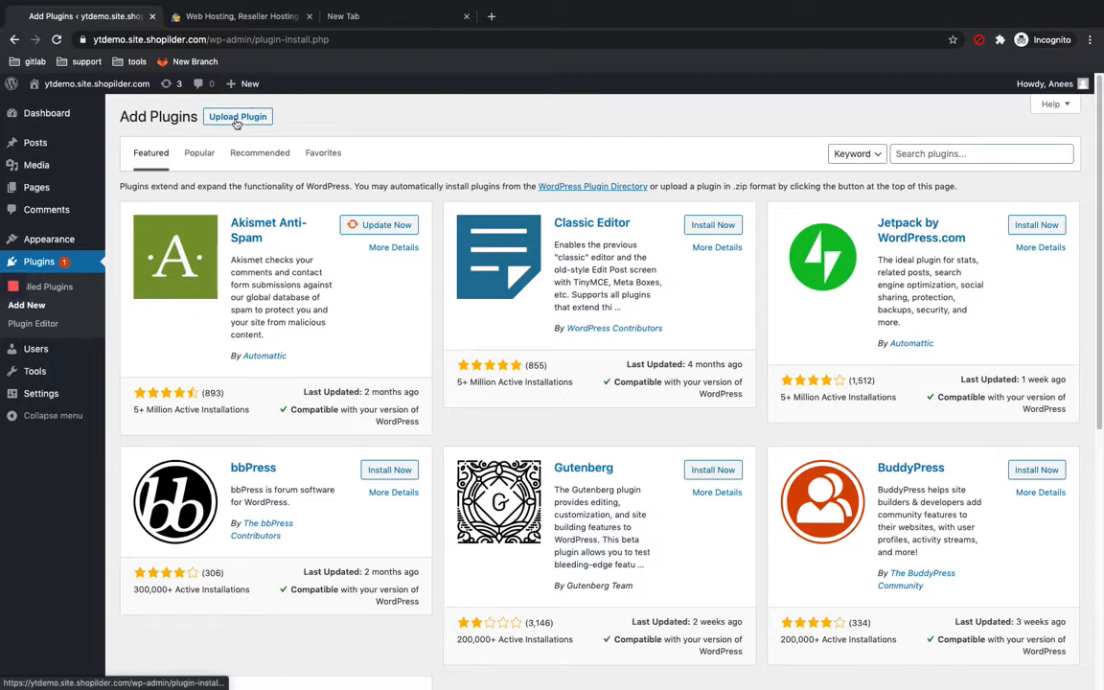
click(199, 155)
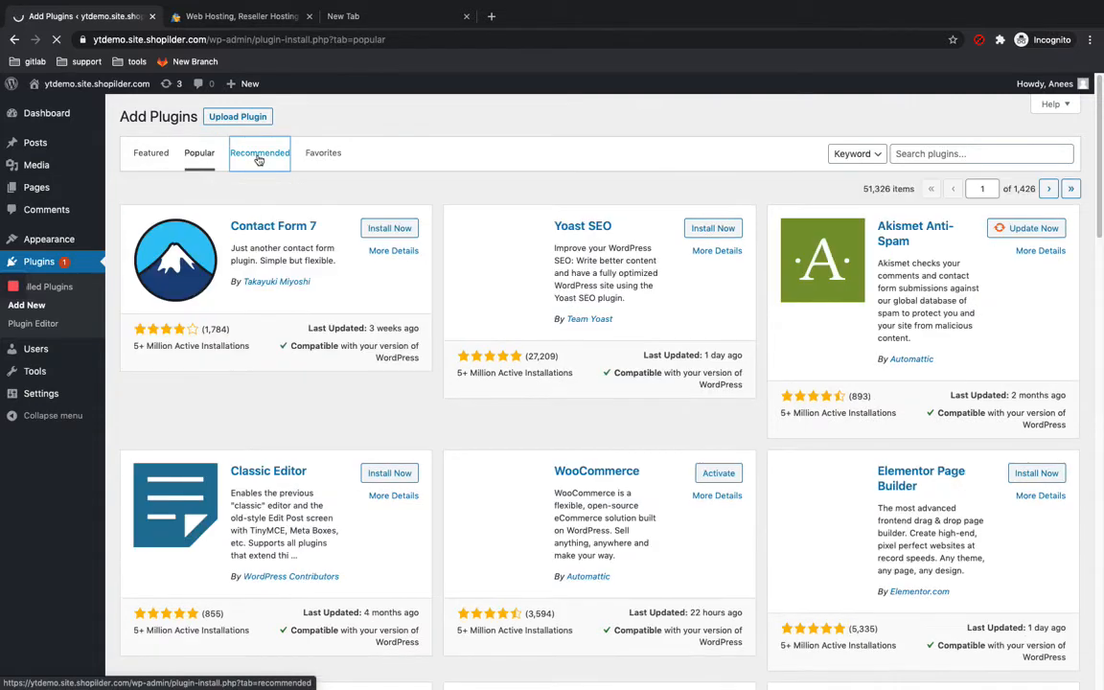
click(259, 154)
click(320, 157)
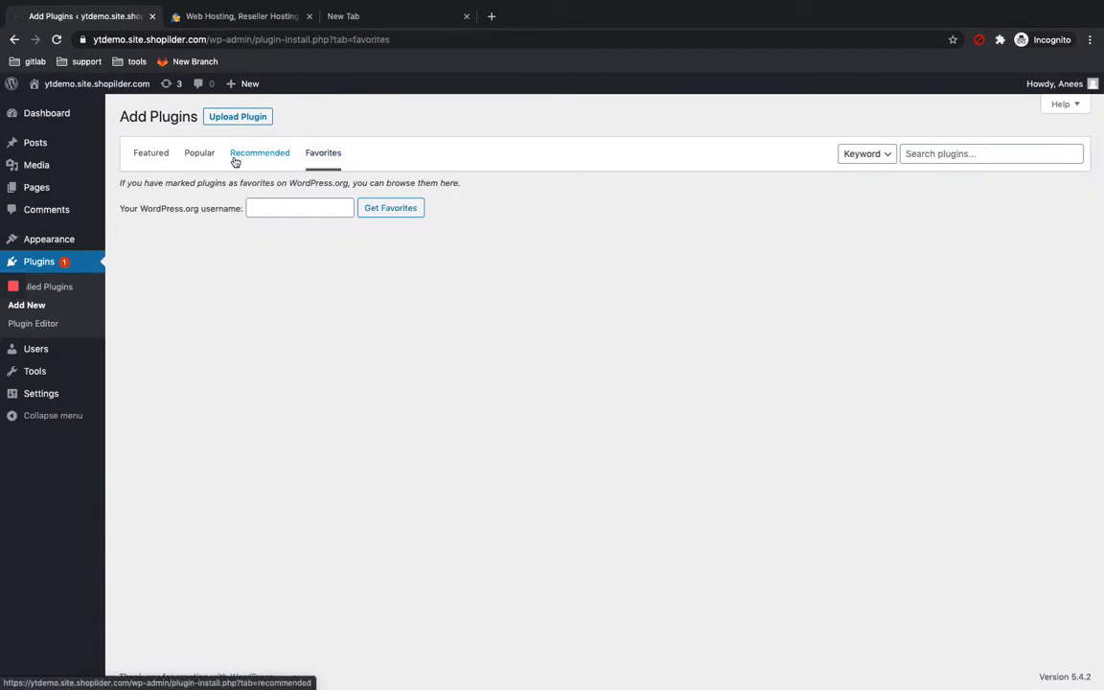
click(208, 158)
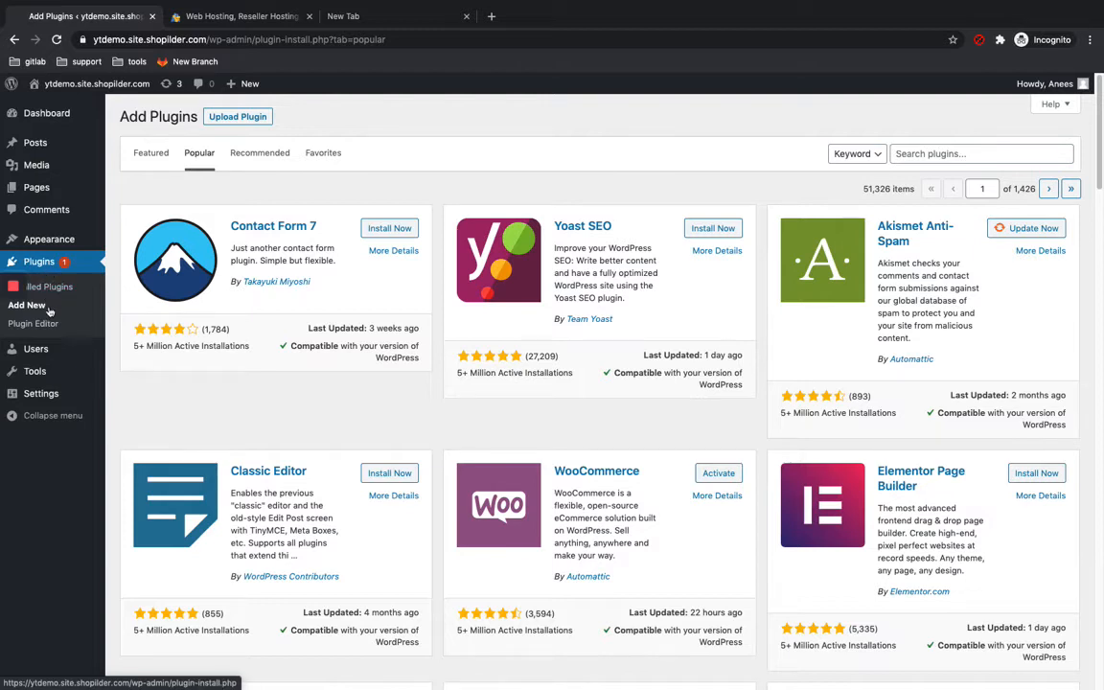
Step: Open the Users list and the administrator's profile
mouse_move(43, 351)
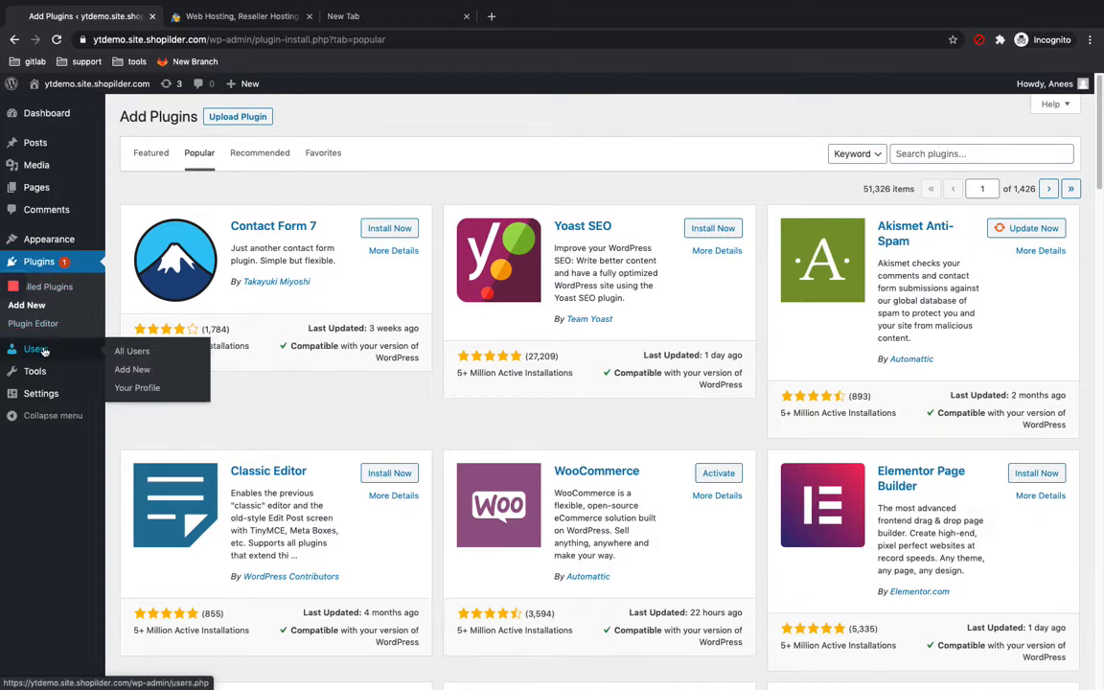
mouse_move(54, 389)
click(117, 353)
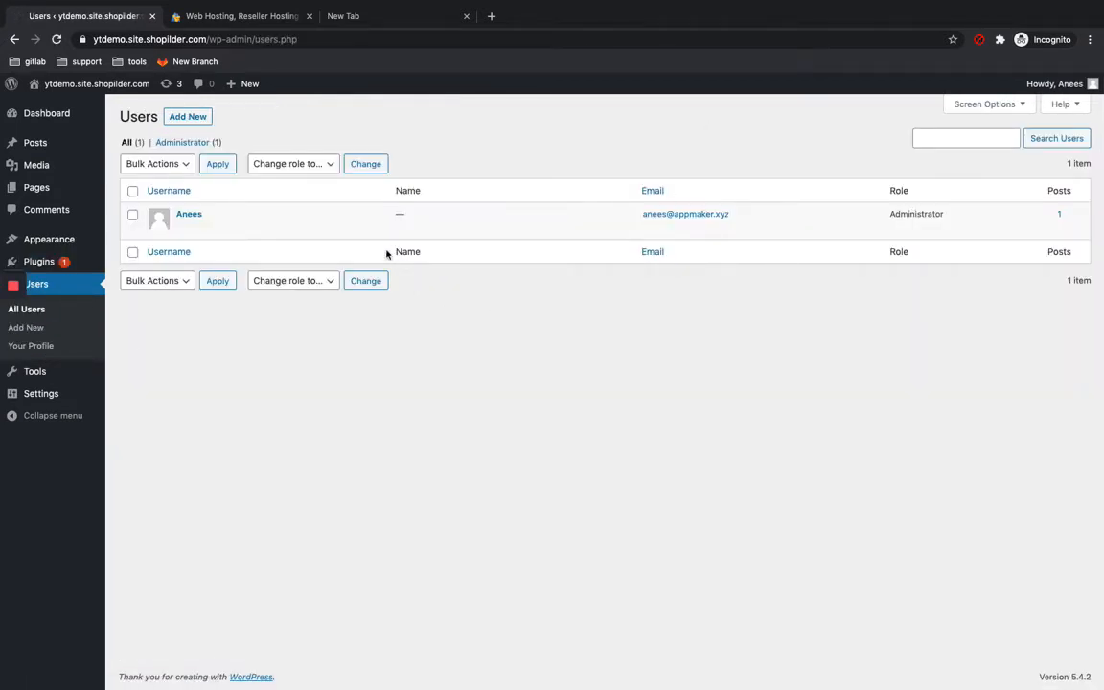
mouse_move(307, 238)
click(189, 215)
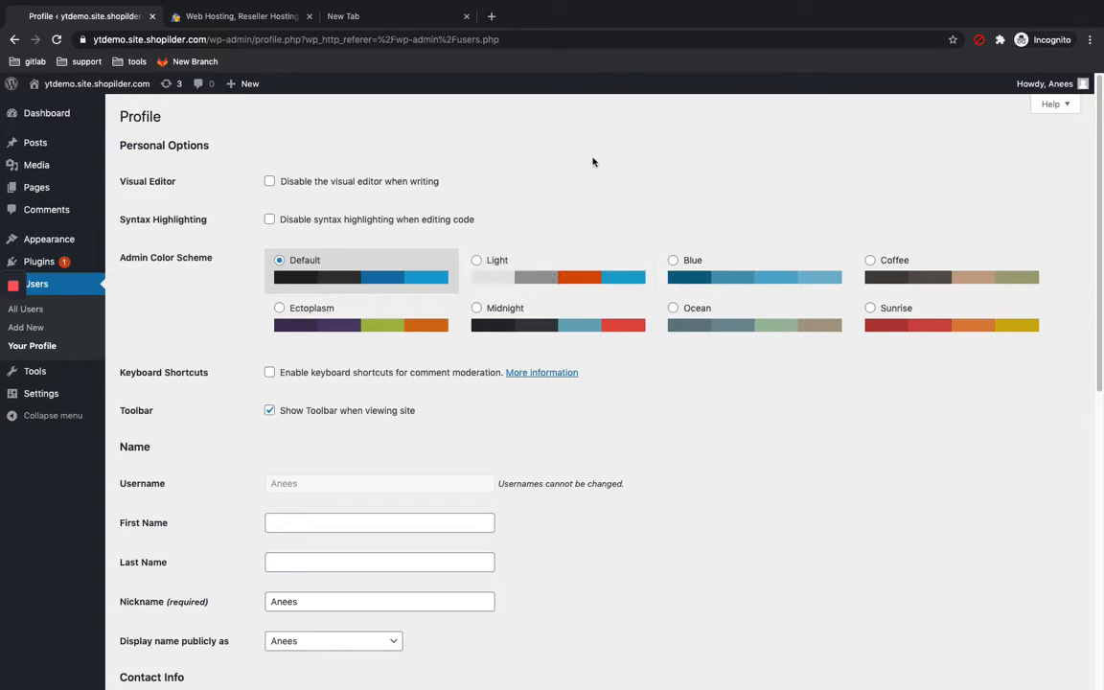
Step: Try the Light, Blue and Coffee admin color schemes and switch back to Default
click(526, 268)
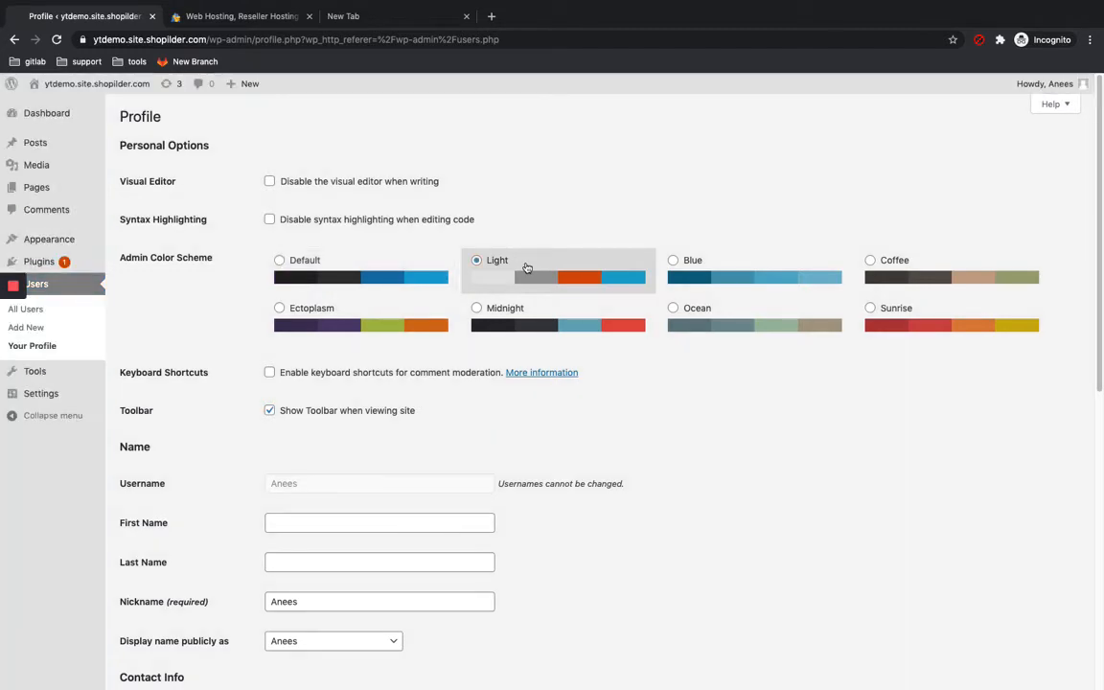
click(713, 288)
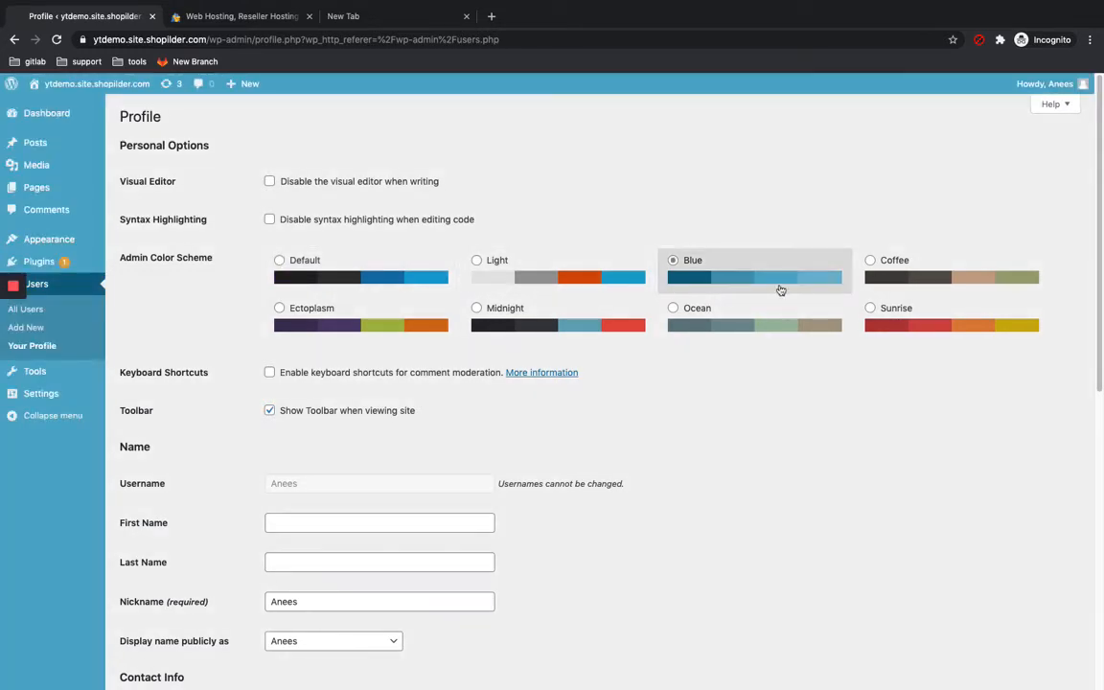
click(915, 270)
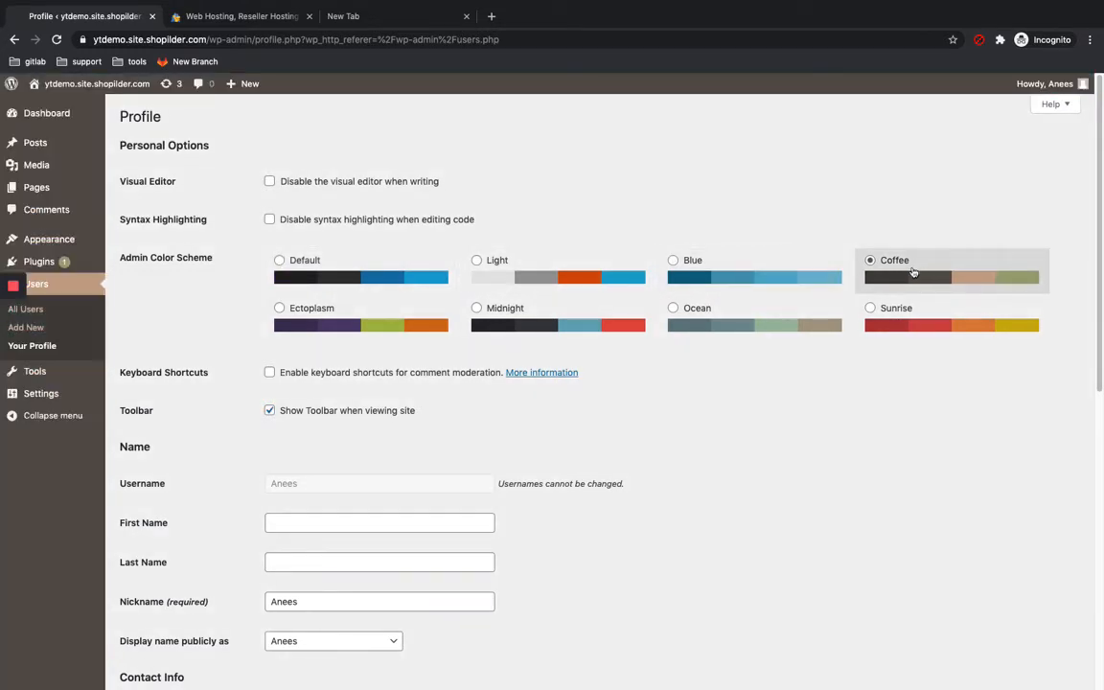
click(389, 270)
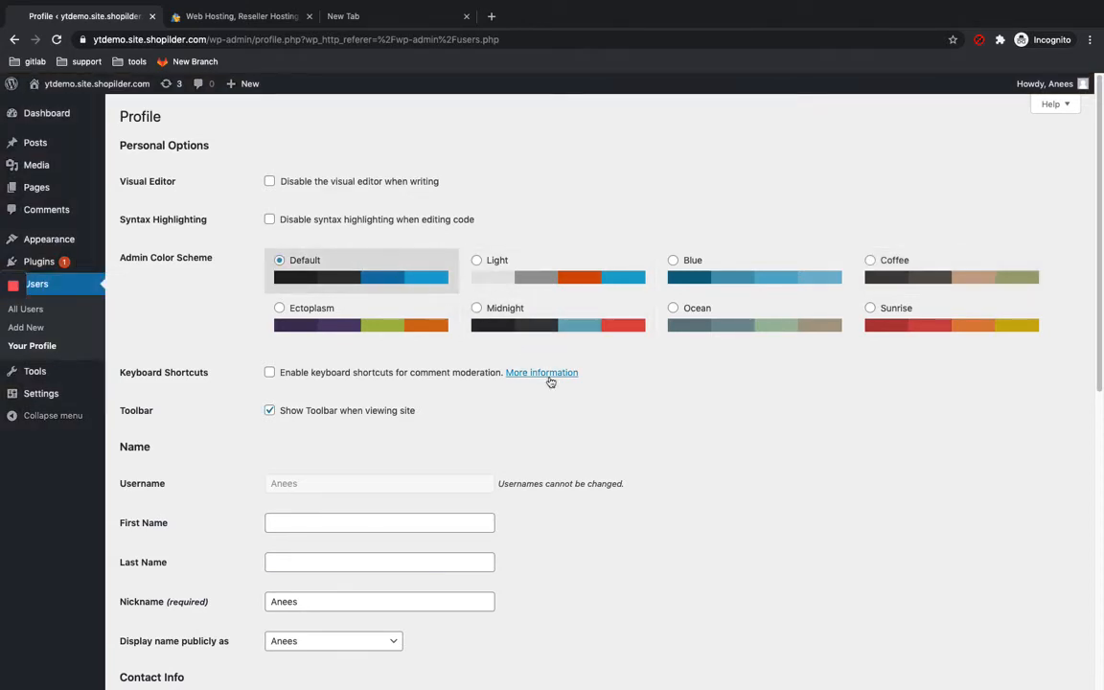
Step: Generate a new password in the profile's account management section
drag(1093, 359, 1090, 580)
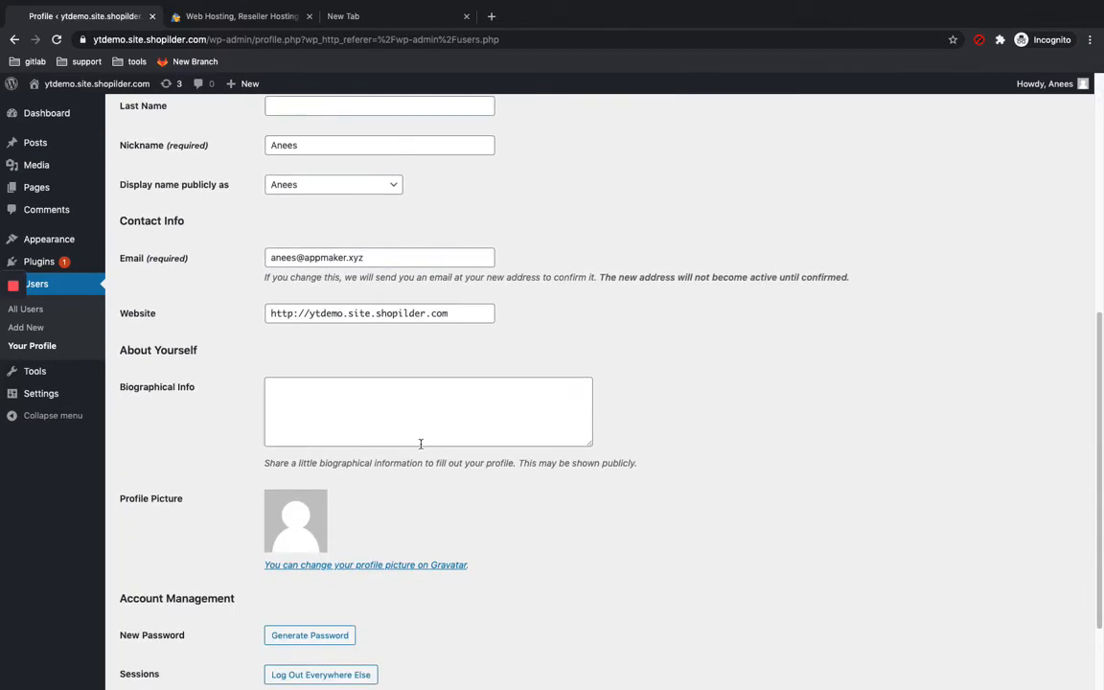
scroll(419, 393, up, 4)
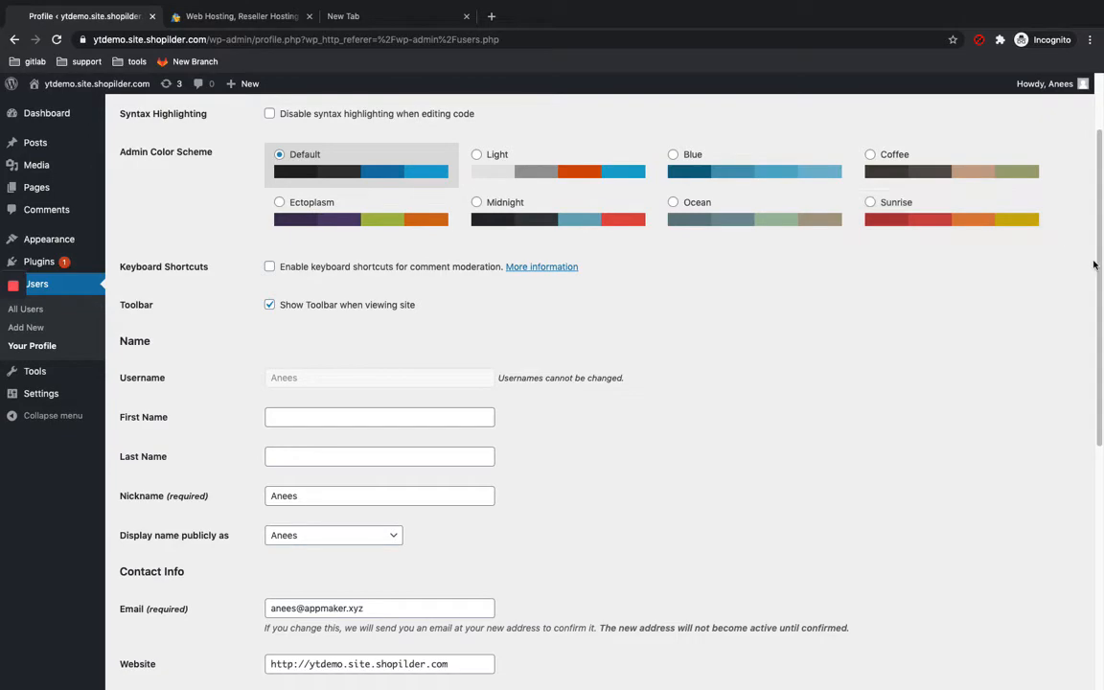
scroll(1094, 264, down, 4)
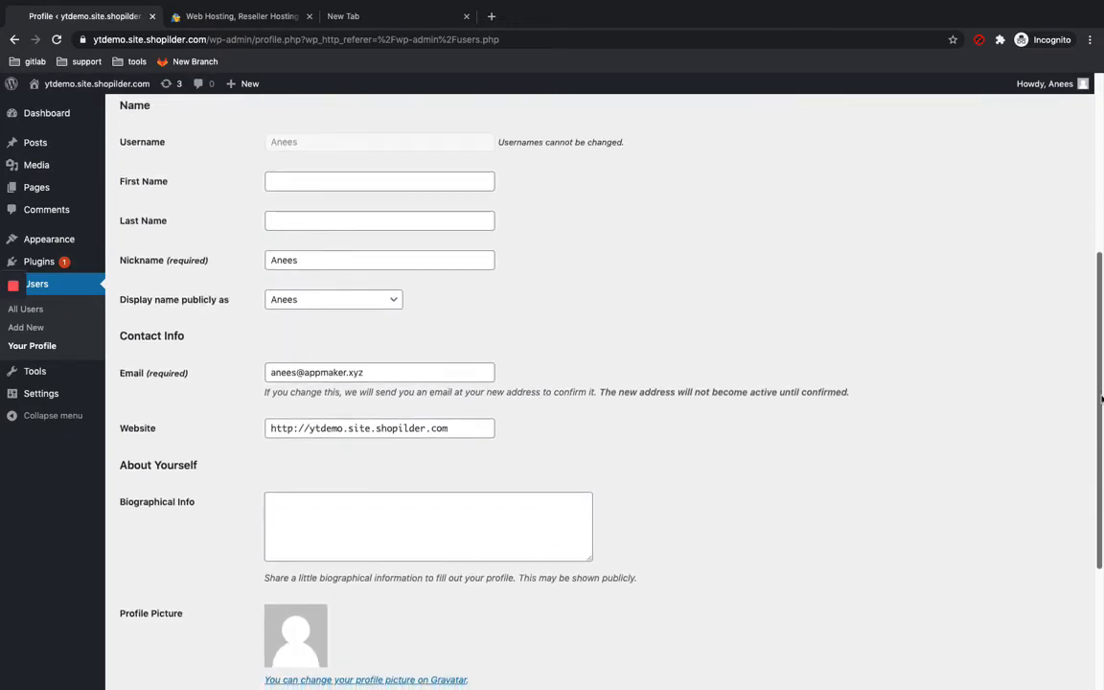
drag(1099, 445, 1099, 477)
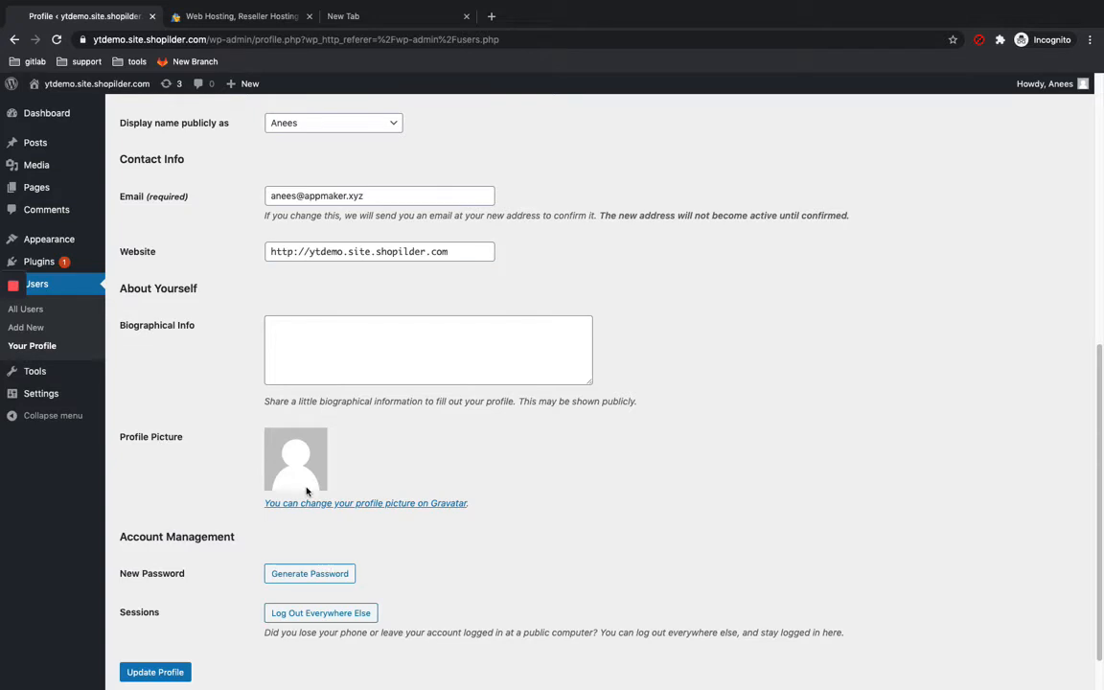
click(320, 572)
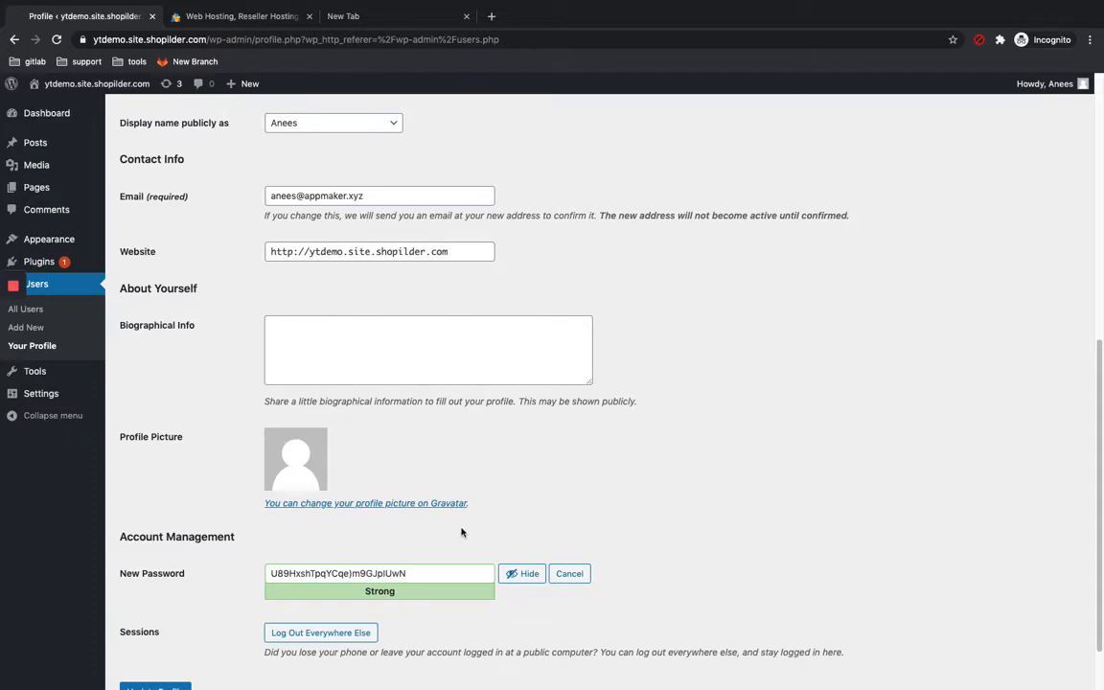
Step: Leave the profile without saving, open Add Plugins and show the Popular plugins
mouse_move(13, 286)
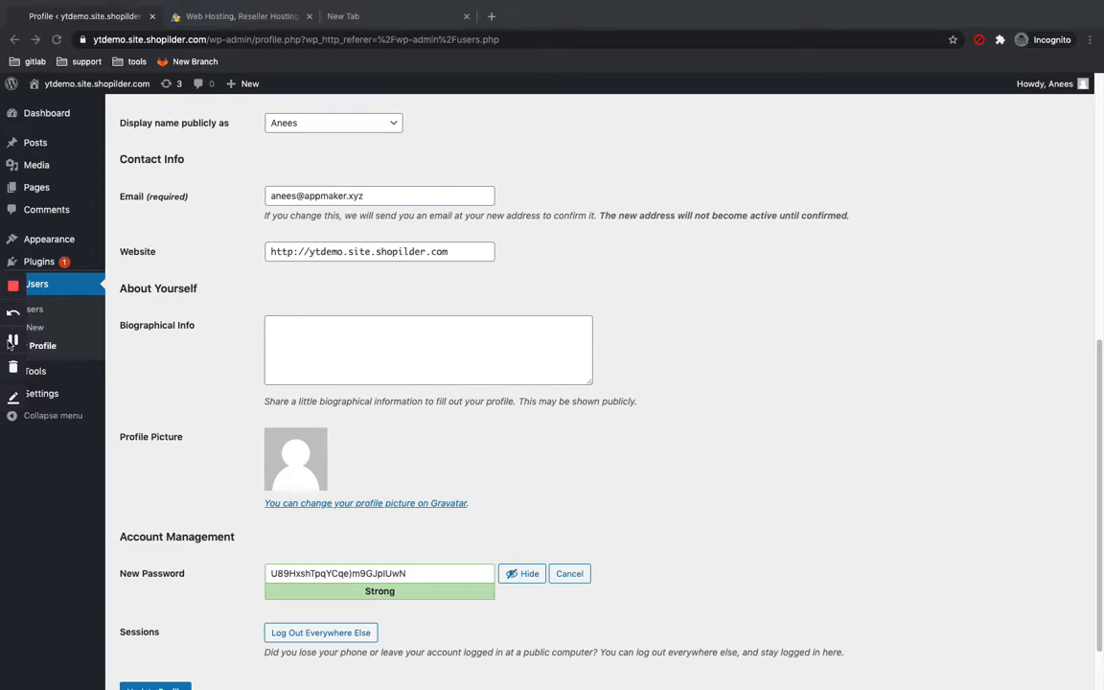
click(51, 268)
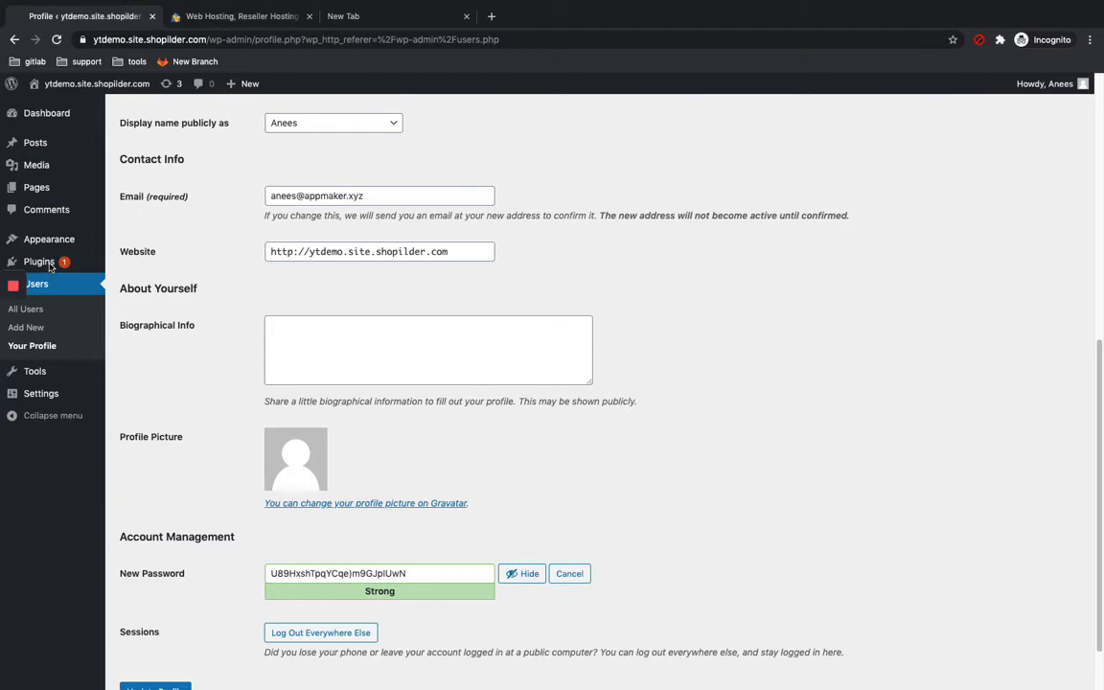
click(51, 268)
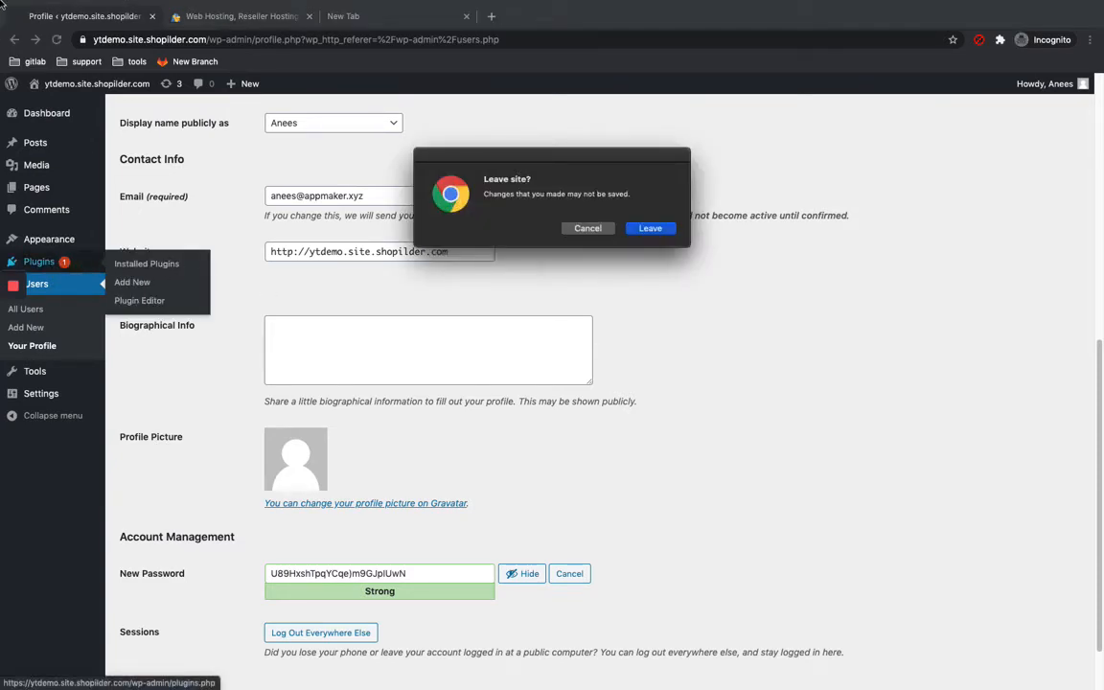
click(669, 231)
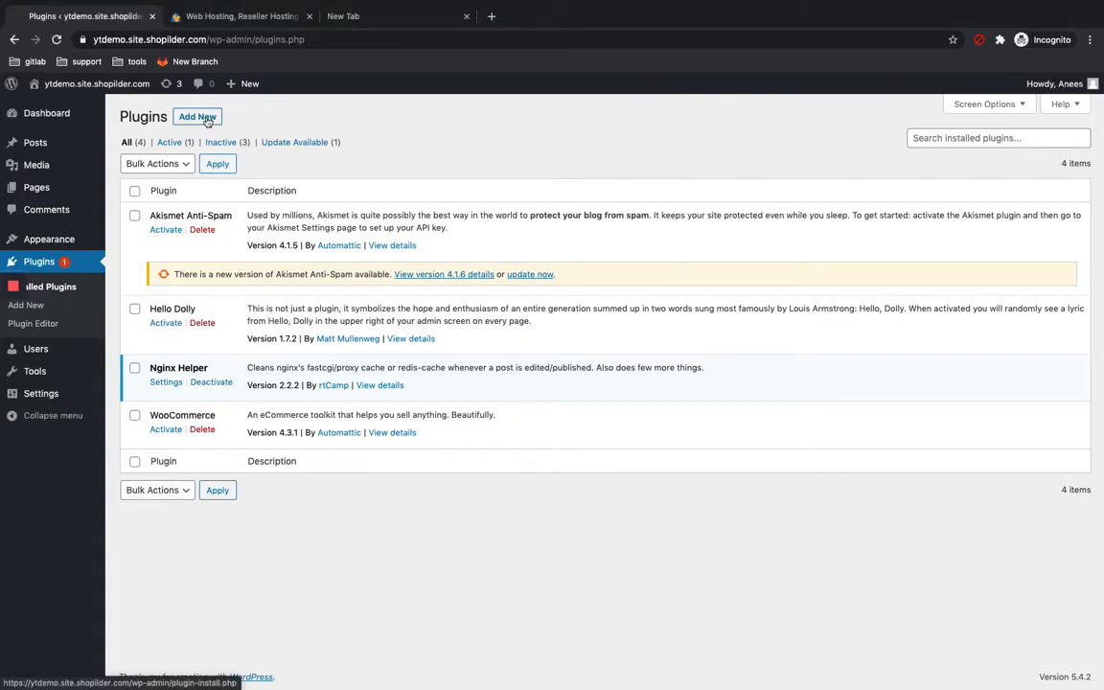
click(198, 117)
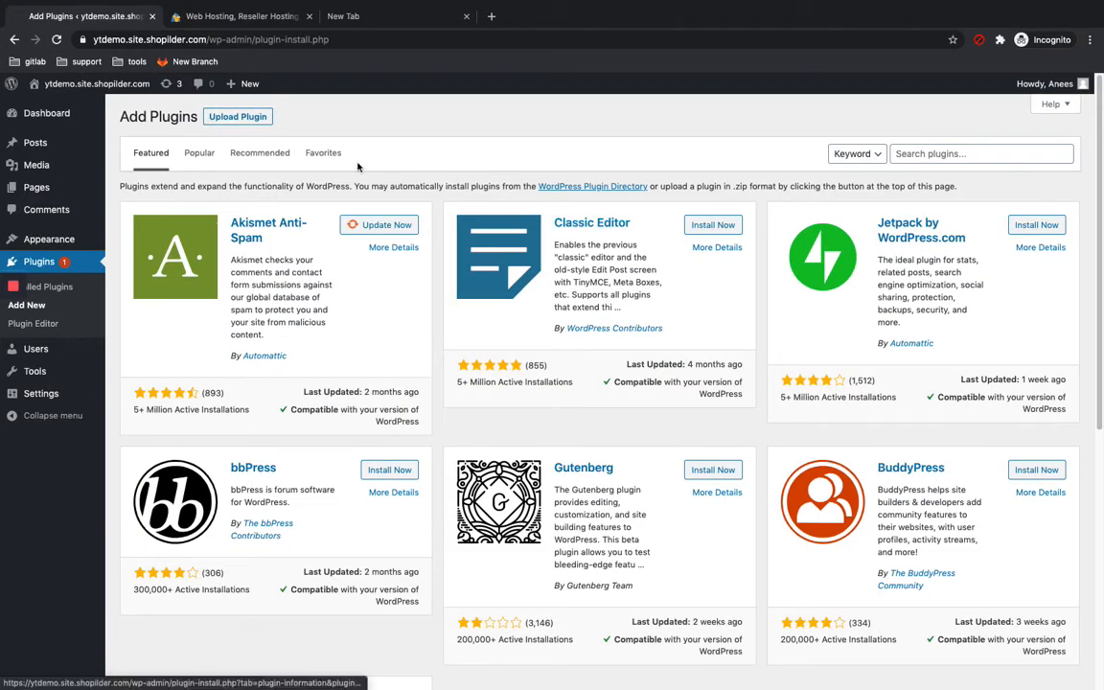
click(205, 154)
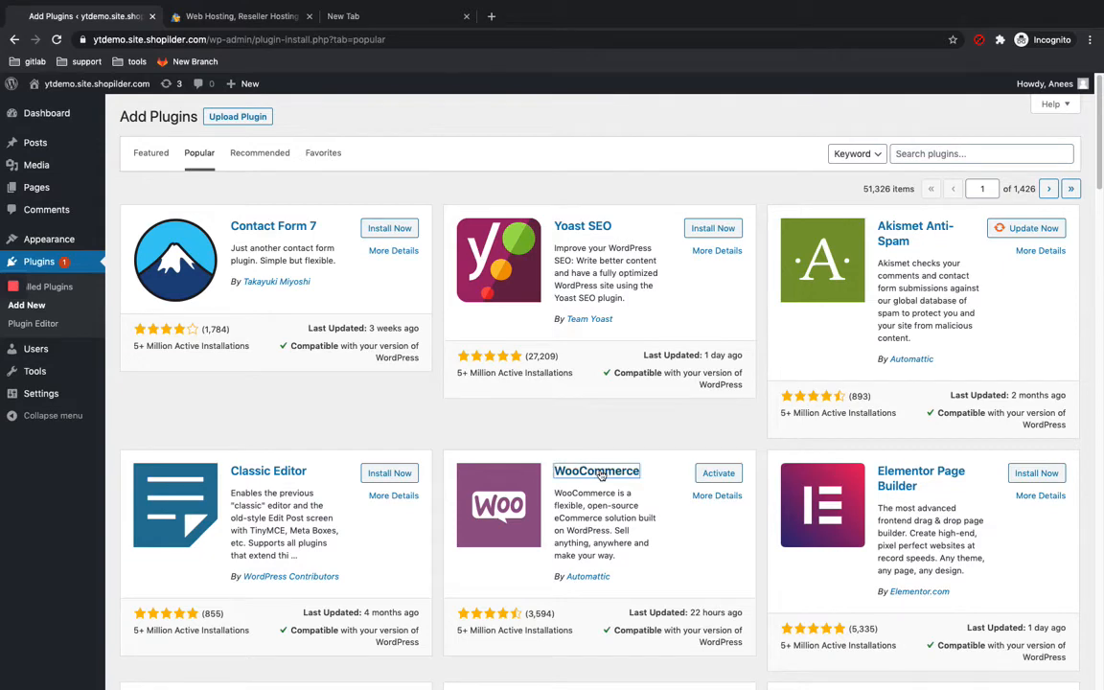
Step: Open WooCommerce's plugin details, view its Screenshots tab and close the details
click(600, 474)
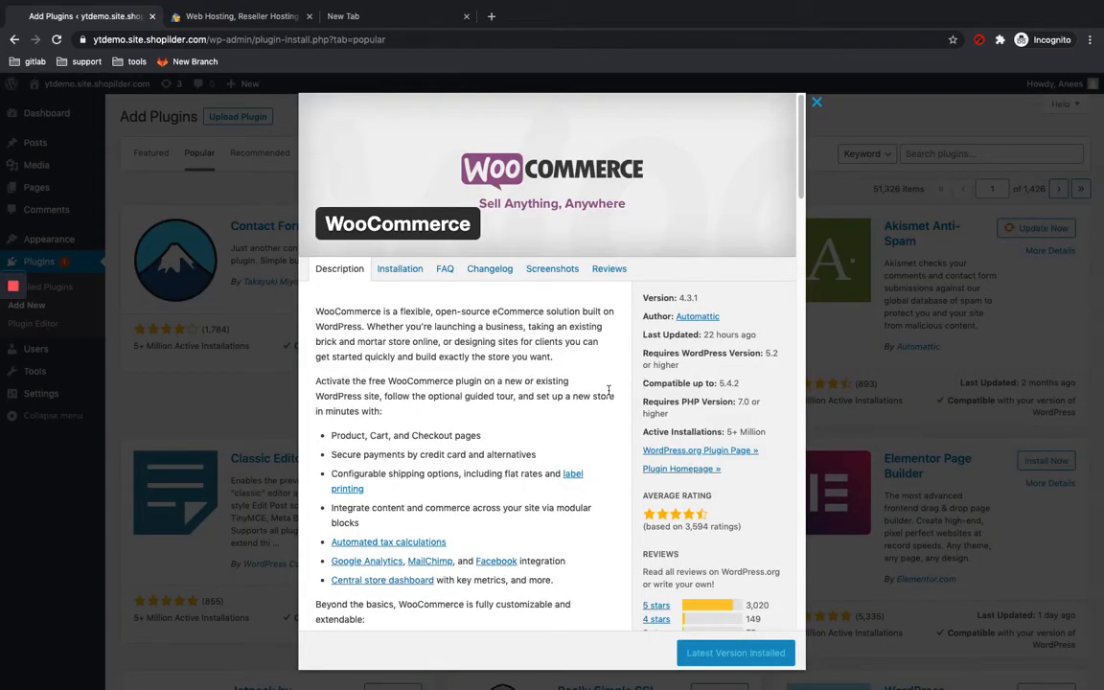
click(541, 276)
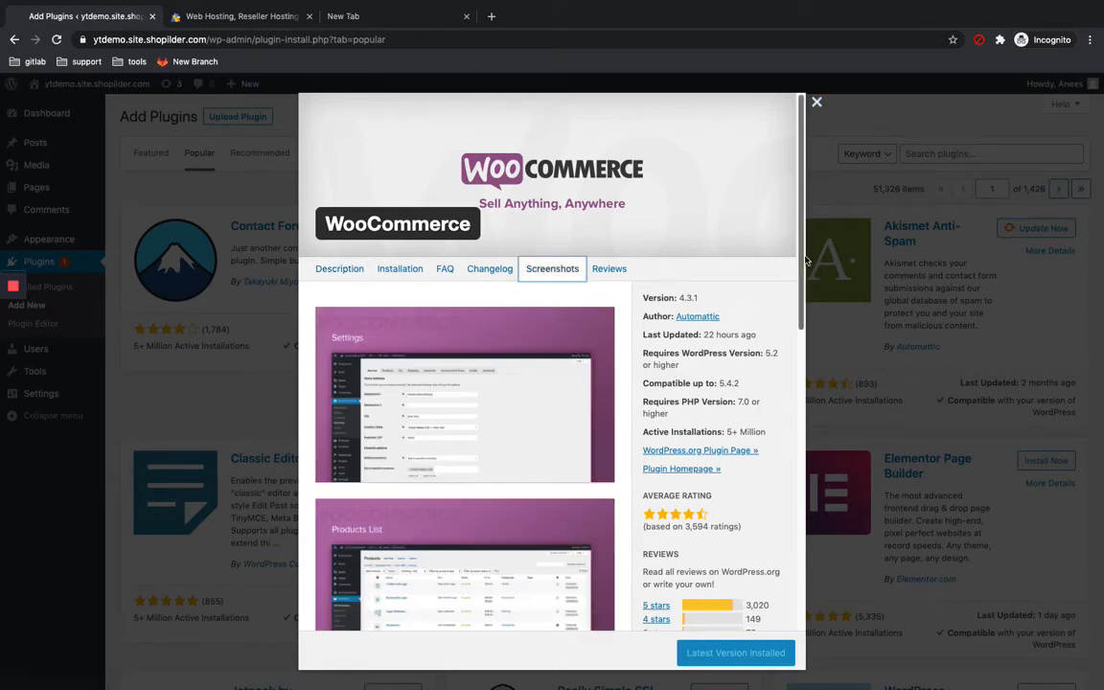
drag(803, 265, 824, 134)
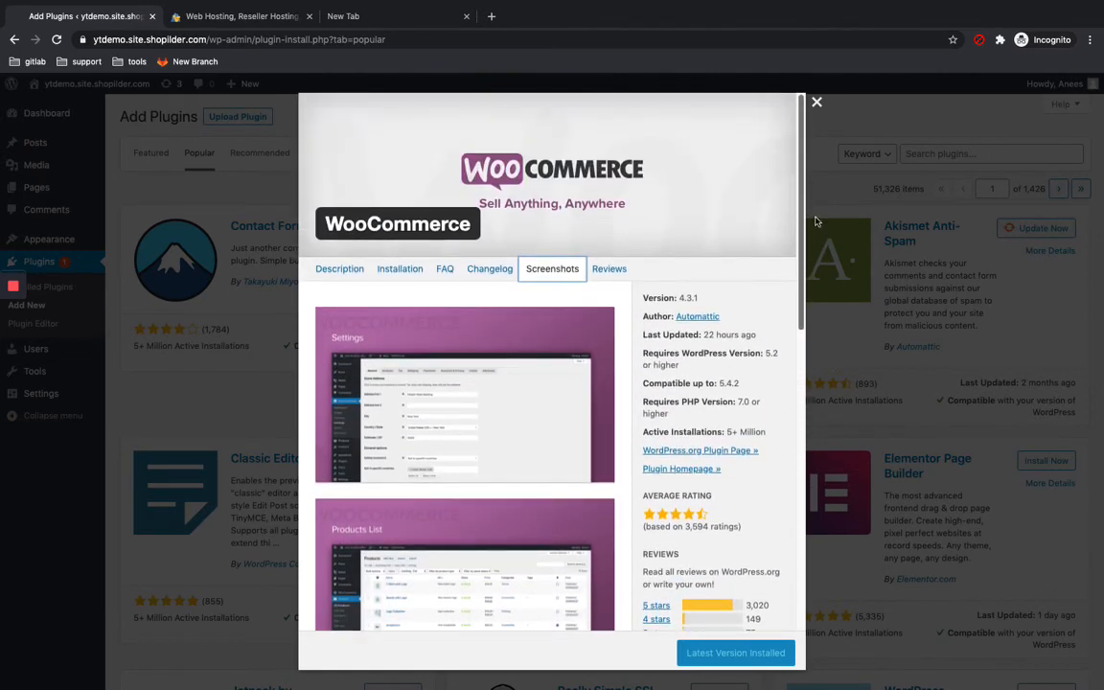
click(817, 104)
Step: Search plugins for orbit fox and install and activate Orbit Fox by ThemeIsle
click(939, 155)
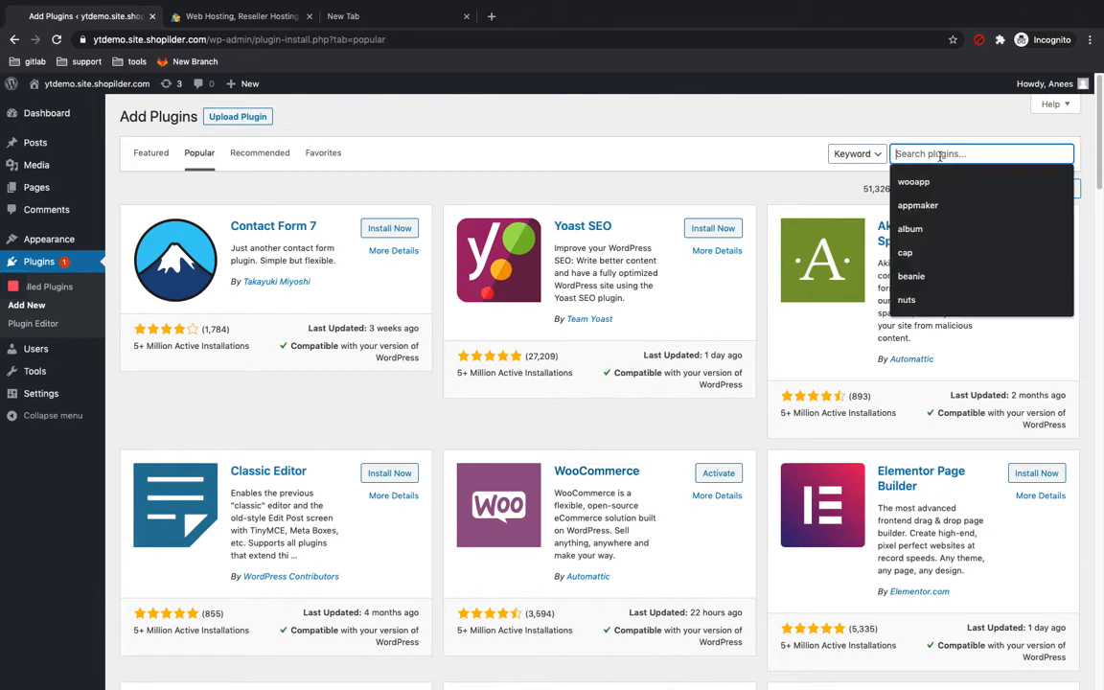
text(orb)
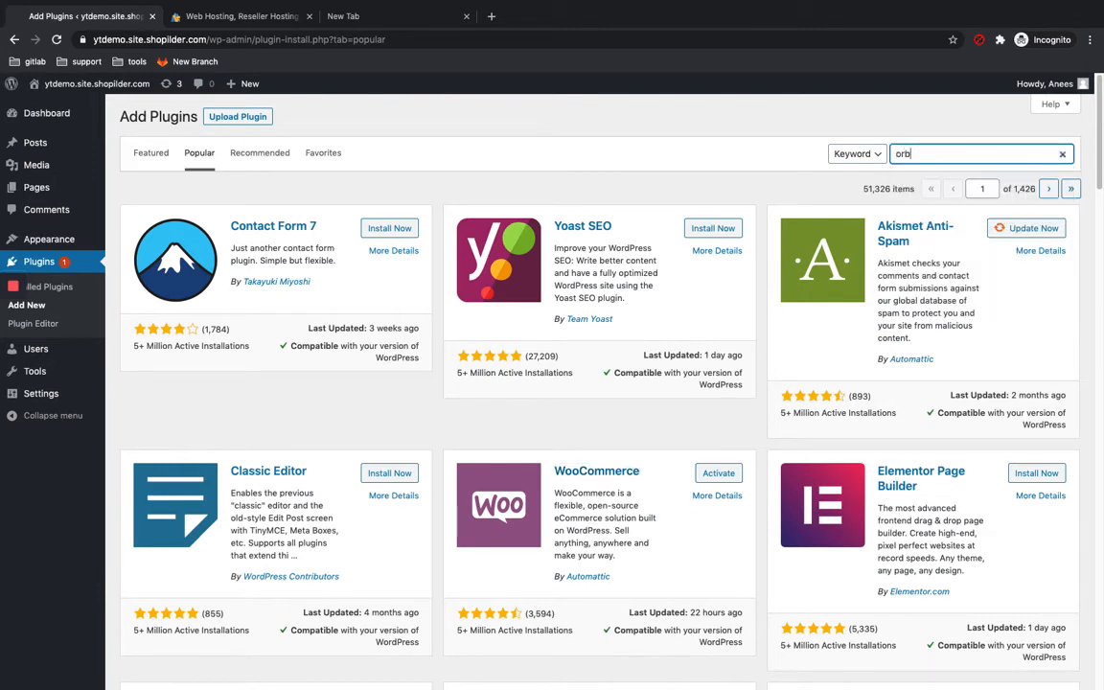
text(it fox)
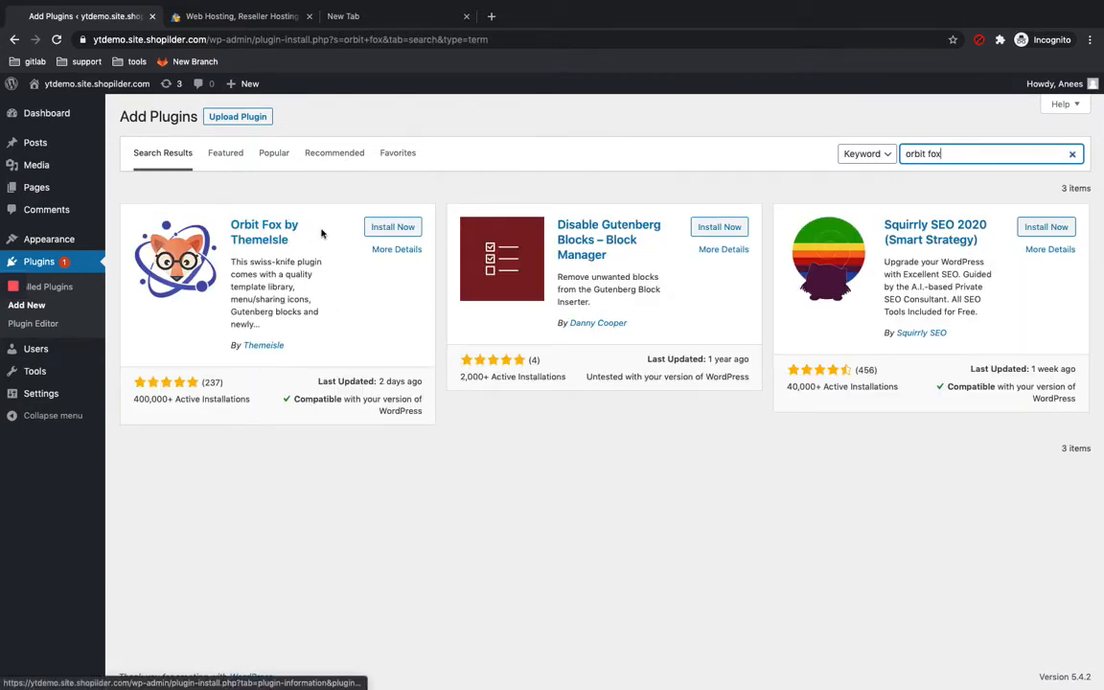
click(383, 230)
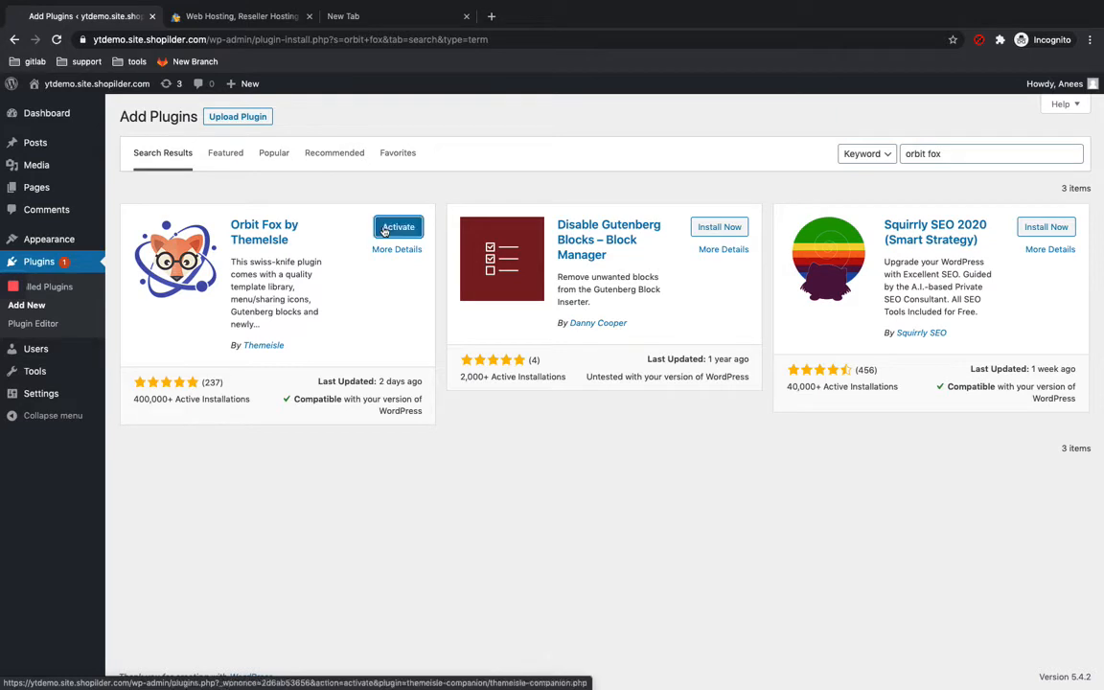
click(395, 228)
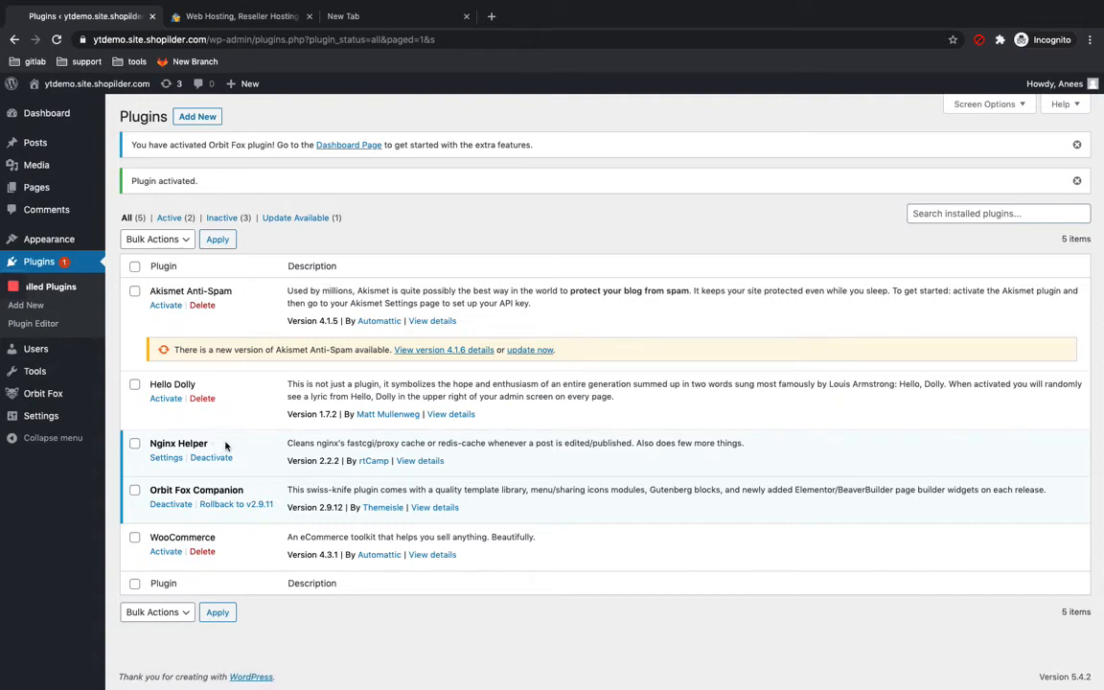
Step: Select Akismet Anti-Spam and Hello Dolly for a bulk action and clear the selection again
click(136, 292)
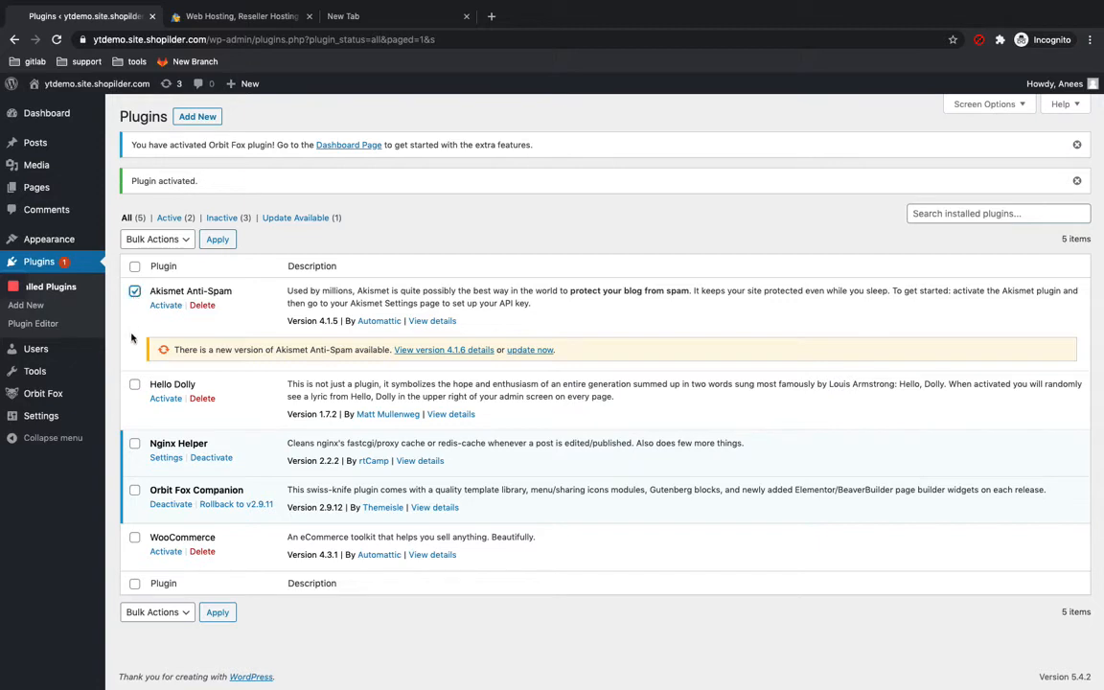
click(134, 384)
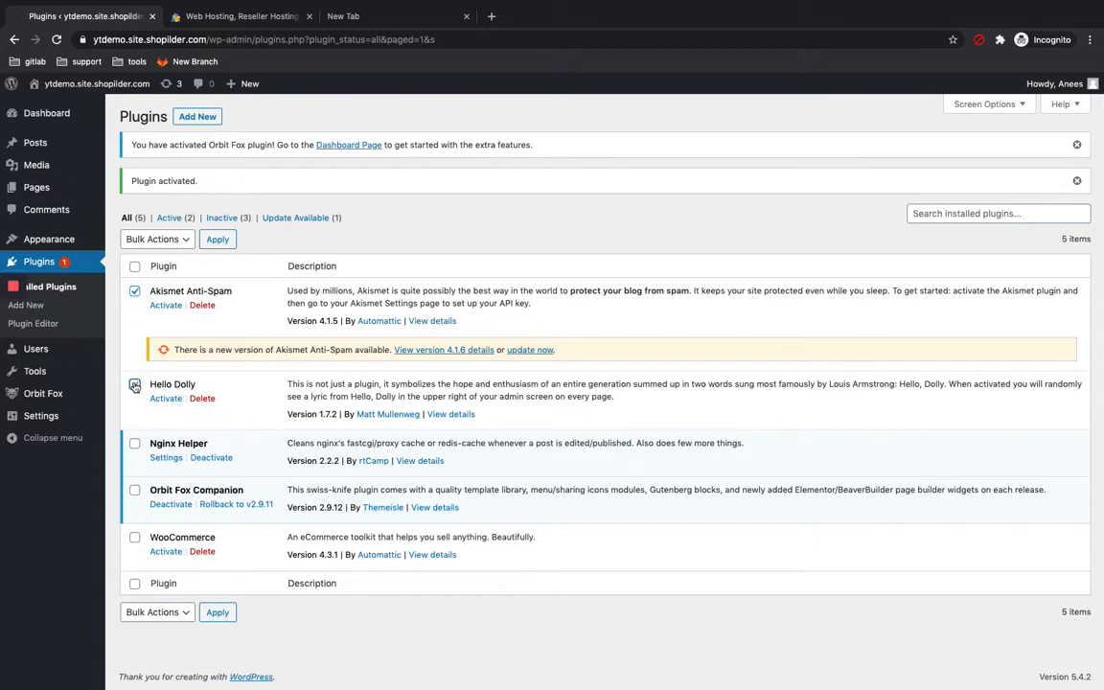
click(162, 240)
click(350, 213)
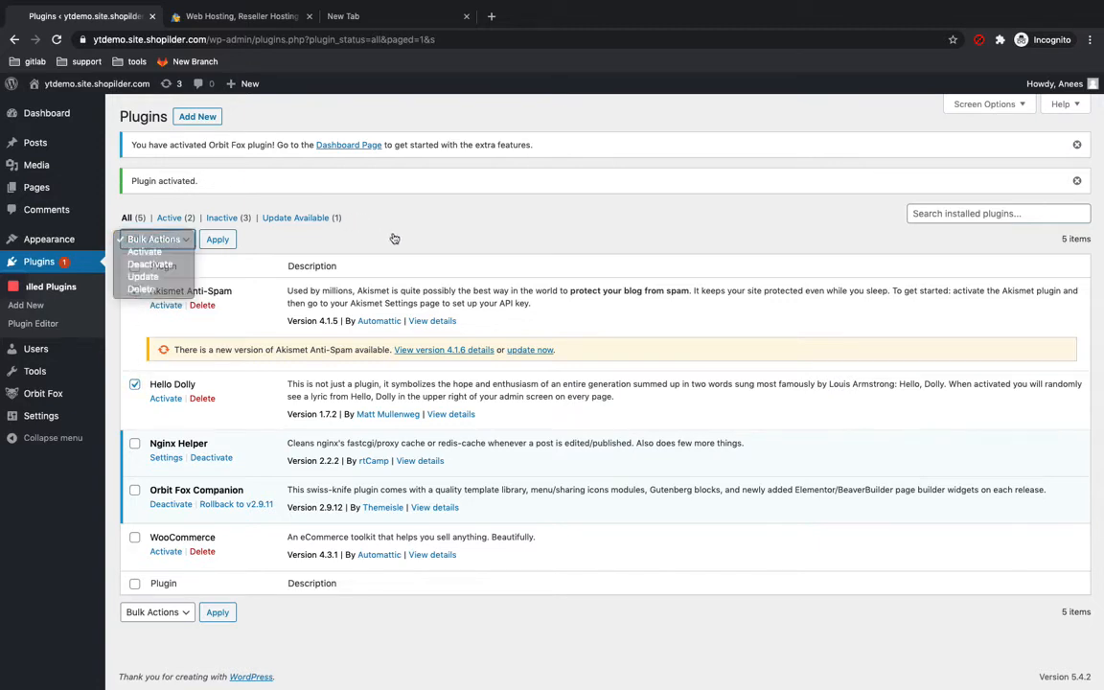
click(135, 292)
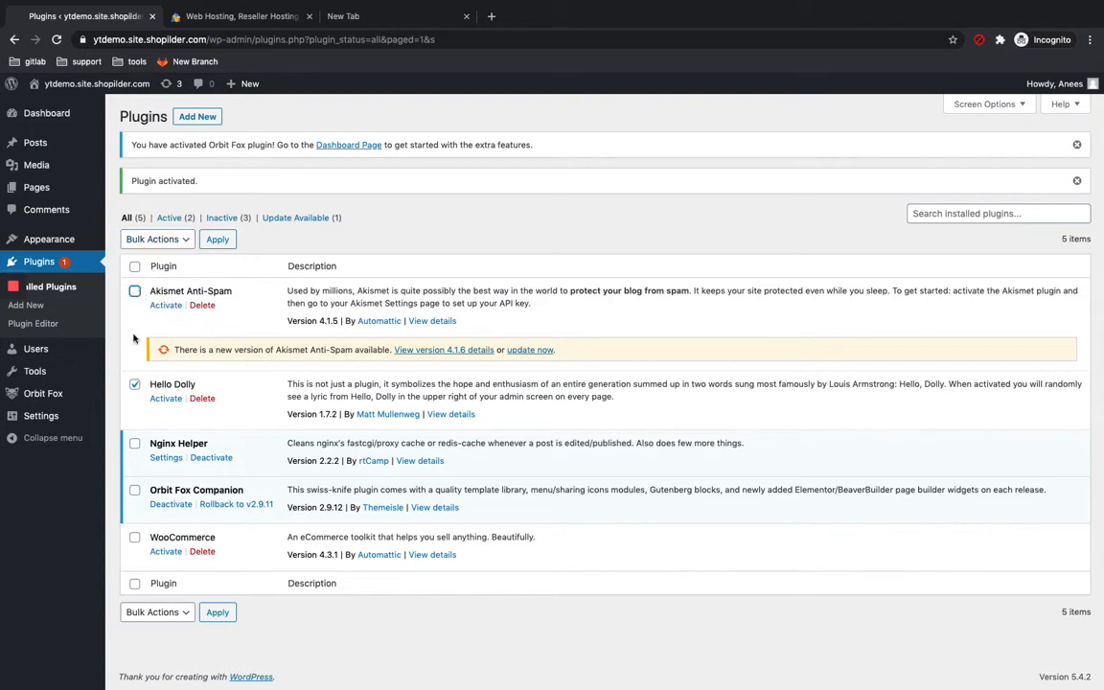
click(134, 384)
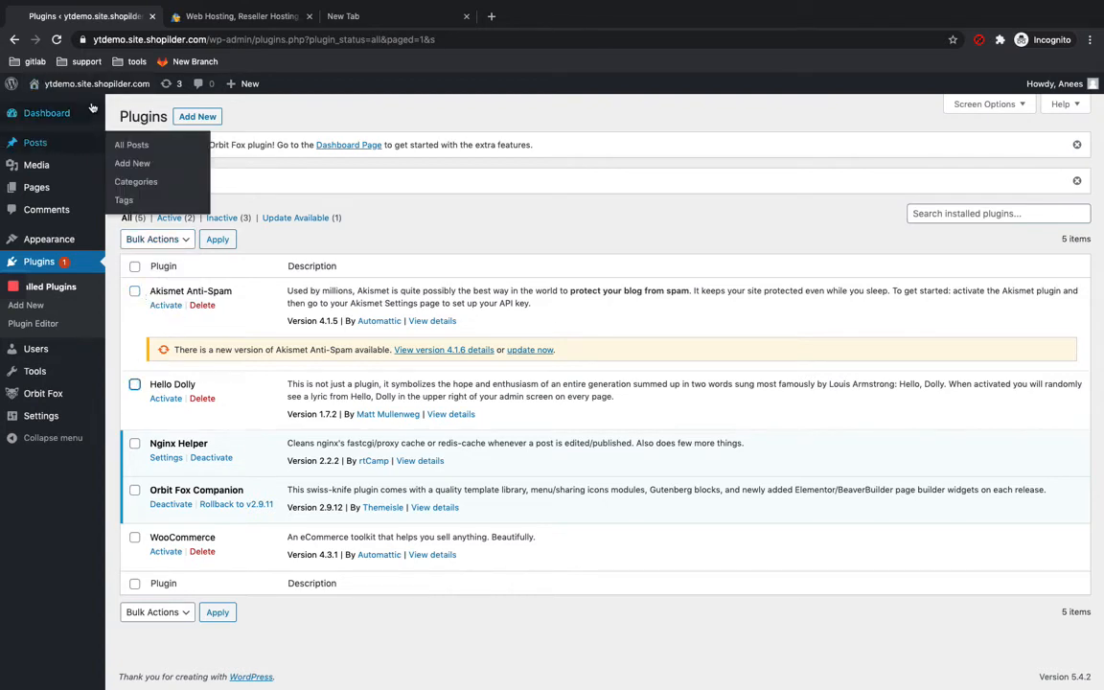
Step: Visit the live site and open and close the Customizer
mouse_move(87, 86)
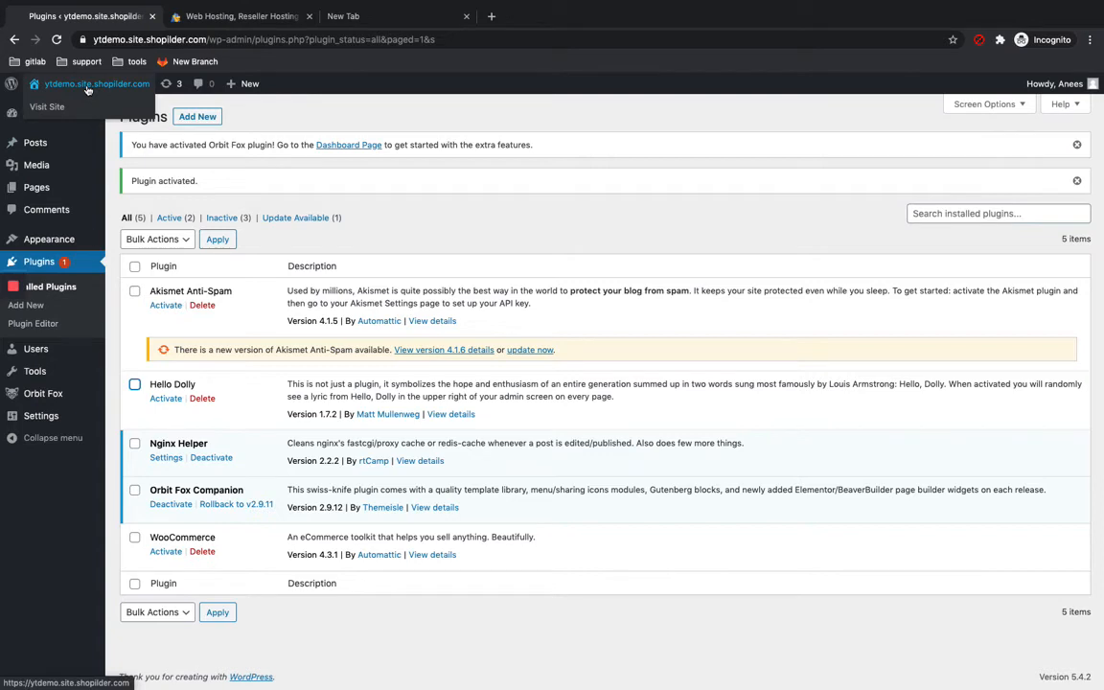
click(83, 107)
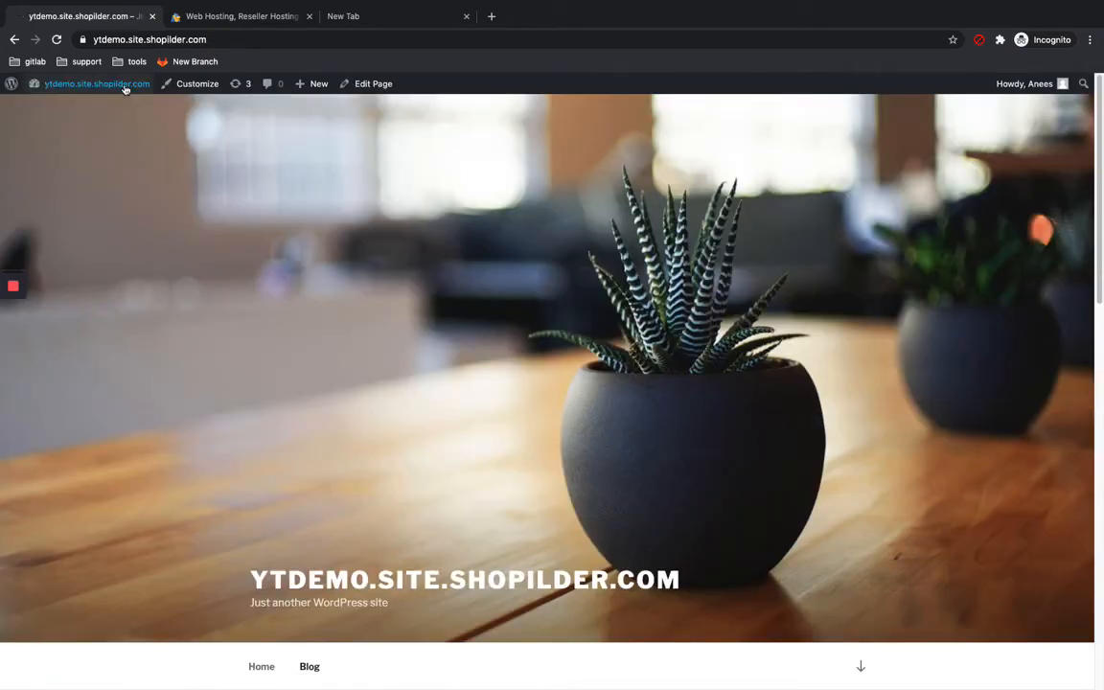
click(192, 84)
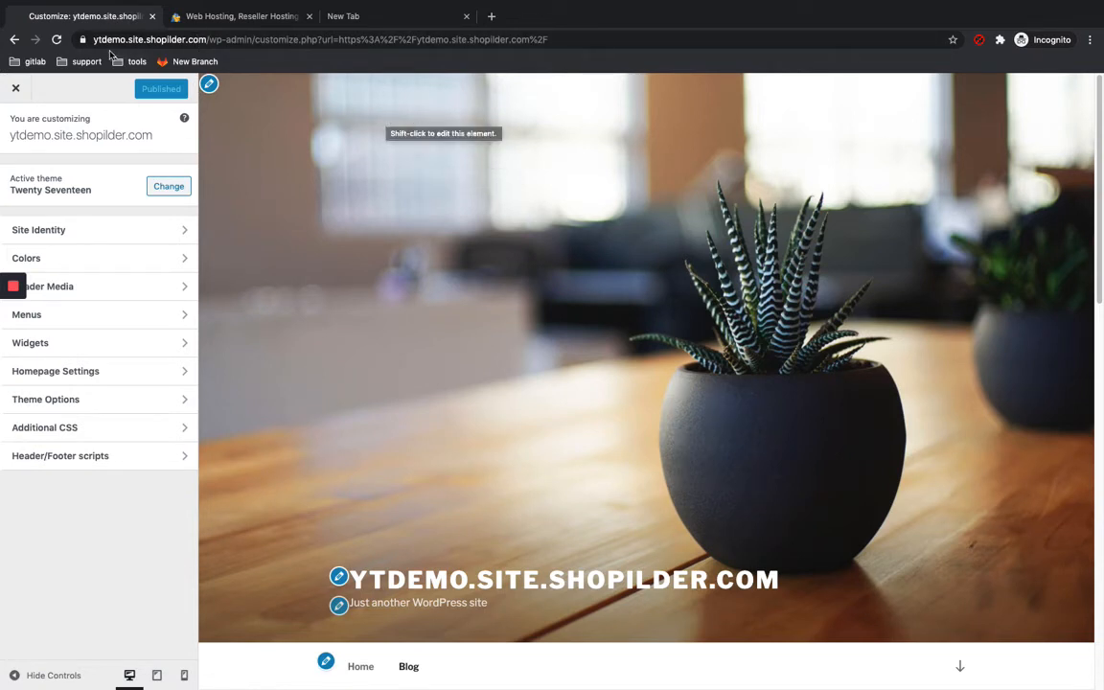
click(17, 91)
Step: Return to the Dashboard and open the Appearance Themes screen
mouse_move(53, 86)
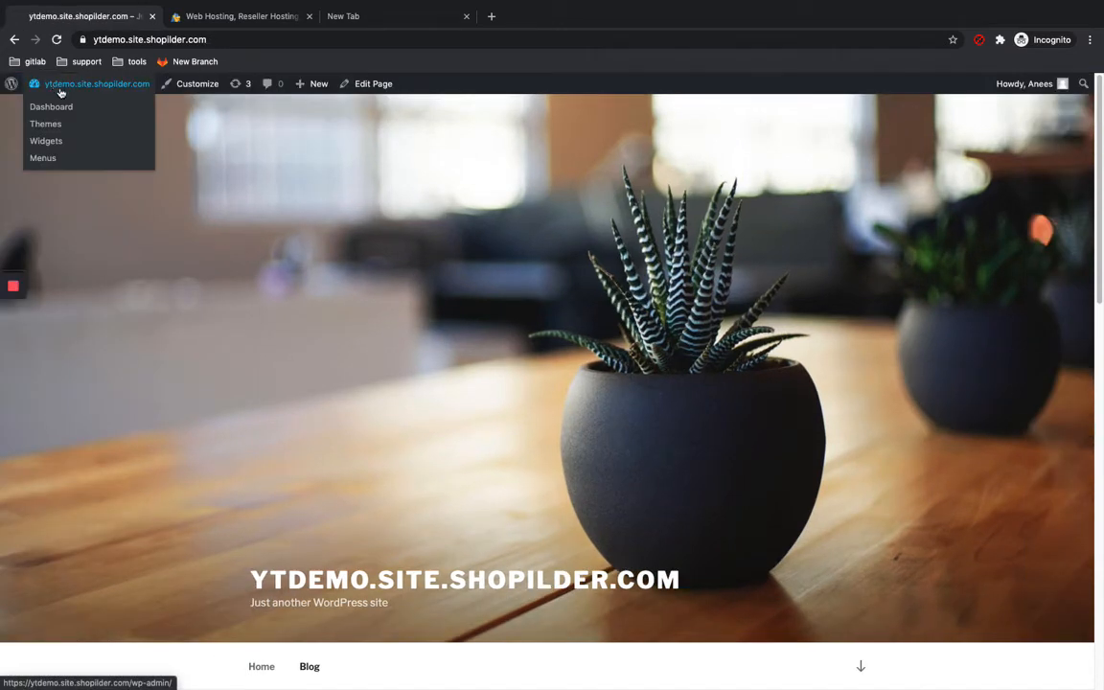
click(60, 109)
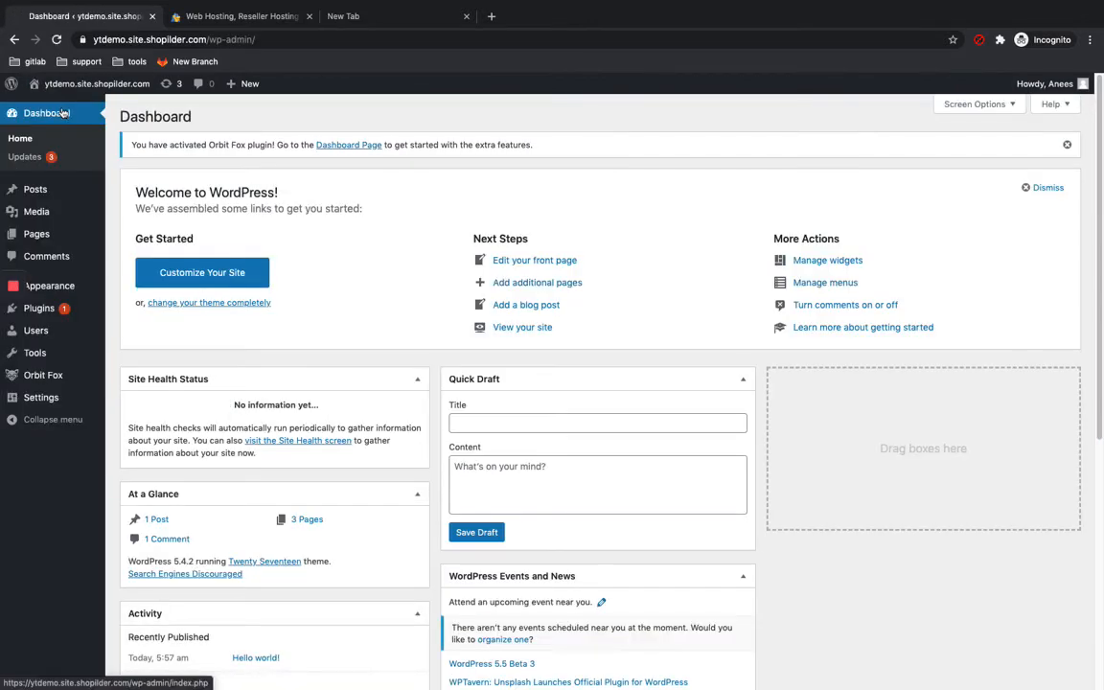
click(43, 286)
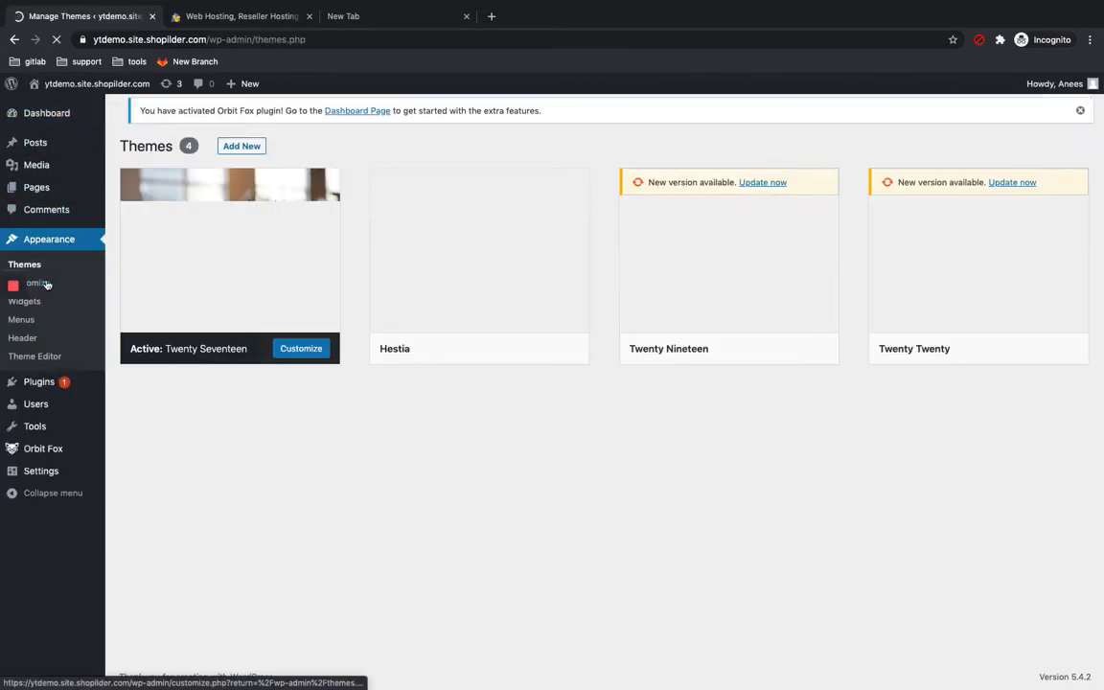
Step: Activate the Hestia theme and open the Customizer from the live site
mouse_move(564, 287)
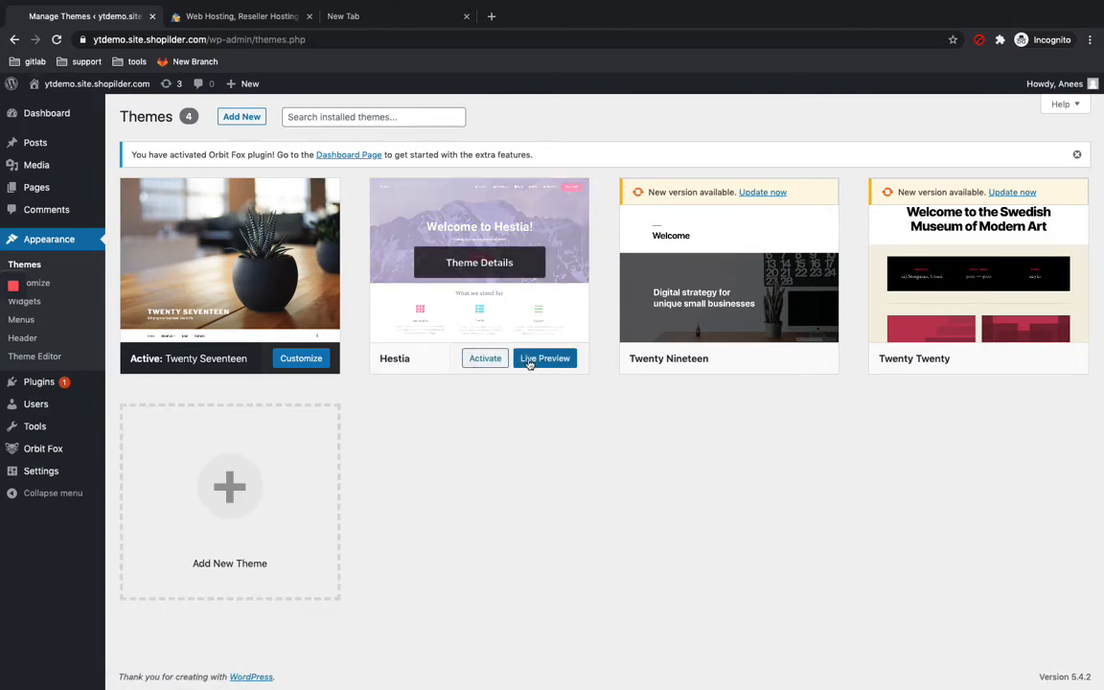
click(494, 358)
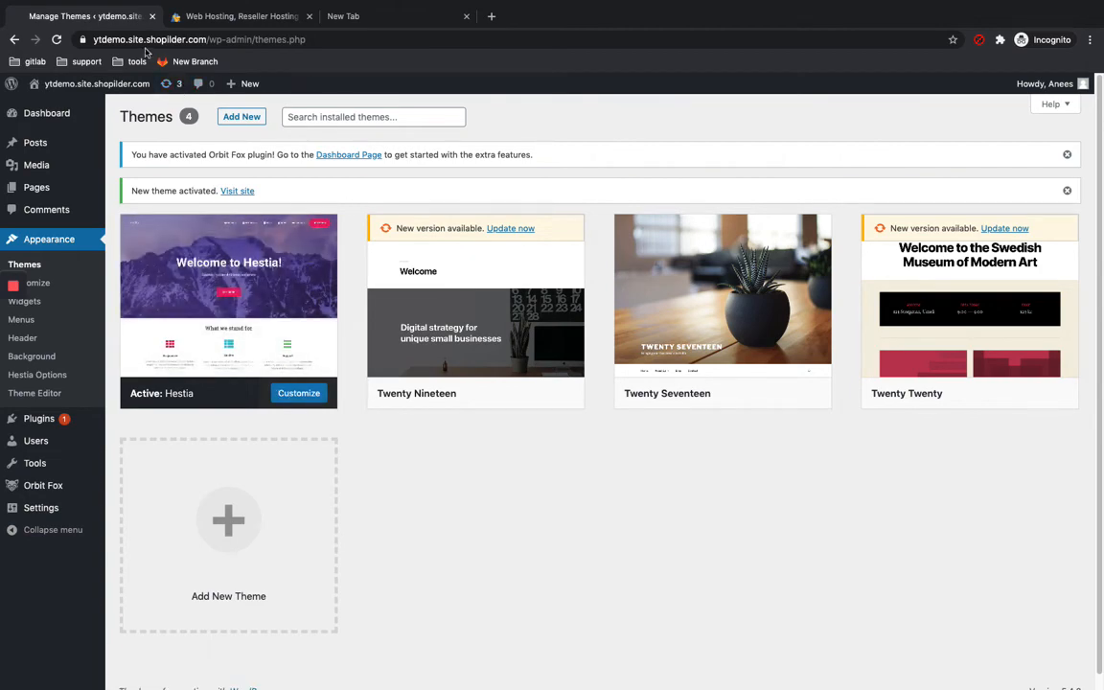
click(105, 85)
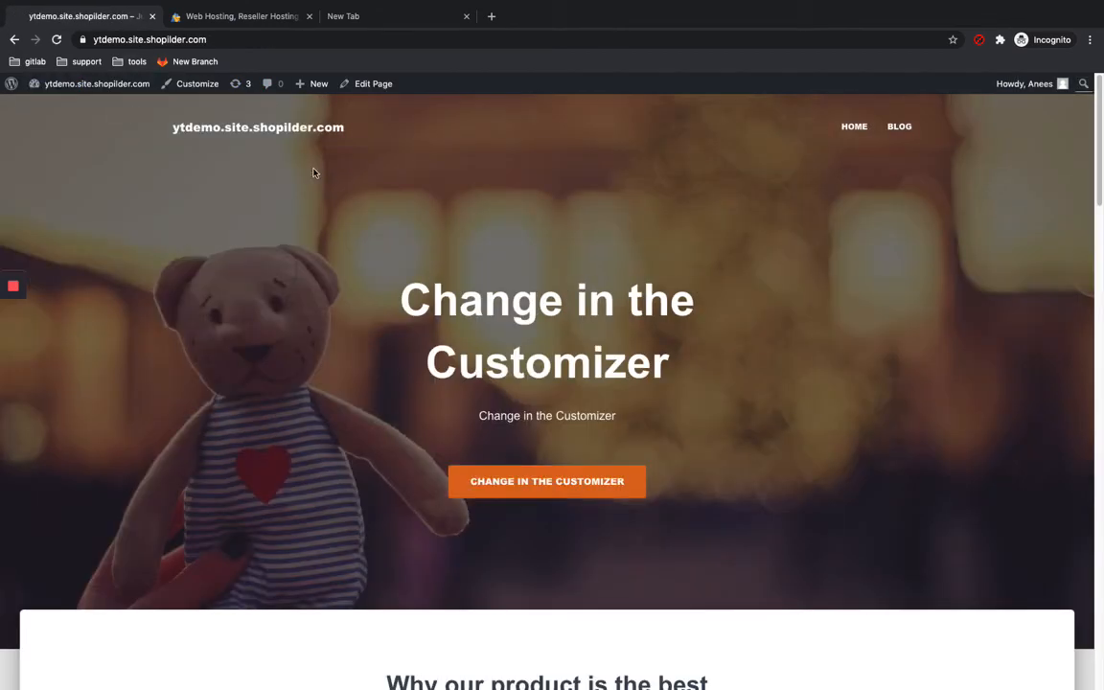
click(196, 84)
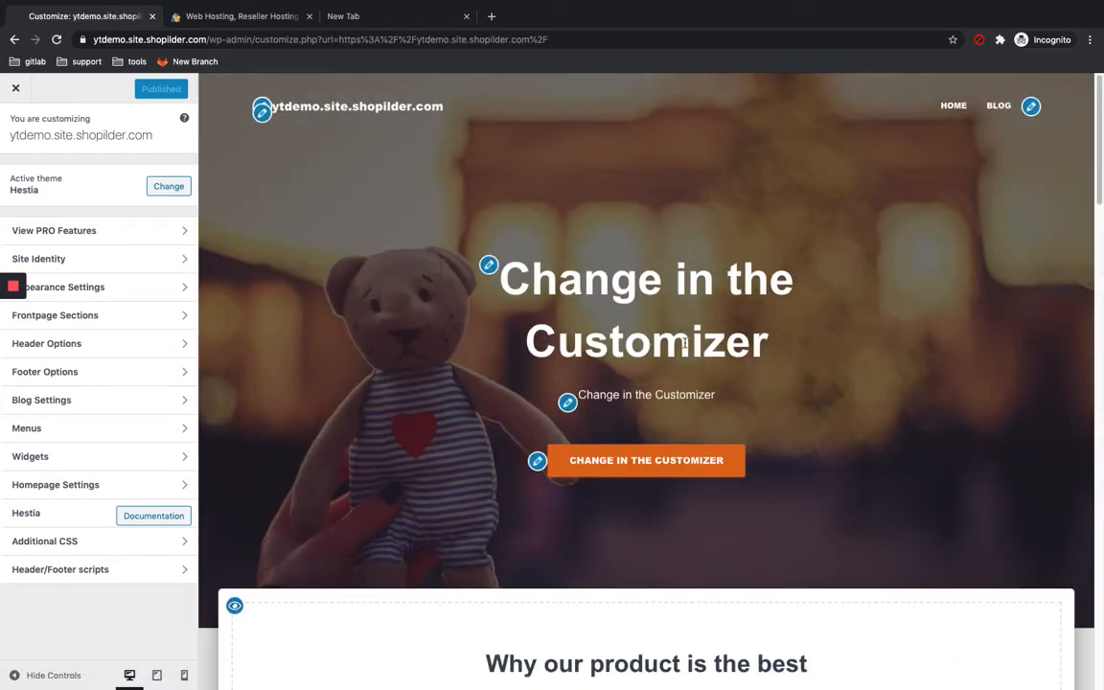
Step: Open the Big Title section and change its title to Cats are my world
mouse_move(16, 343)
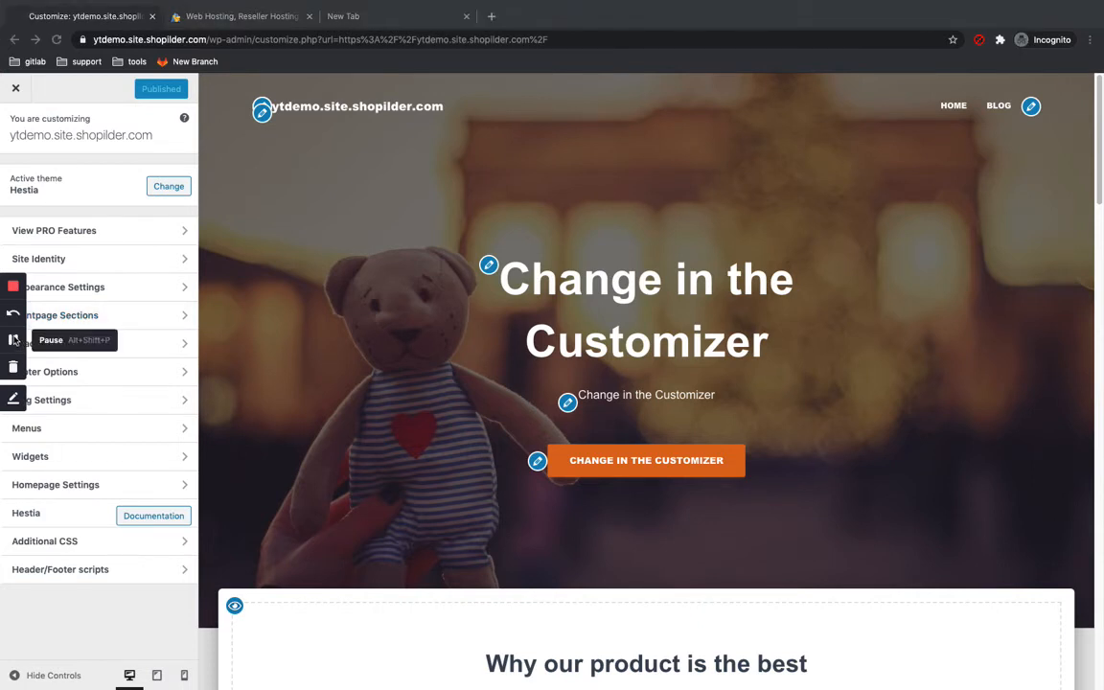
click(490, 268)
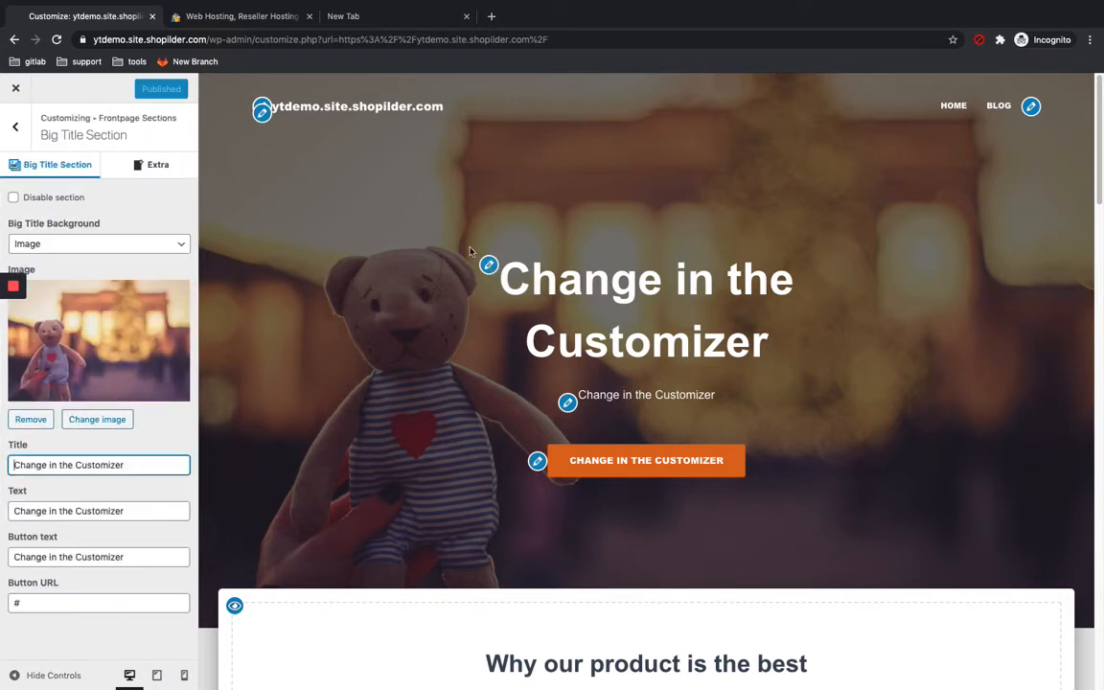
double_click(159, 467)
key(BackSpace)
key(BackSpace)
key(BackSpace)
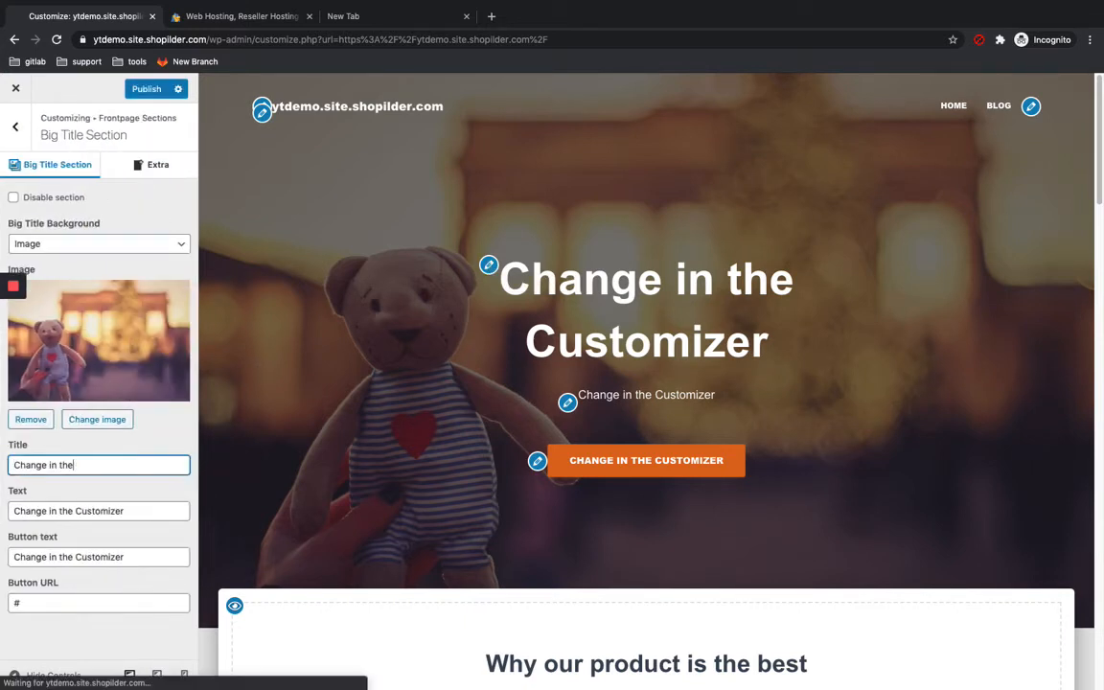
key(BackSpace)
key(BackSpace)
key(BackSpace)
key(BackSpace)
key(BackSpace)
key(BackSpace)
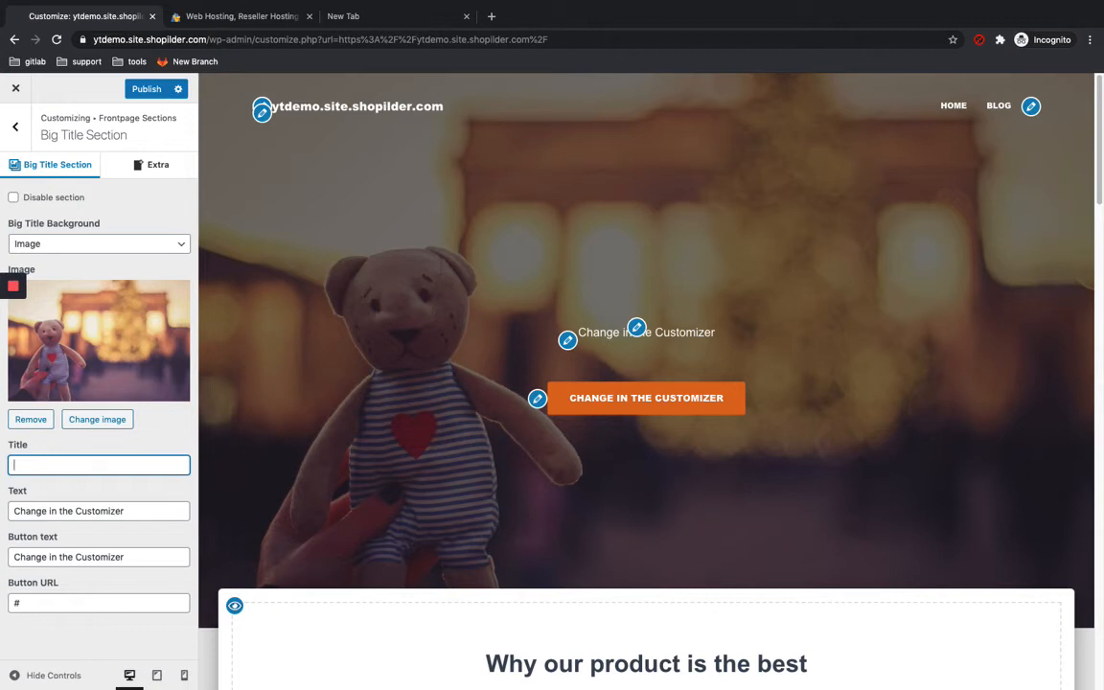
text(Cats)
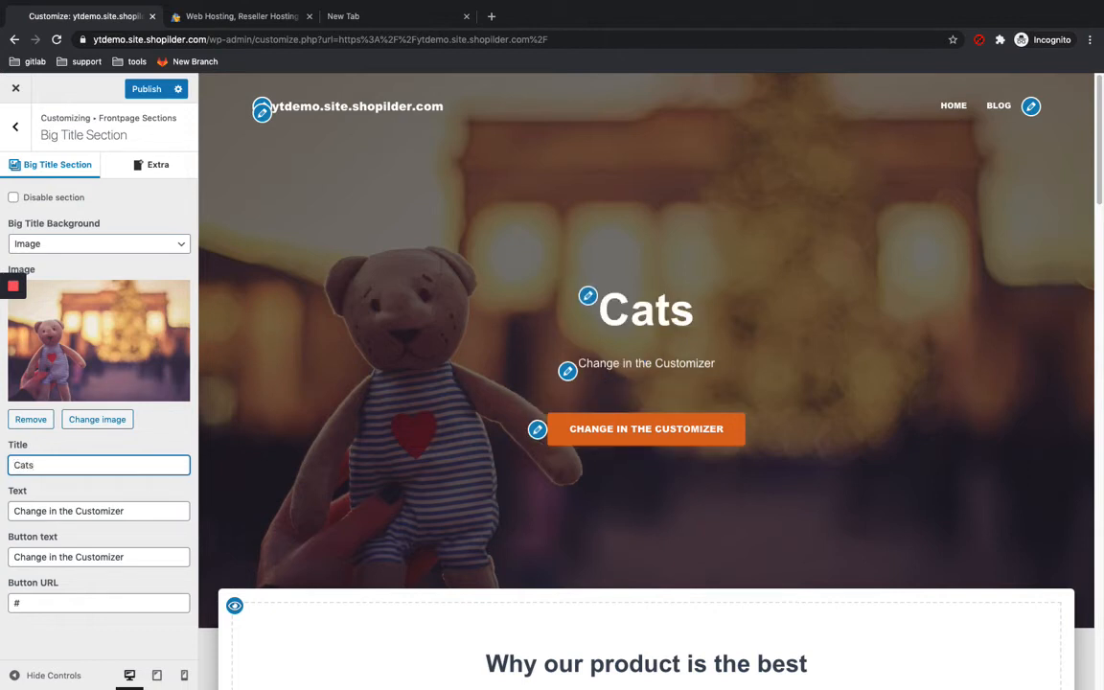
text(bv)
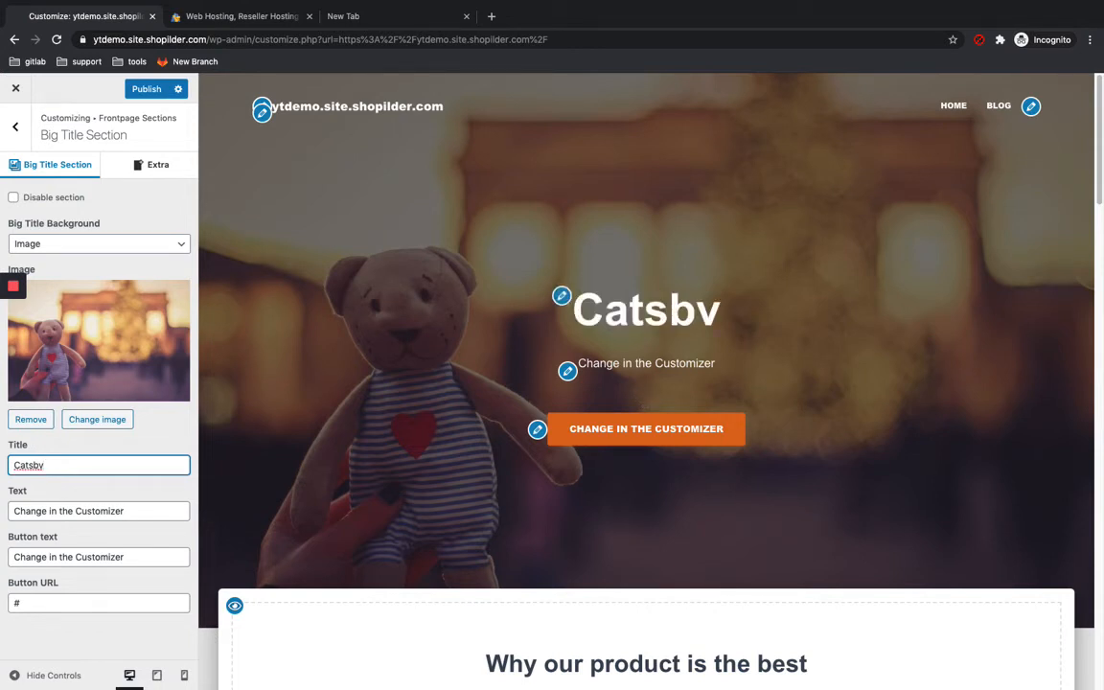
key(BackSpace)
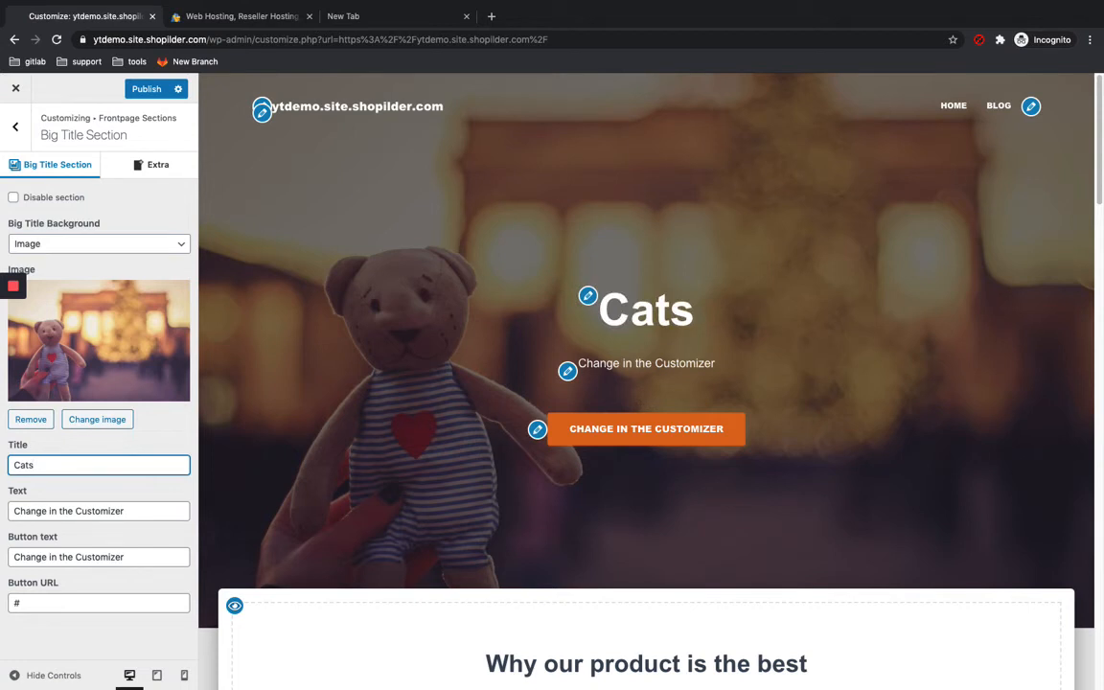
text(are)
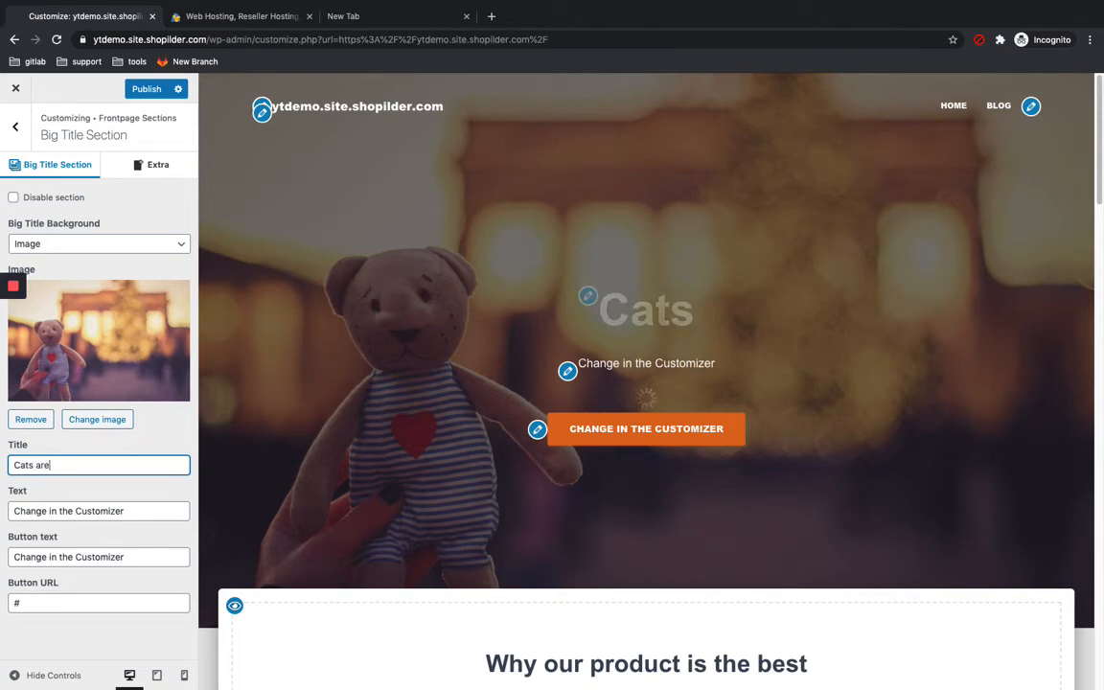
text( my world)
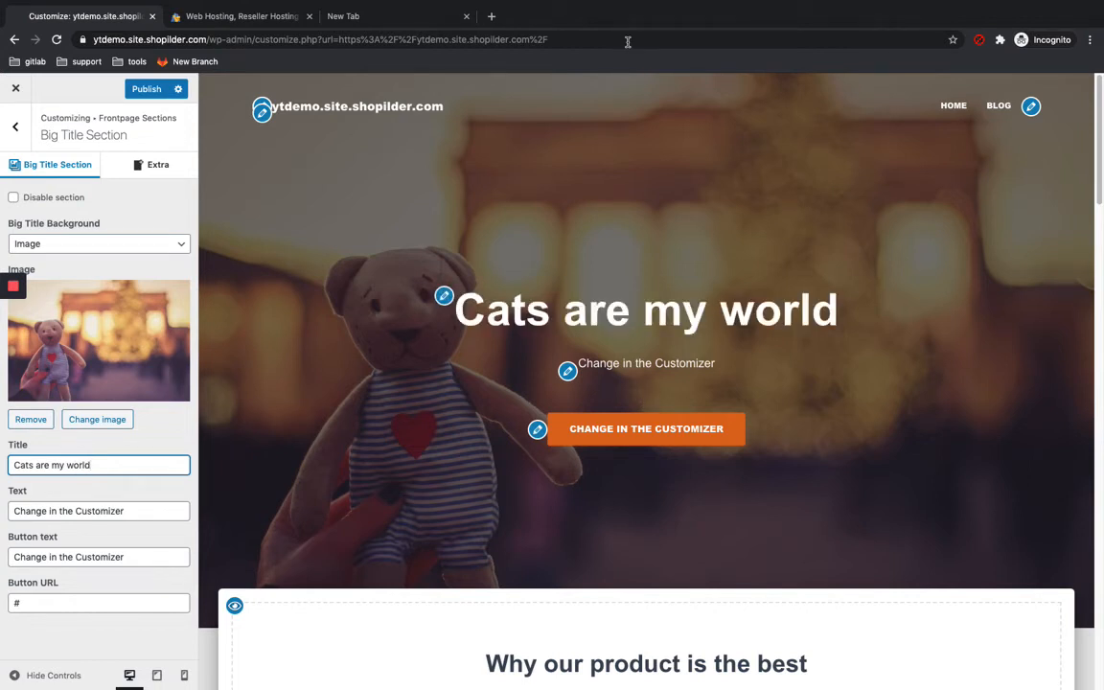
Step: Change the Big Title text to i love my cats
double_click(142, 514)
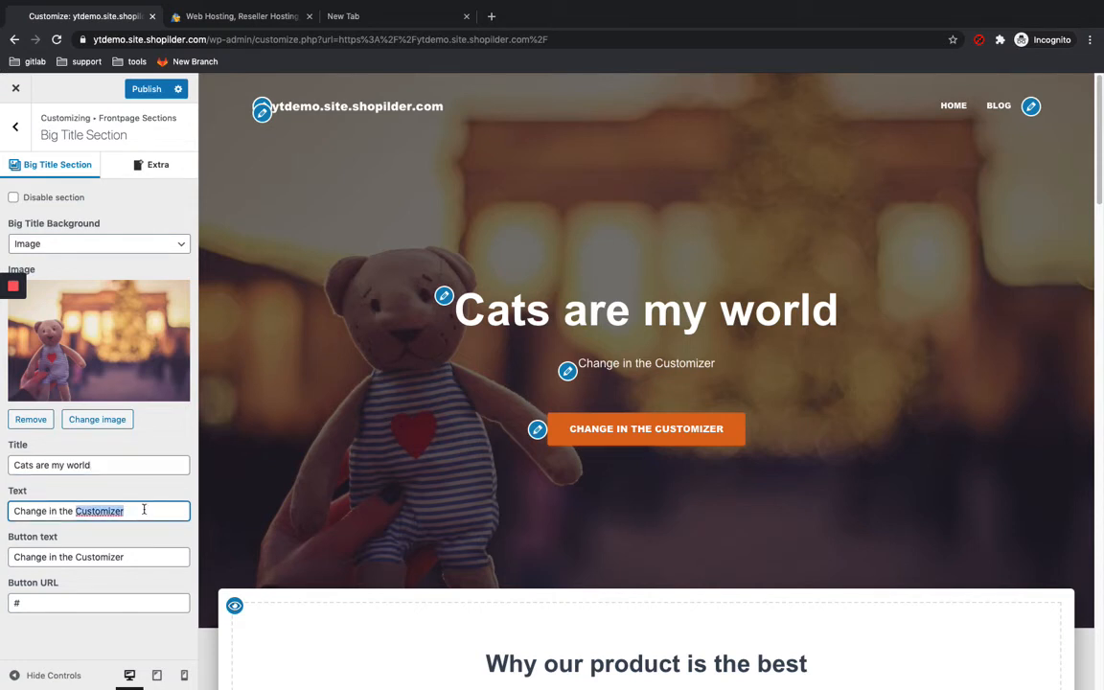
key(BackSpace)
key(BackSpace)
key(BackSpace)
key(BackSpace)
key(BackSpace)
key(BackSpace)
key(BackSpace)
key(BackSpace)
key(BackSpace)
key(BackSpace)
key(BackSpace)
key(BackSpace)
key(BackSpace)
key(BackSpace)
key(BackSpace)
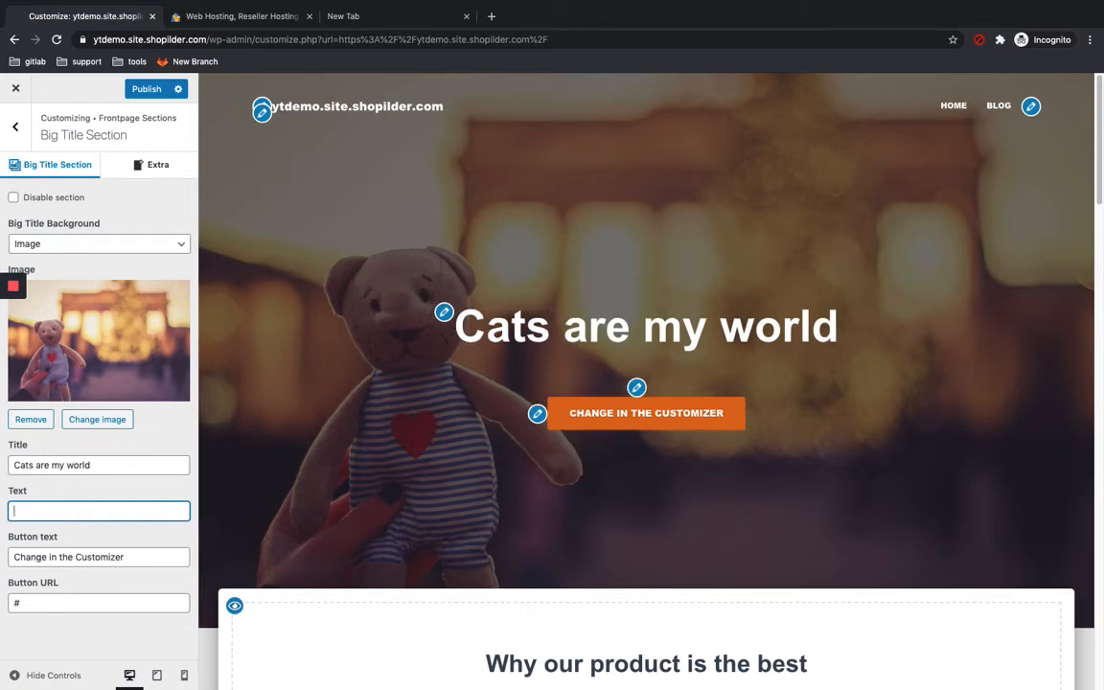
text(i love my cats)
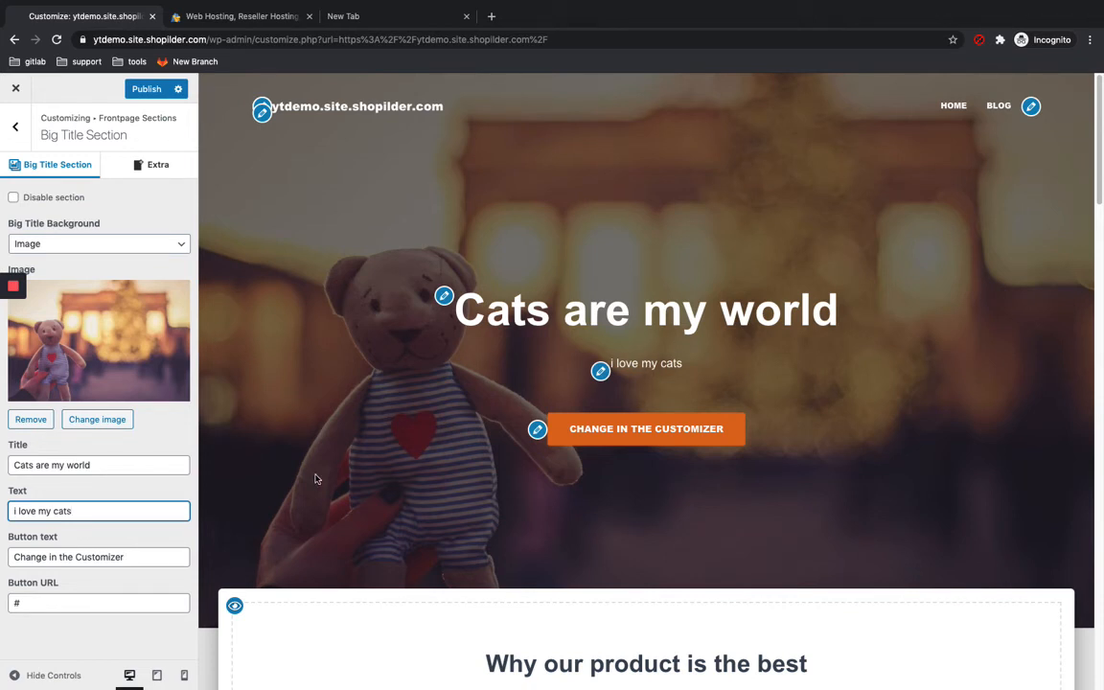
click(149, 557)
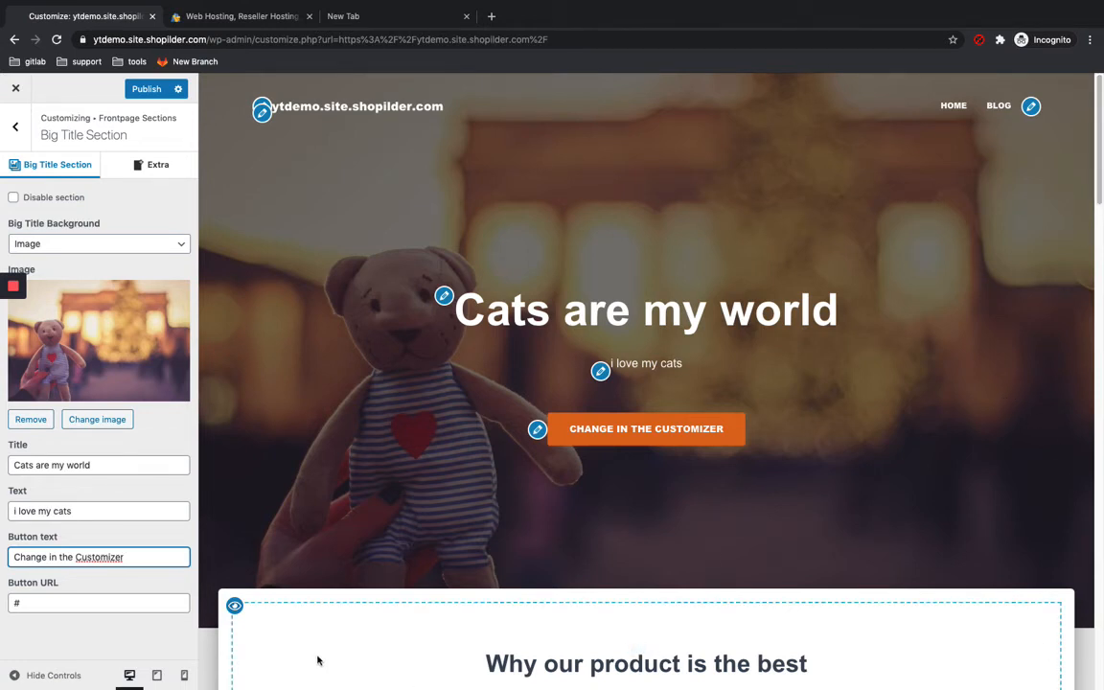
click(146, 604)
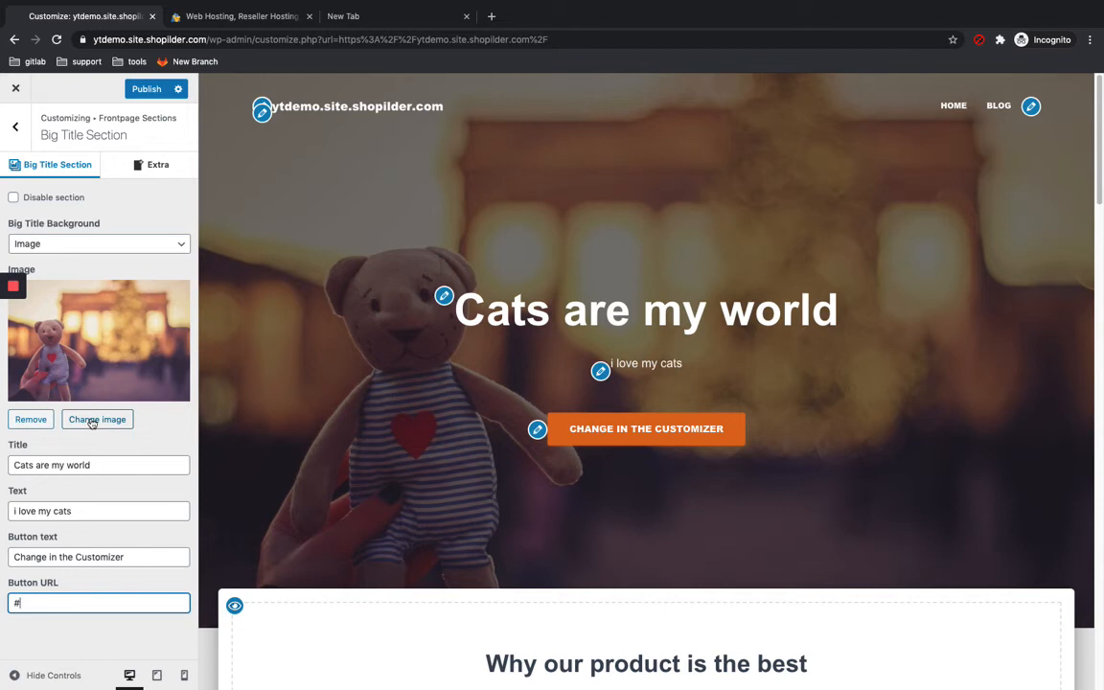
click(13, 309)
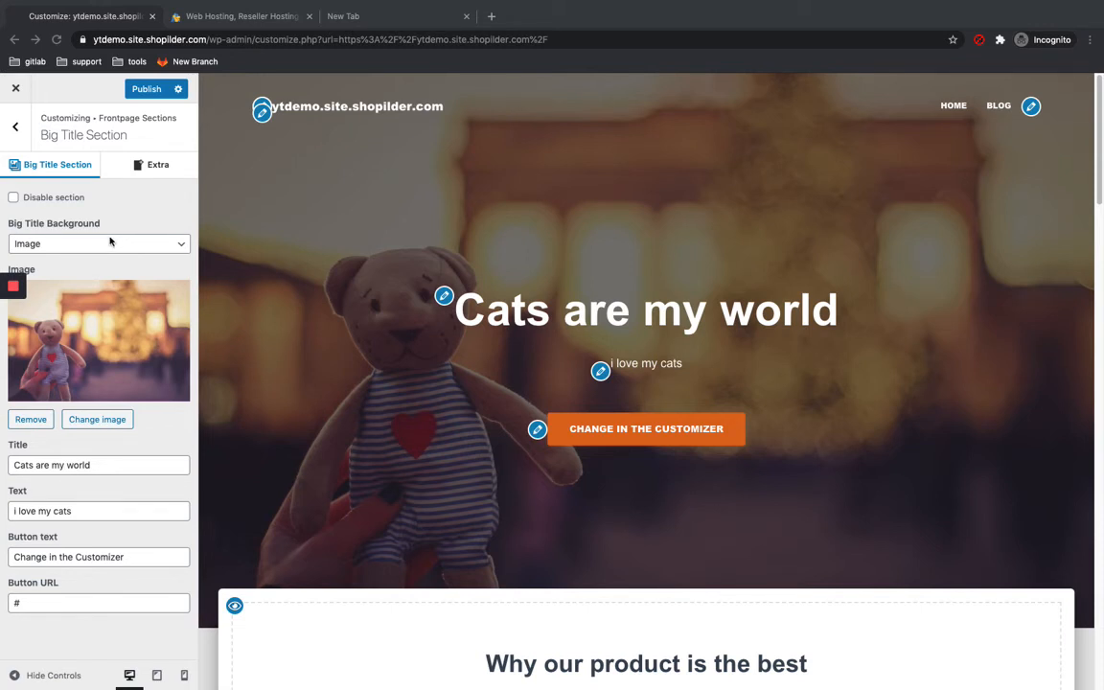
Step: Switch the Big Title section's layout to the right-aligned option
click(151, 170)
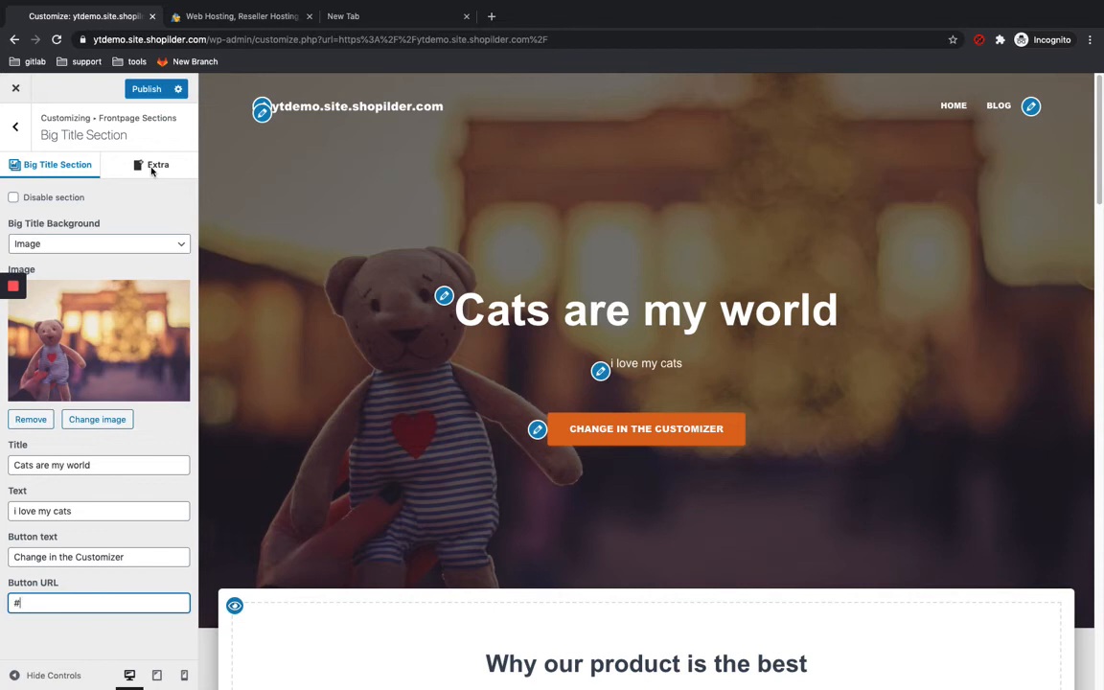
click(151, 169)
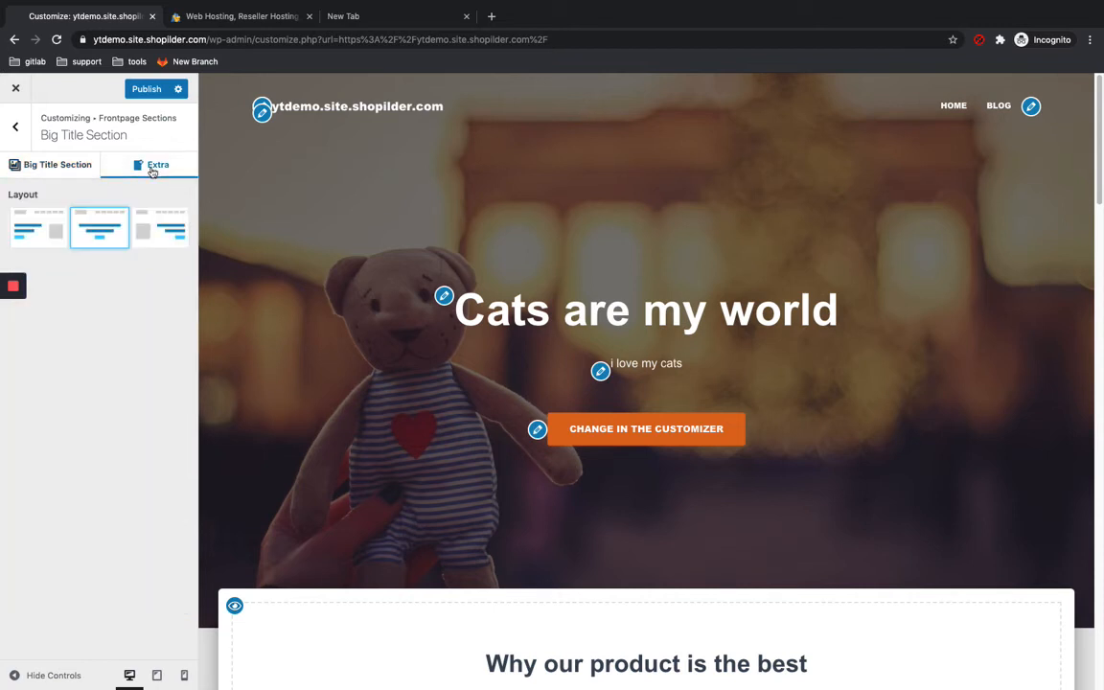
click(42, 238)
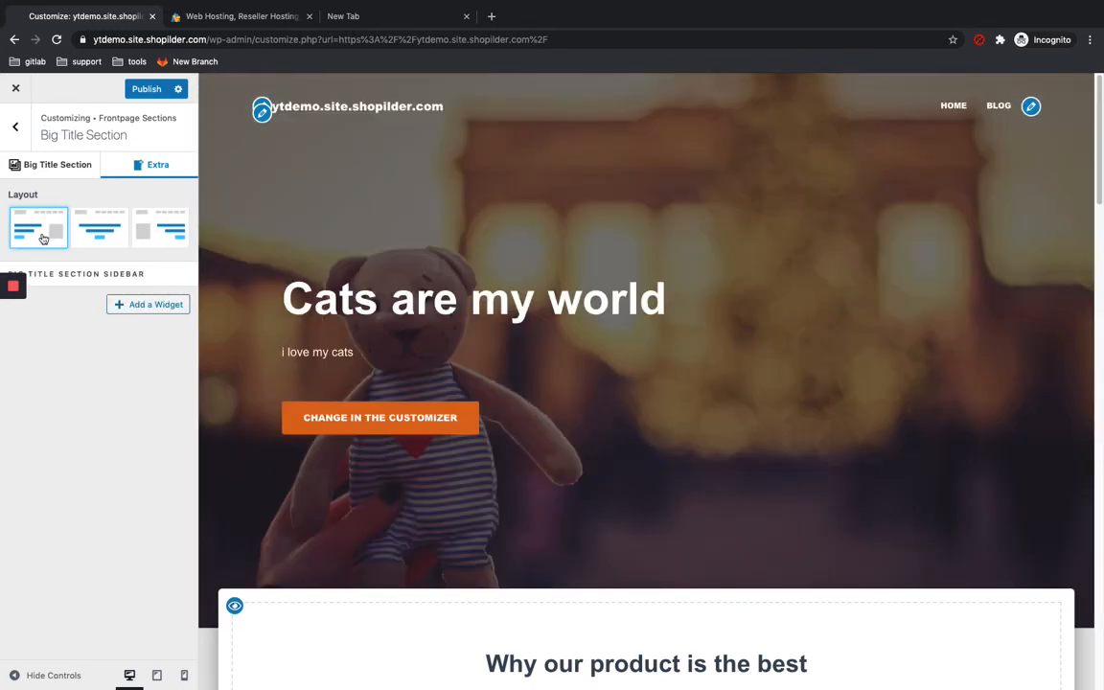
click(84, 212)
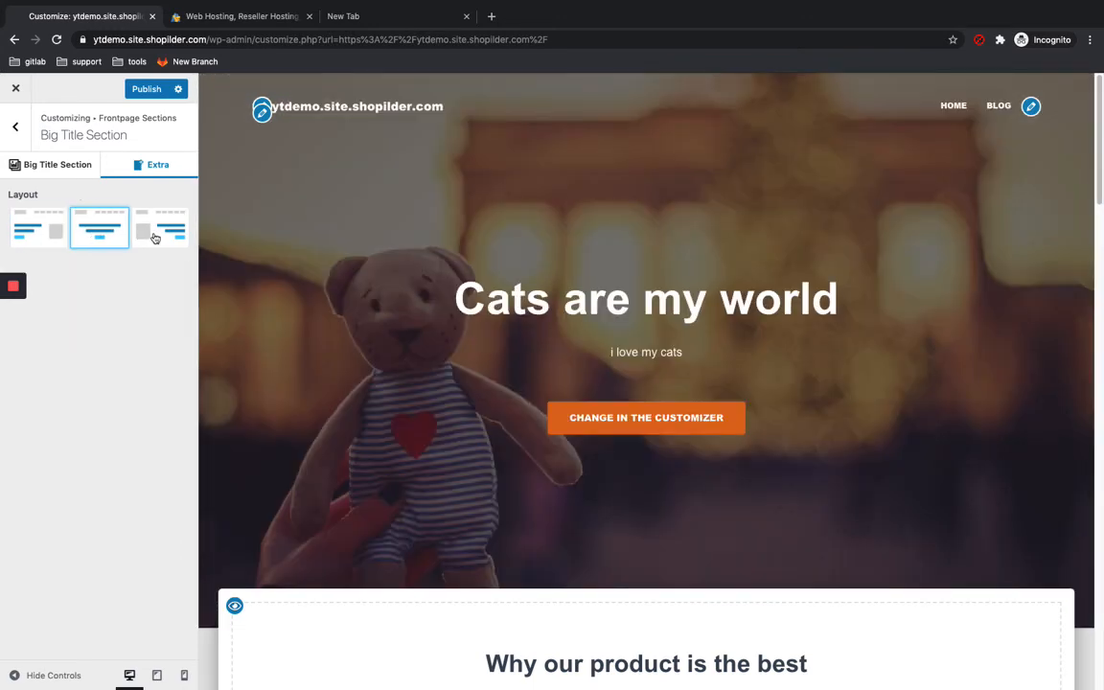
click(154, 237)
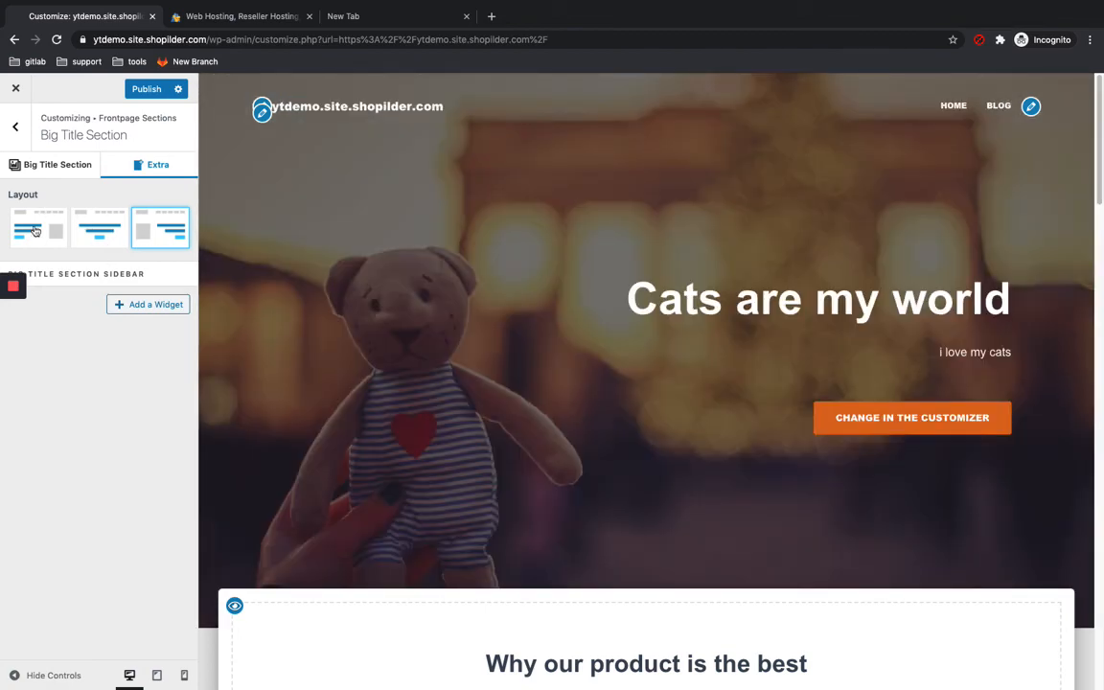
key(Escape)
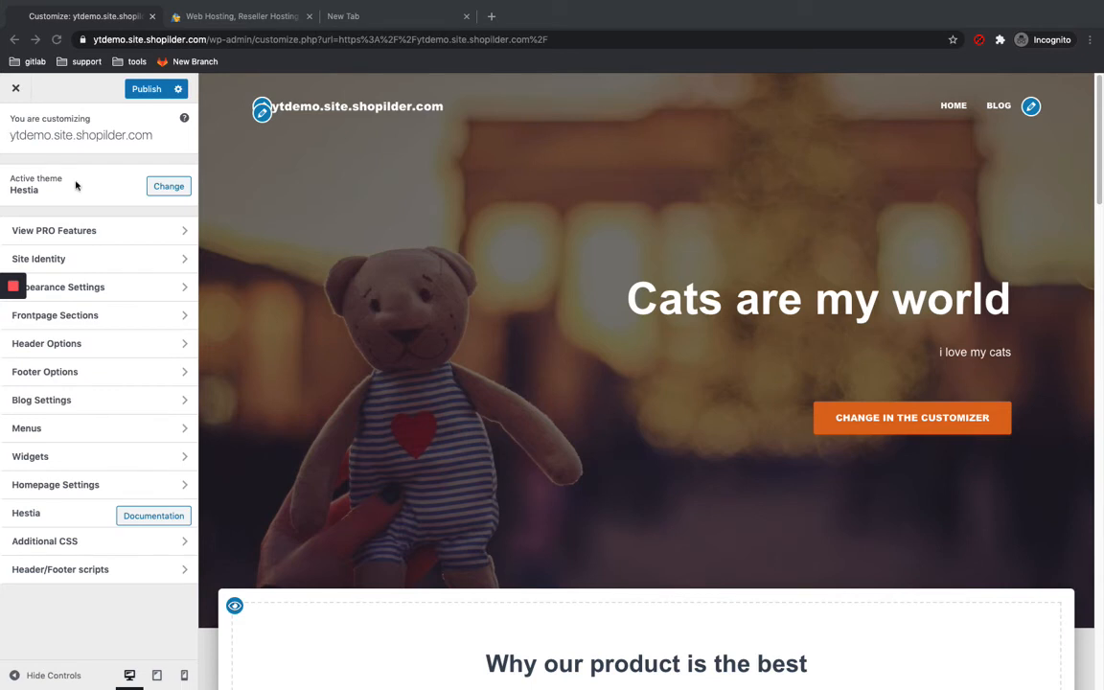
Step: Set the accent color to #1b4dd6 in the Appearance Settings colors
click(85, 291)
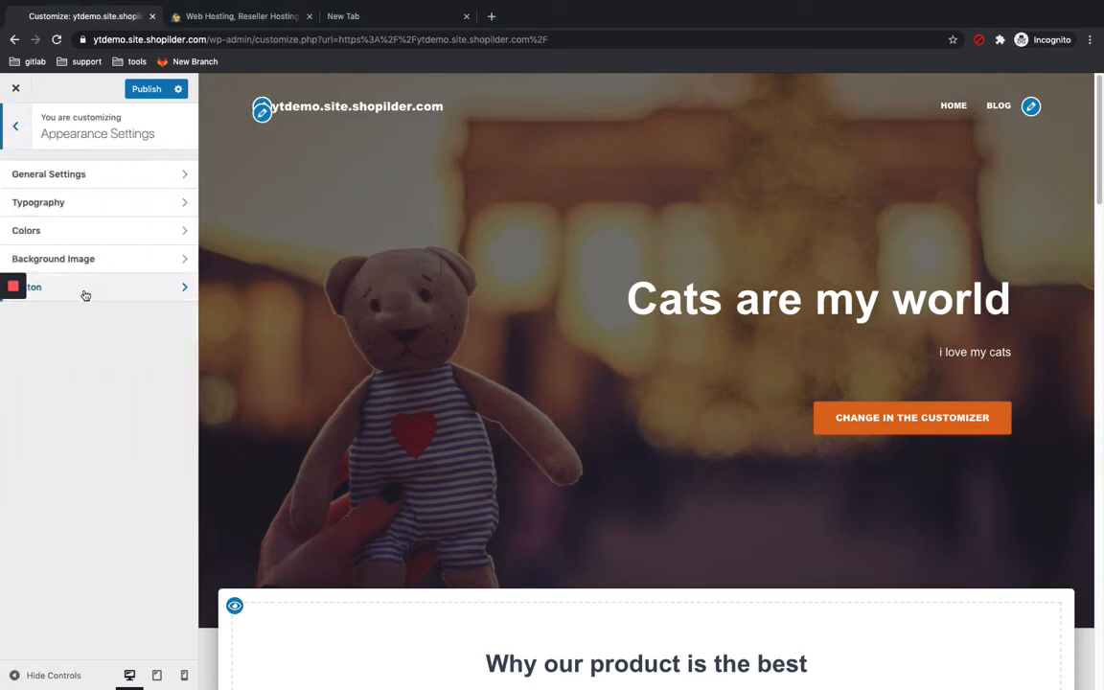
click(92, 234)
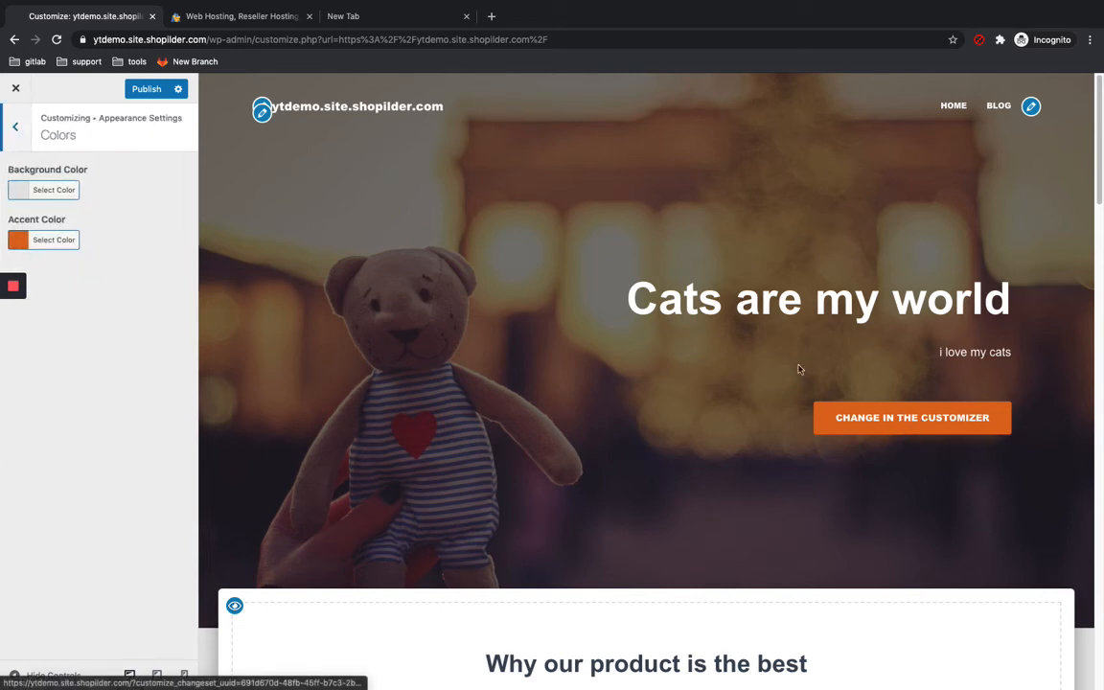
click(44, 239)
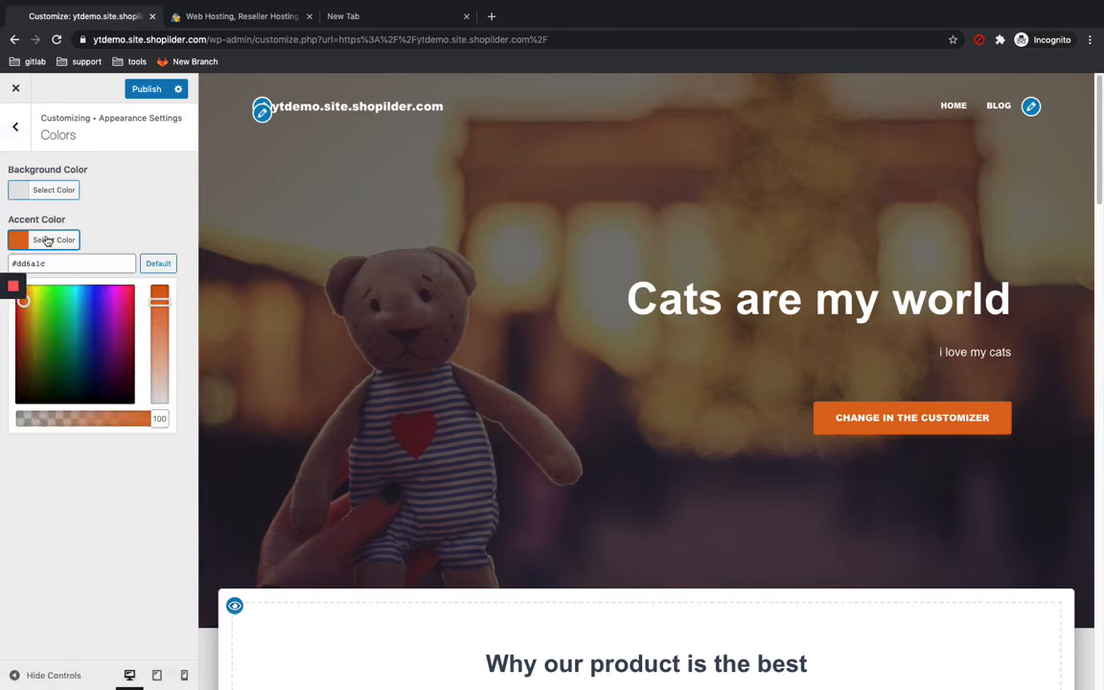
click(90, 305)
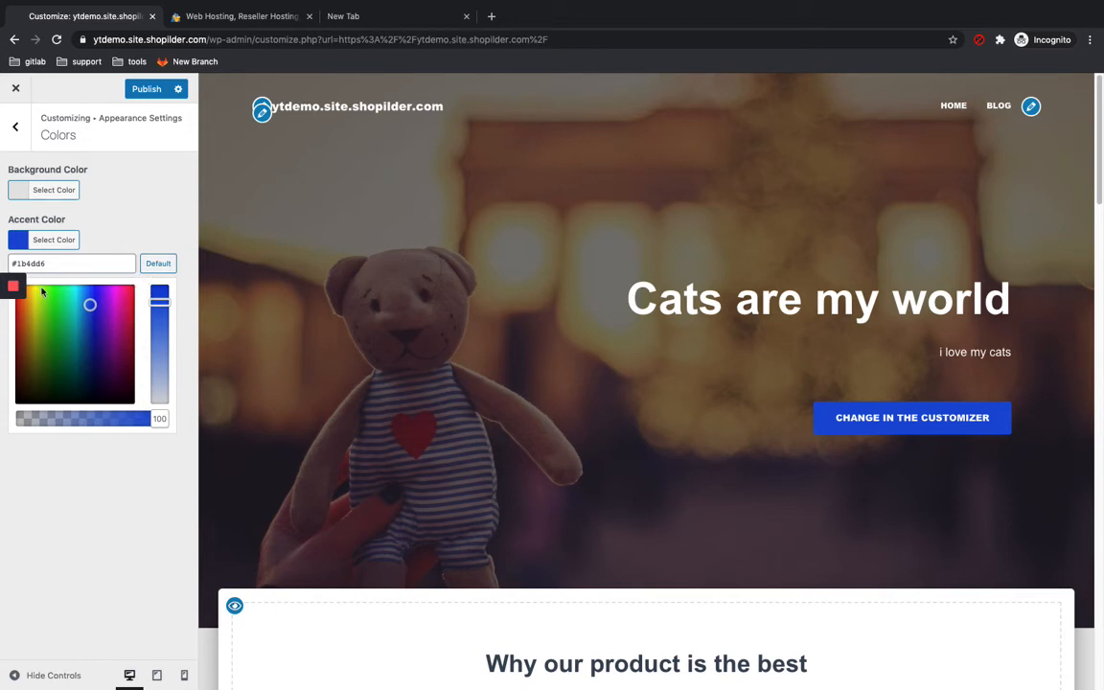
Step: Set the headings font family to Comic Sans MS, cursive in Typography
mouse_move(9, 307)
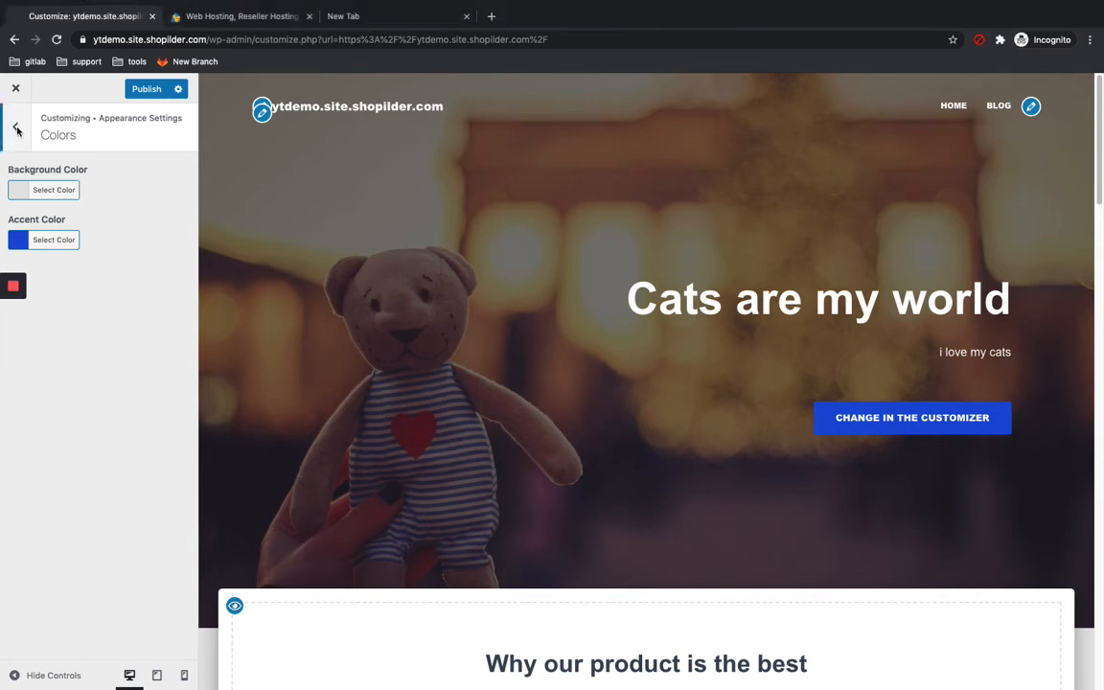
click(16, 128)
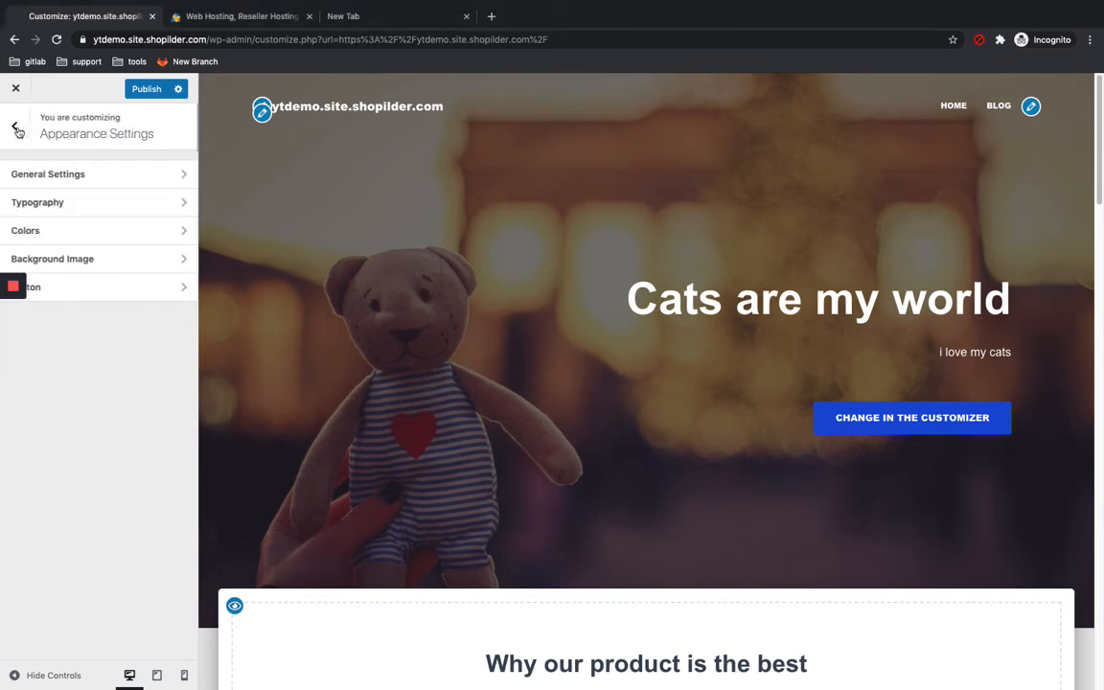
click(51, 203)
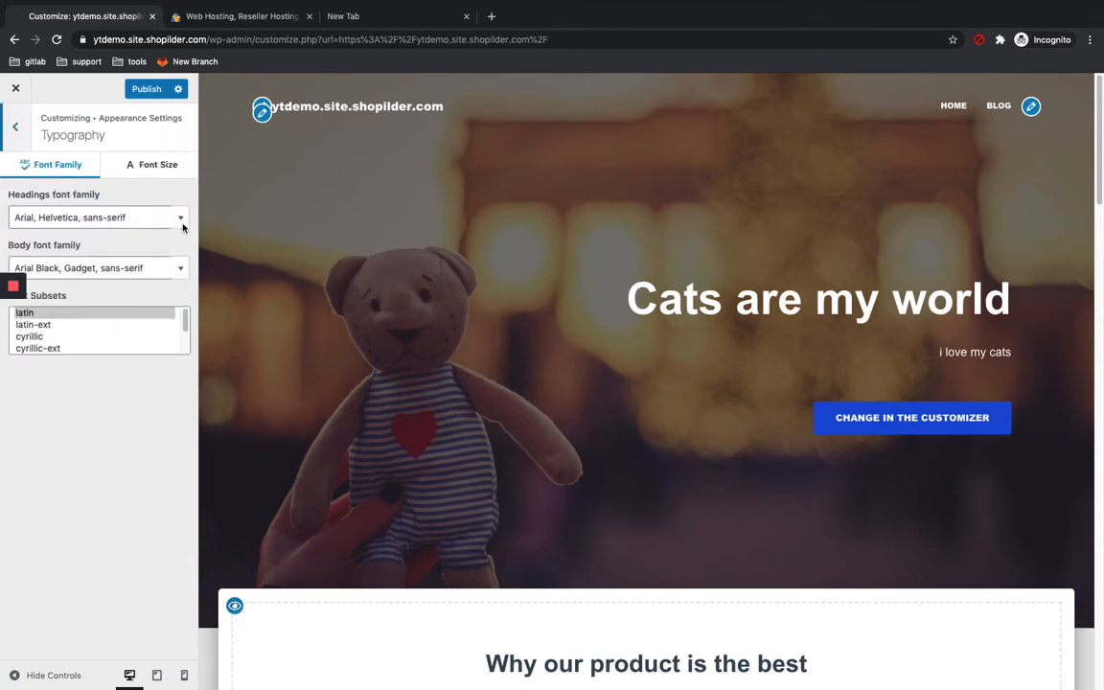
click(182, 221)
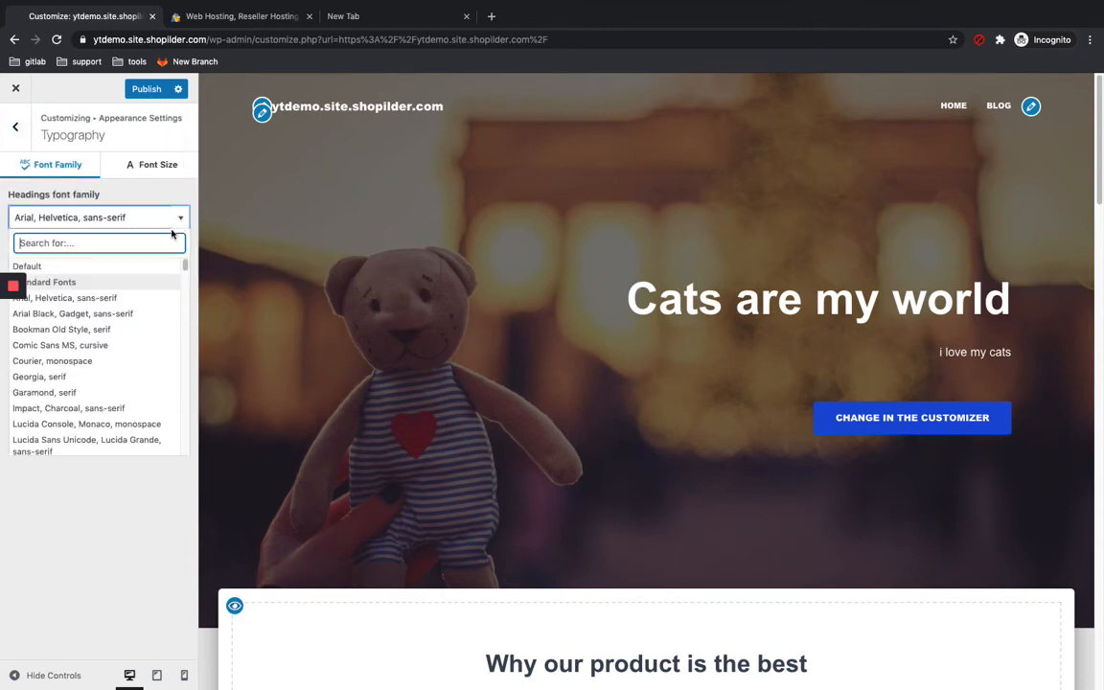
click(122, 345)
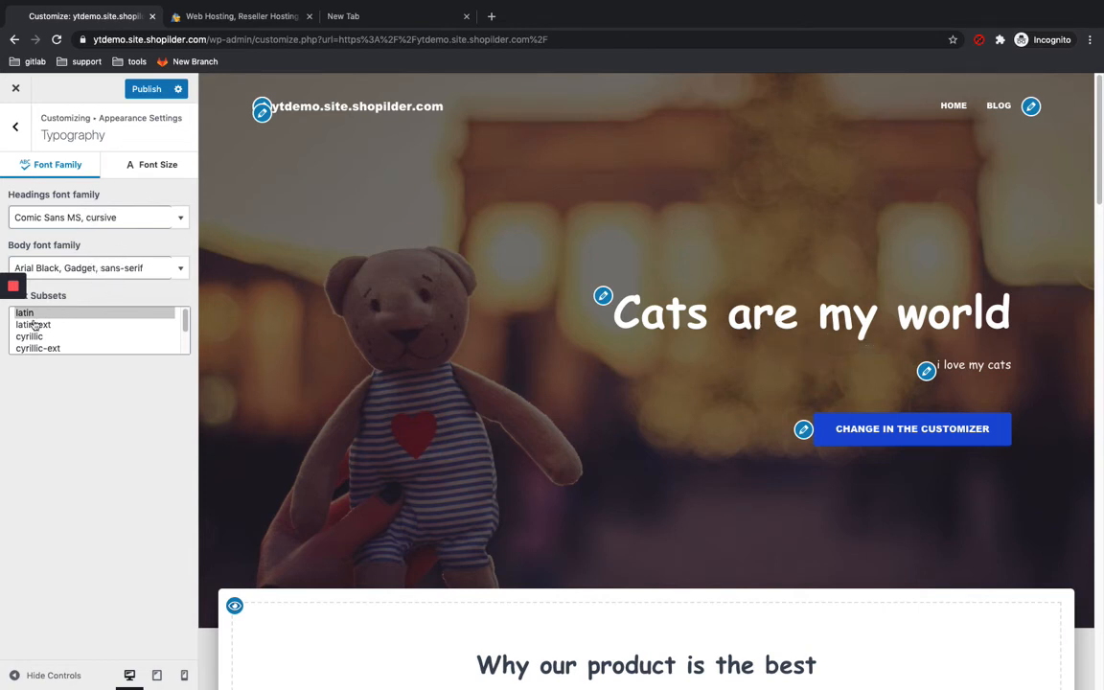
mouse_move(15, 337)
key(Escape)
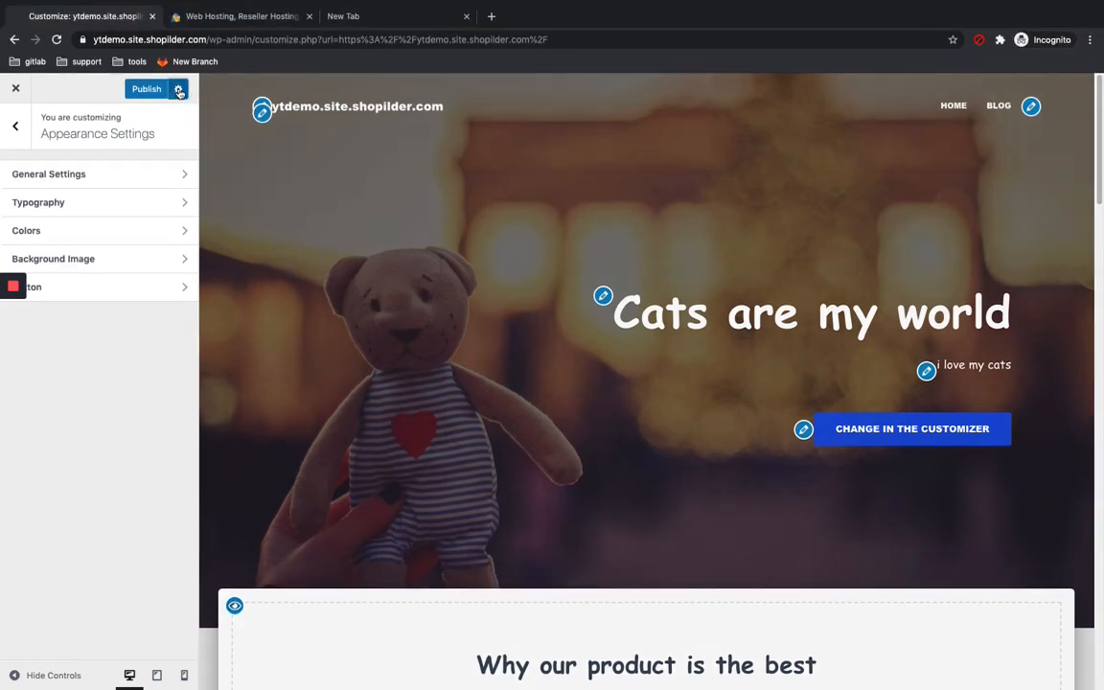
Step: Save the customizer changes as a draft instead of publishing
click(177, 89)
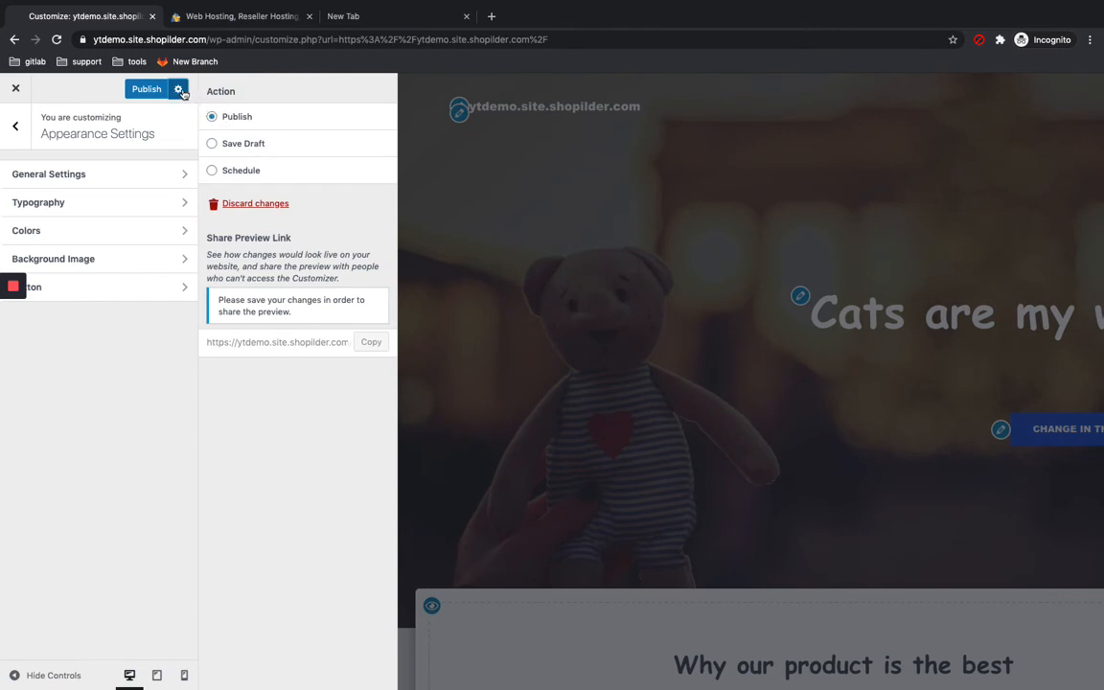
click(230, 144)
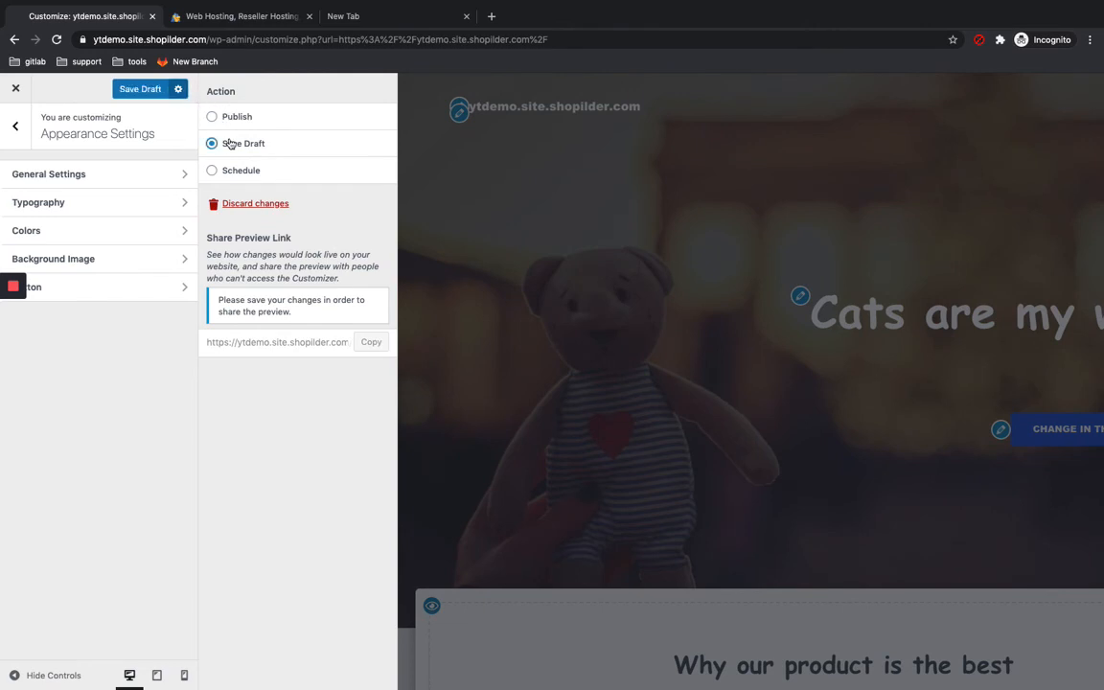
click(150, 91)
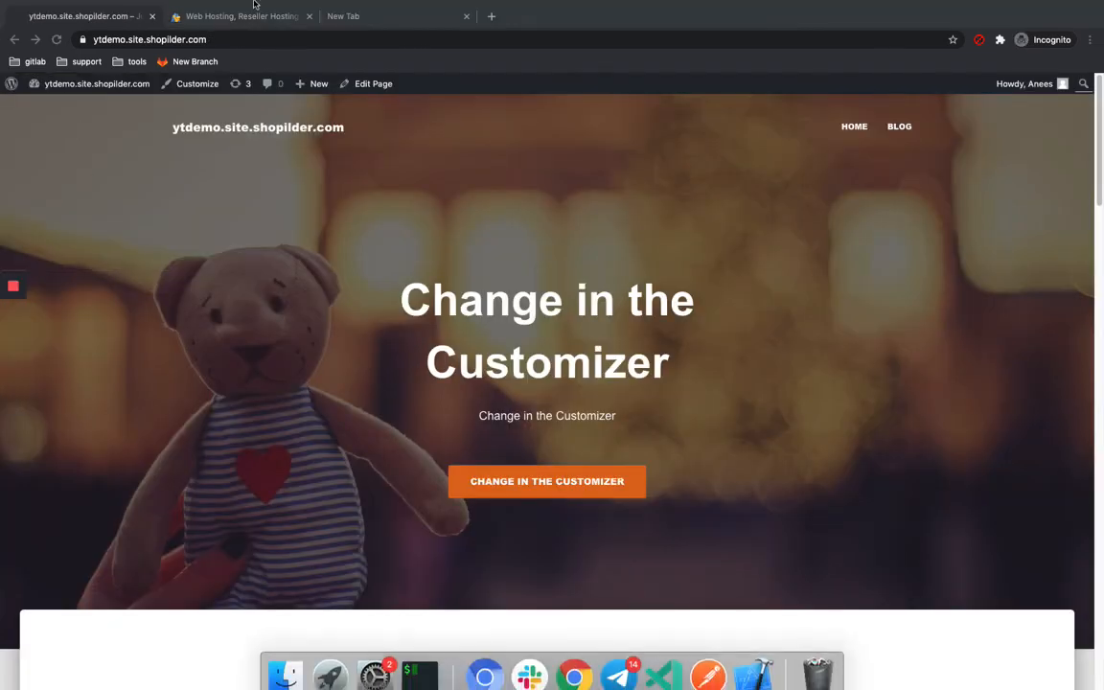
Step: Go to the dashboard and create a new page titled MY cats
click(92, 86)
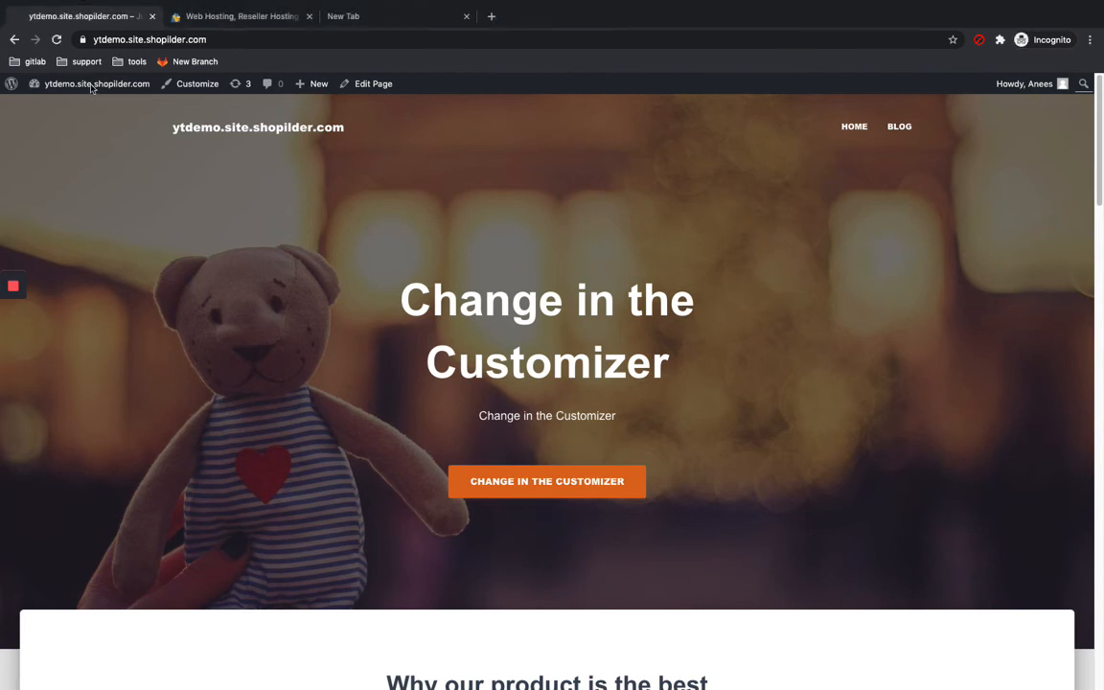
mouse_move(92, 86)
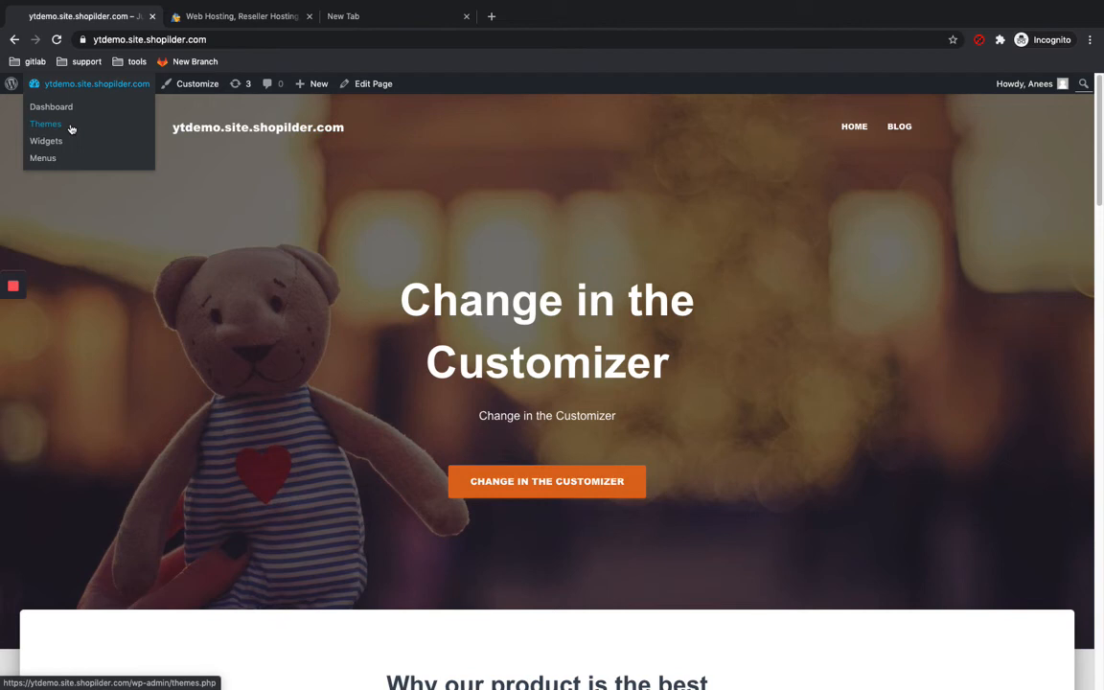
click(59, 110)
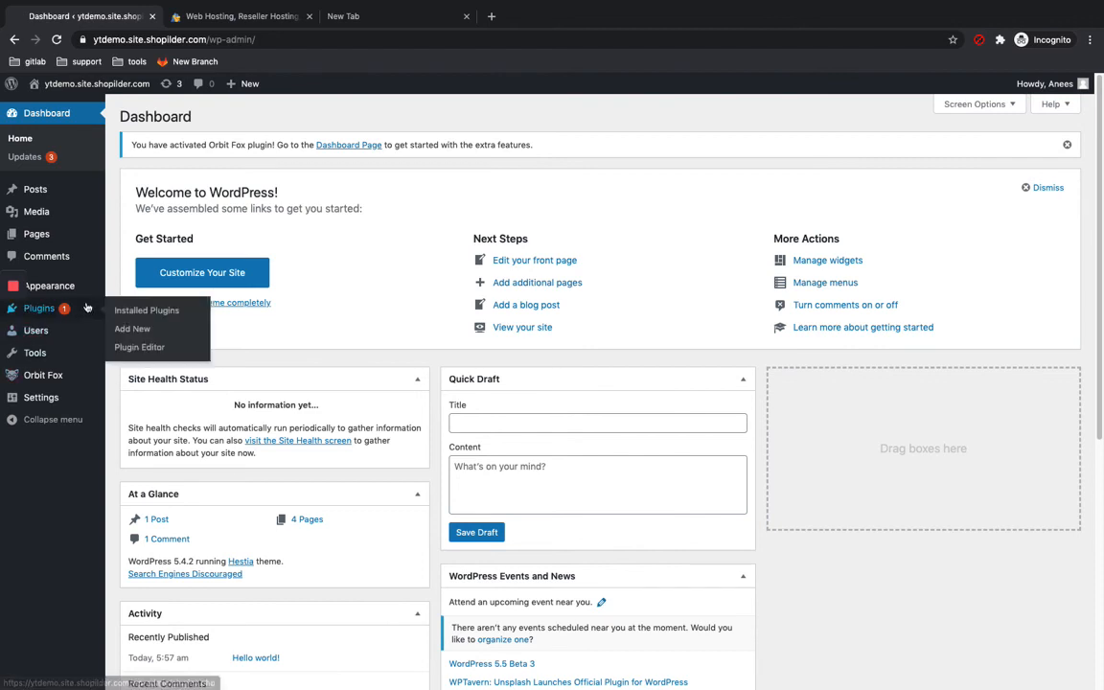
click(35, 234)
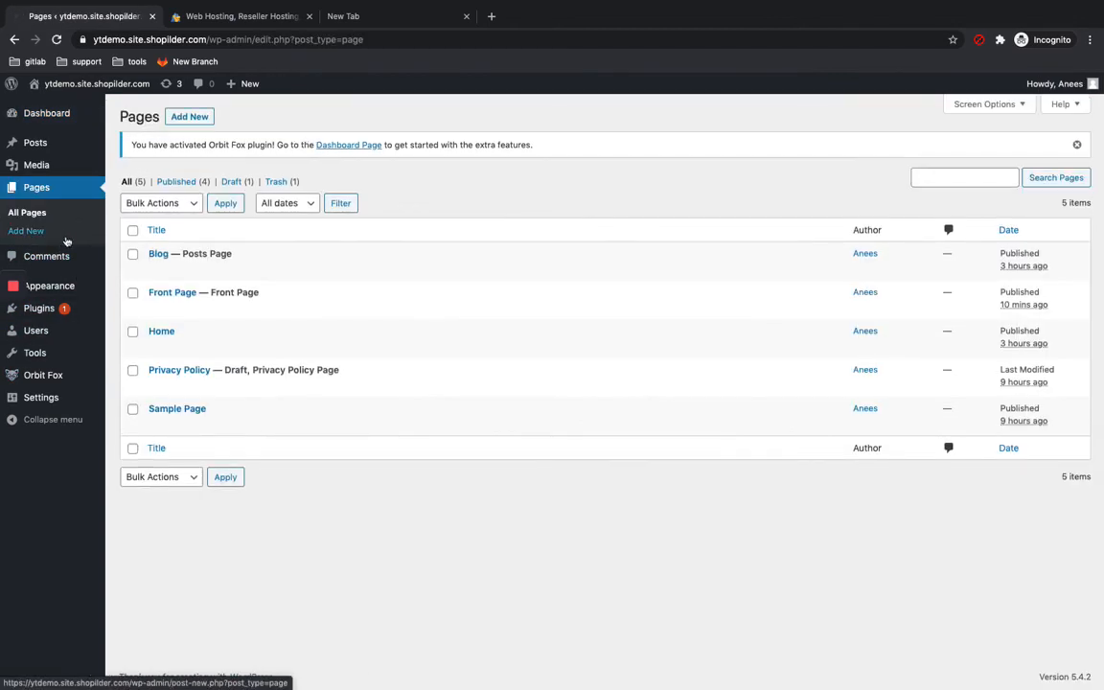
click(196, 116)
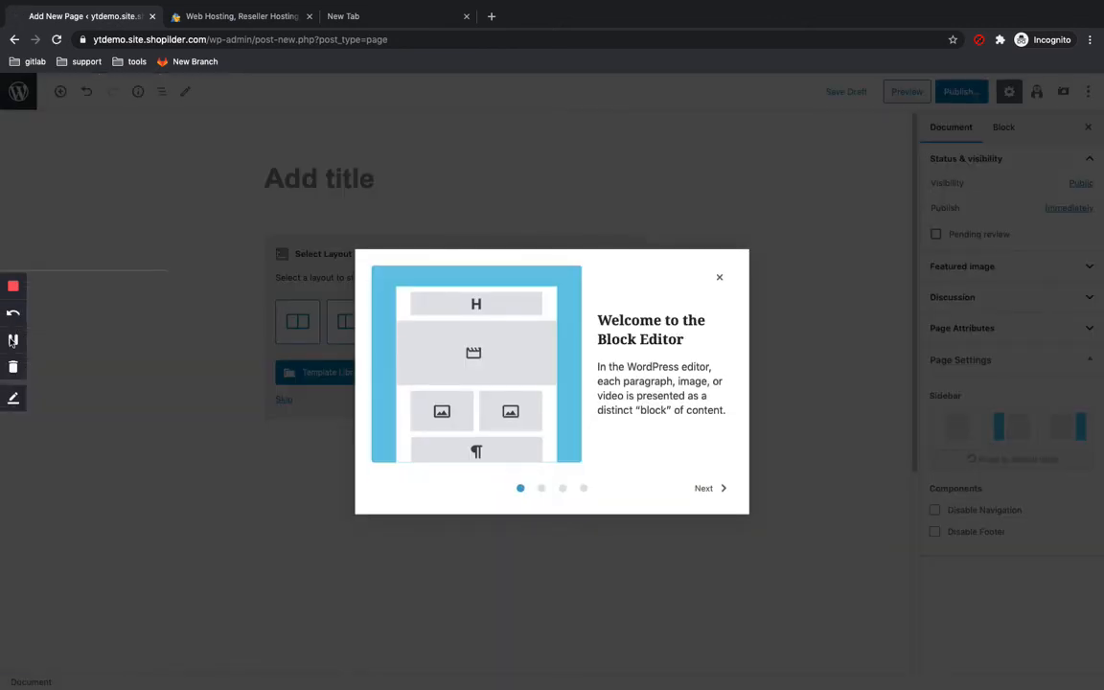
click(12, 341)
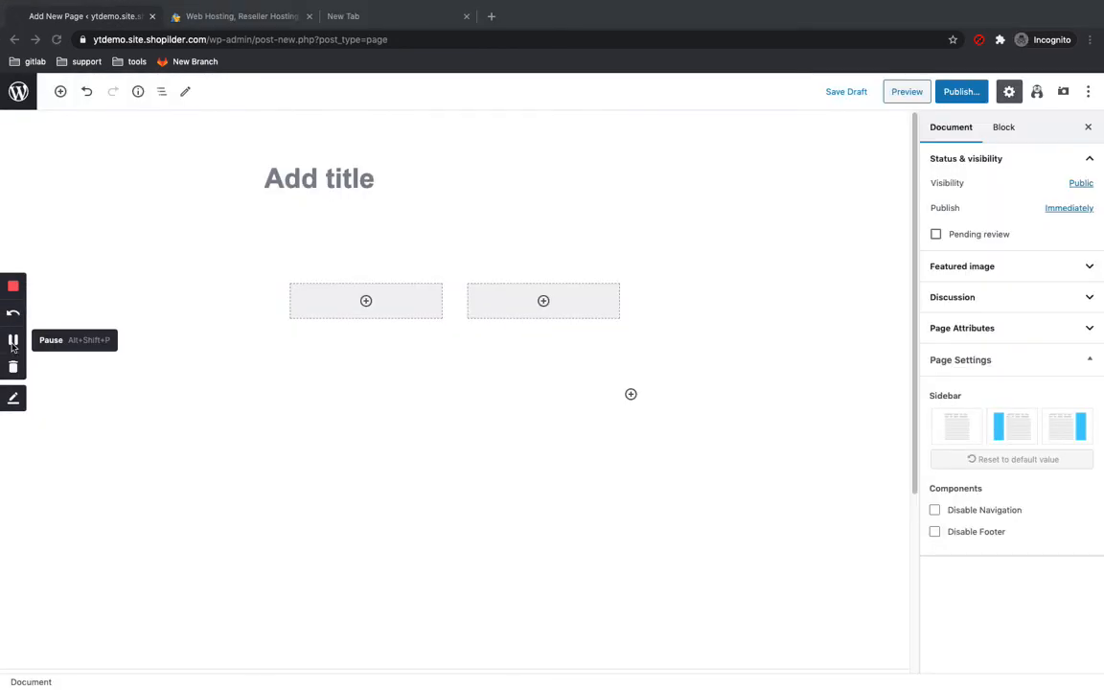
click(326, 178)
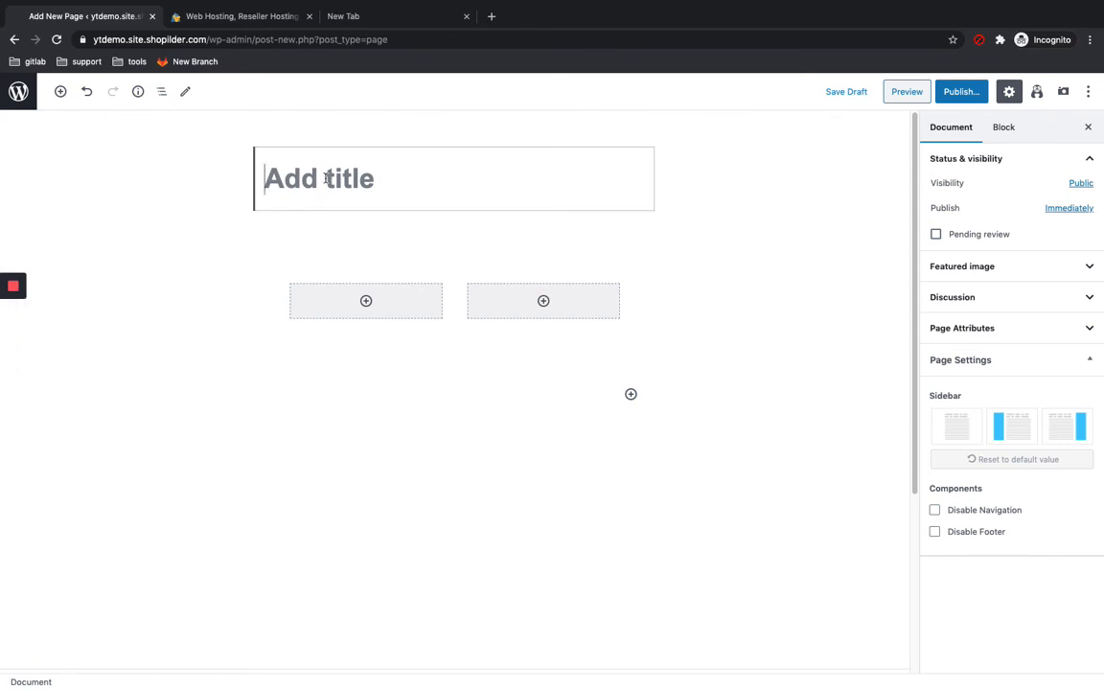
text(MY )
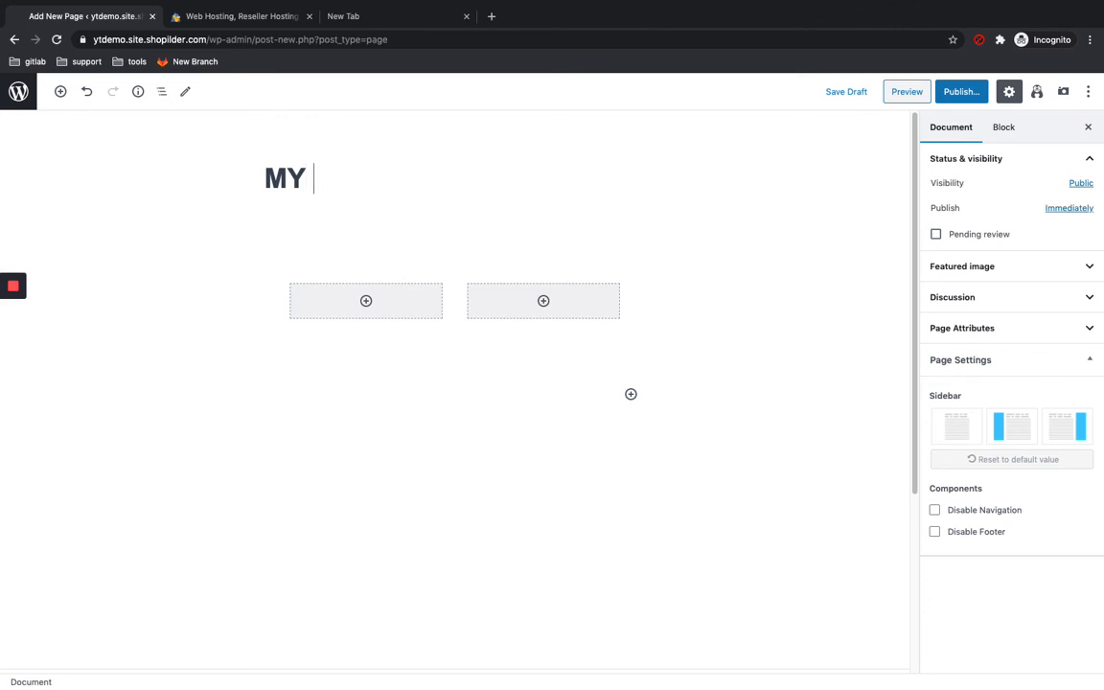
text(cats)
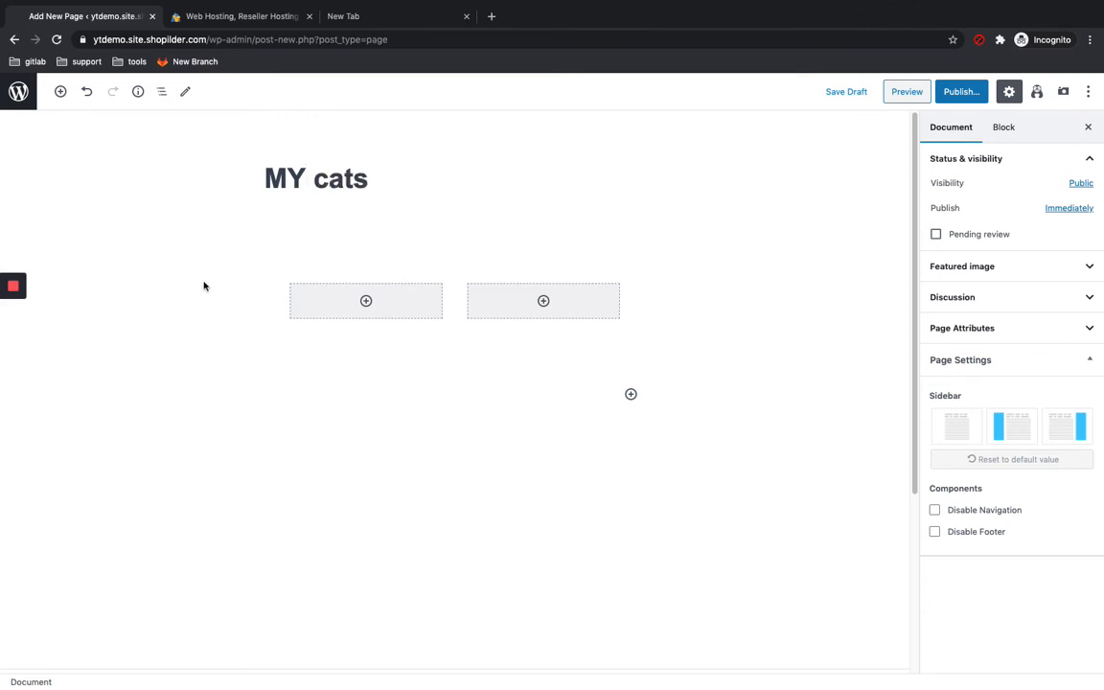
Step: Add a paragraph block with placeholder text in the page's first column
click(372, 304)
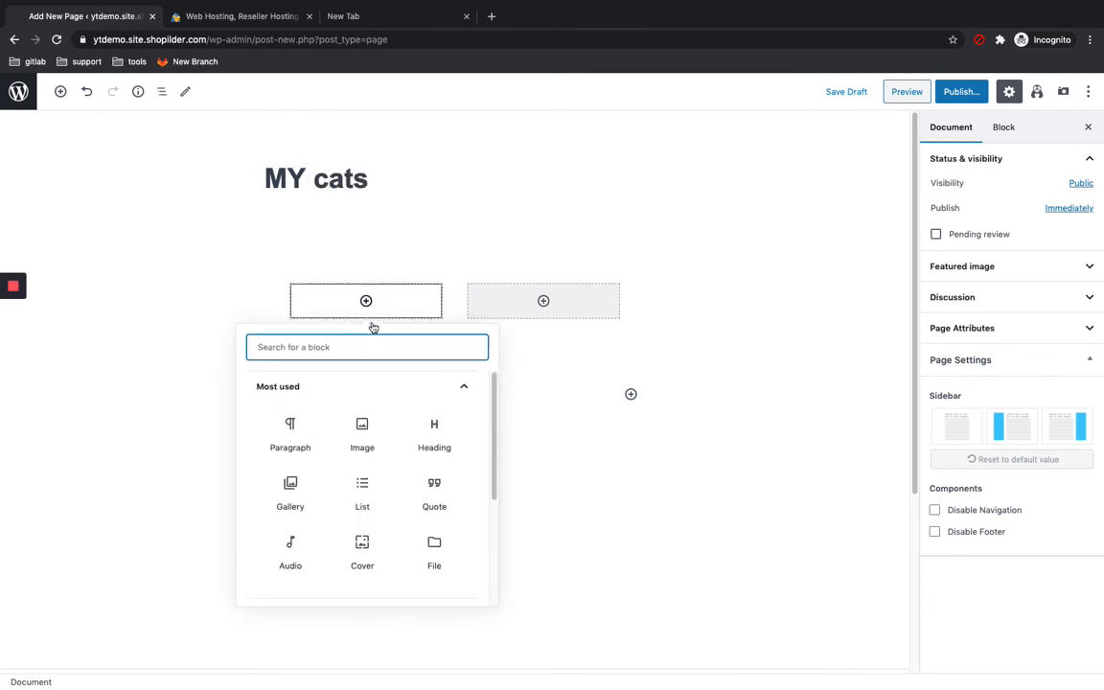
click(303, 428)
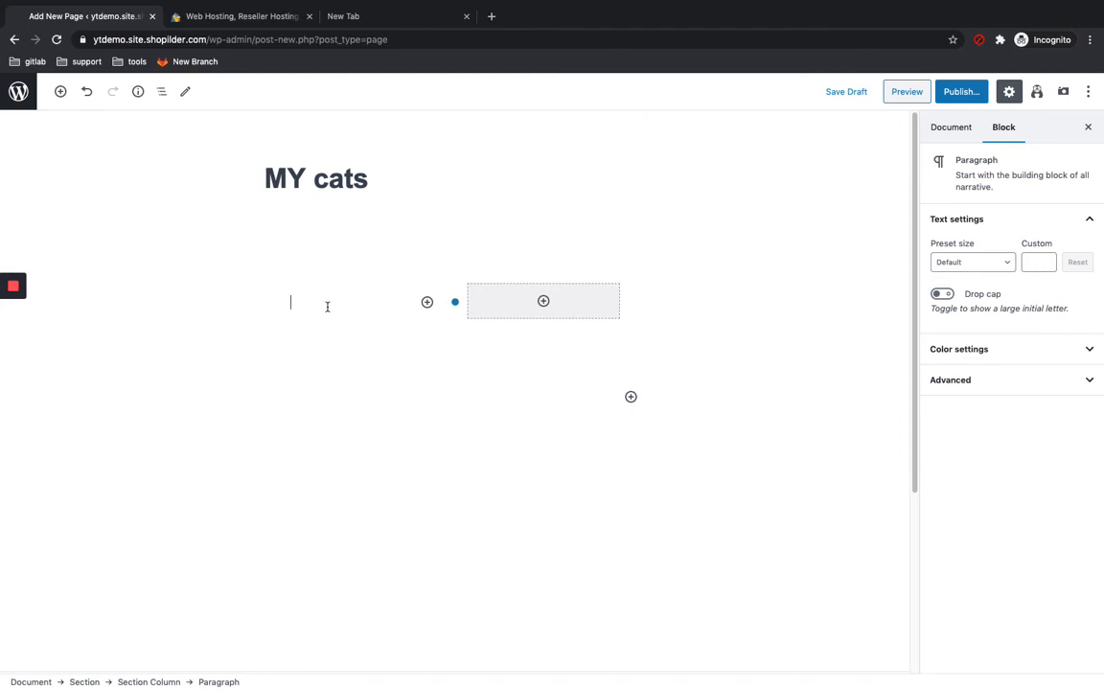
mouse_move(22, 352)
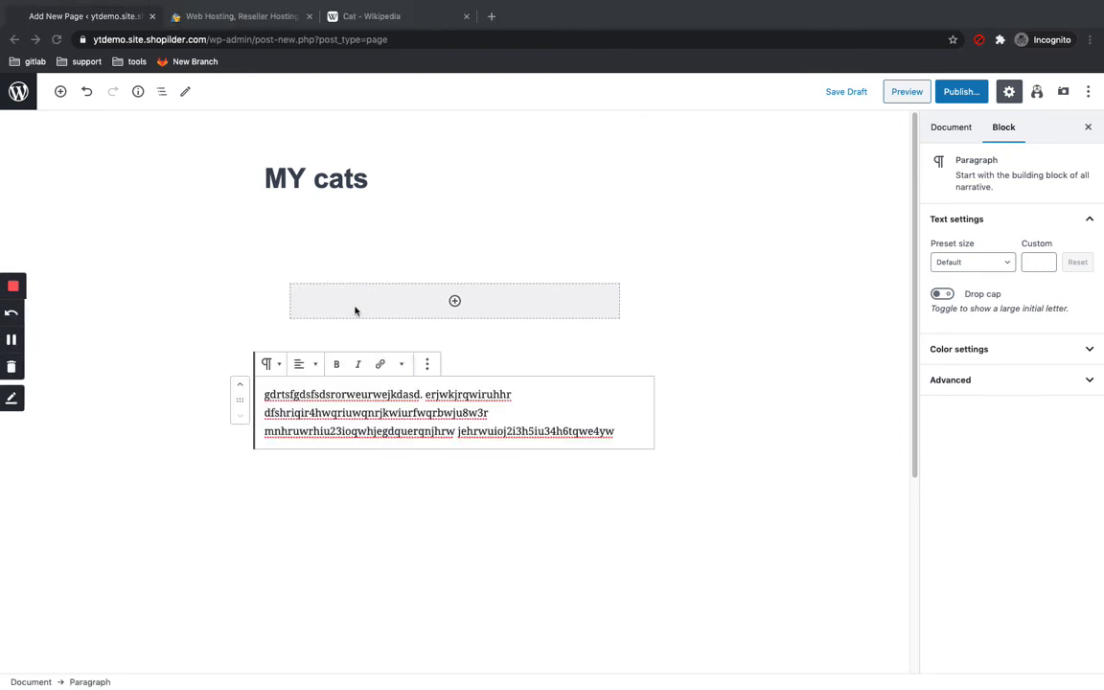
Step: Preview the MY CATS page and publish it
click(907, 92)
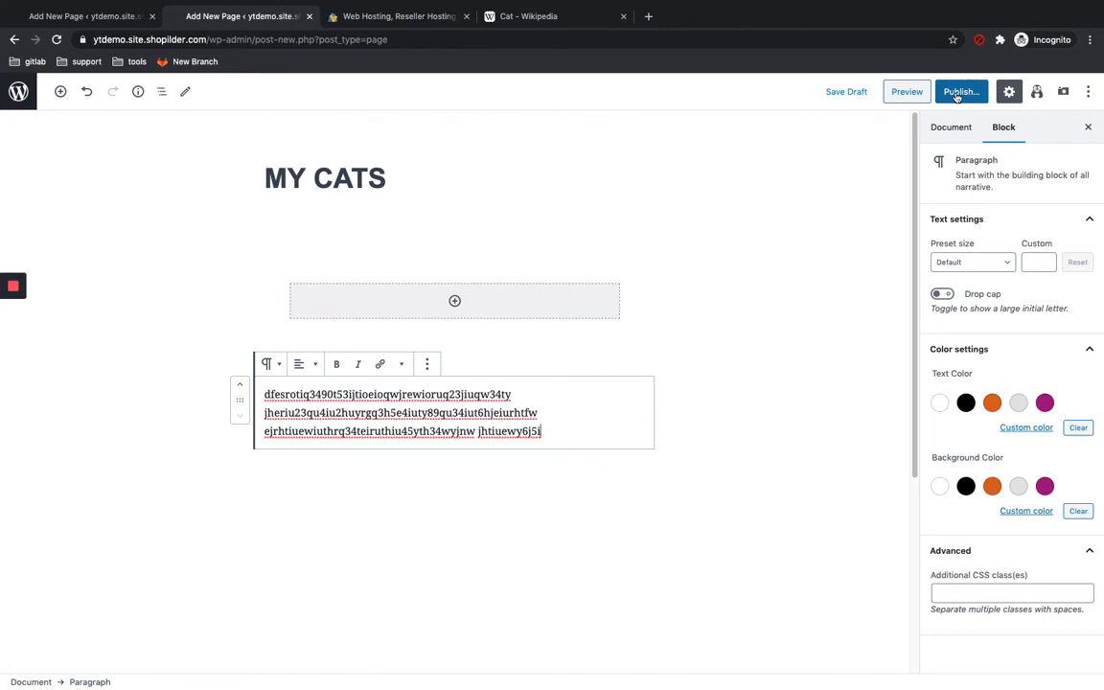
click(957, 96)
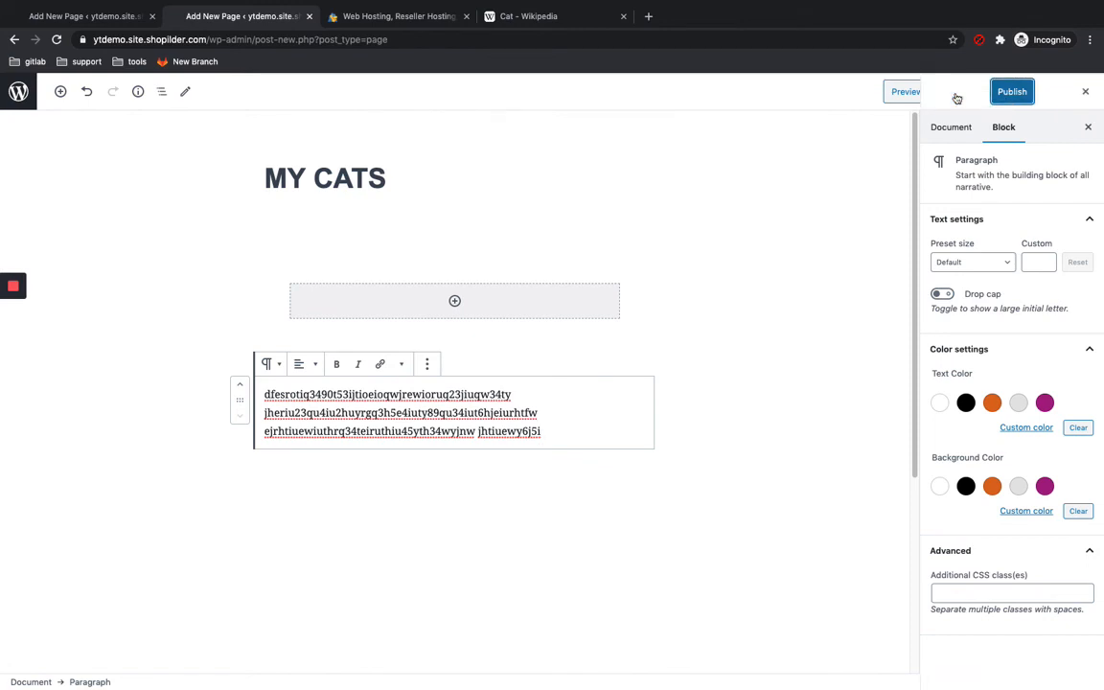
click(1010, 91)
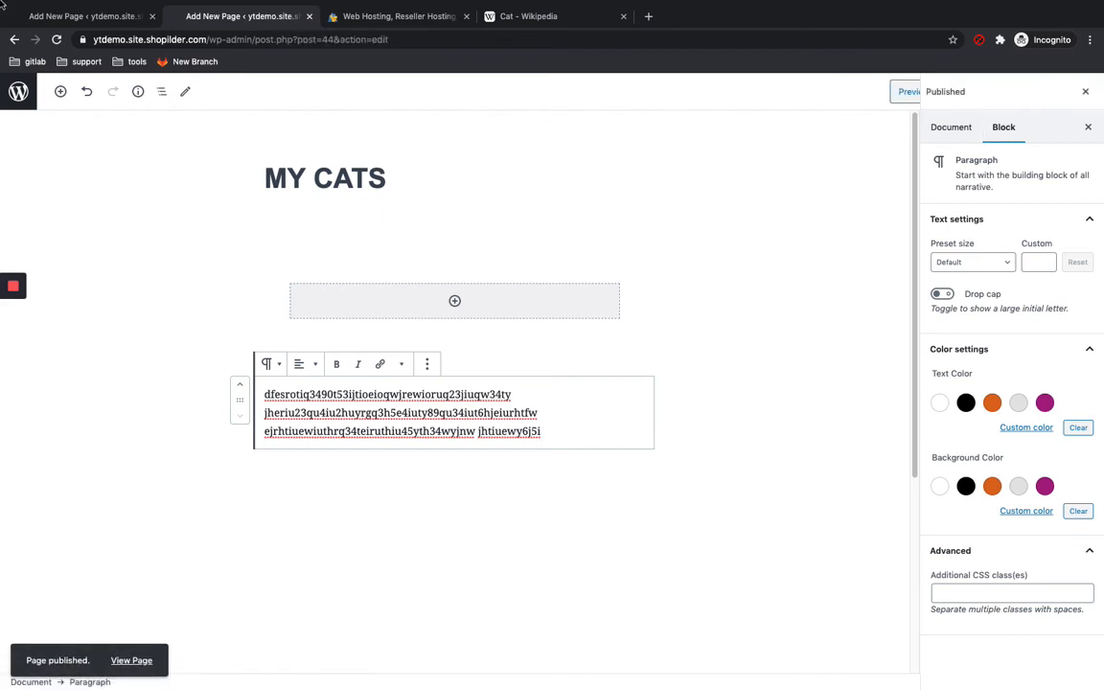
Step: Undo two edits in the page and leave the editor without saving
click(87, 92)
click(87, 92)
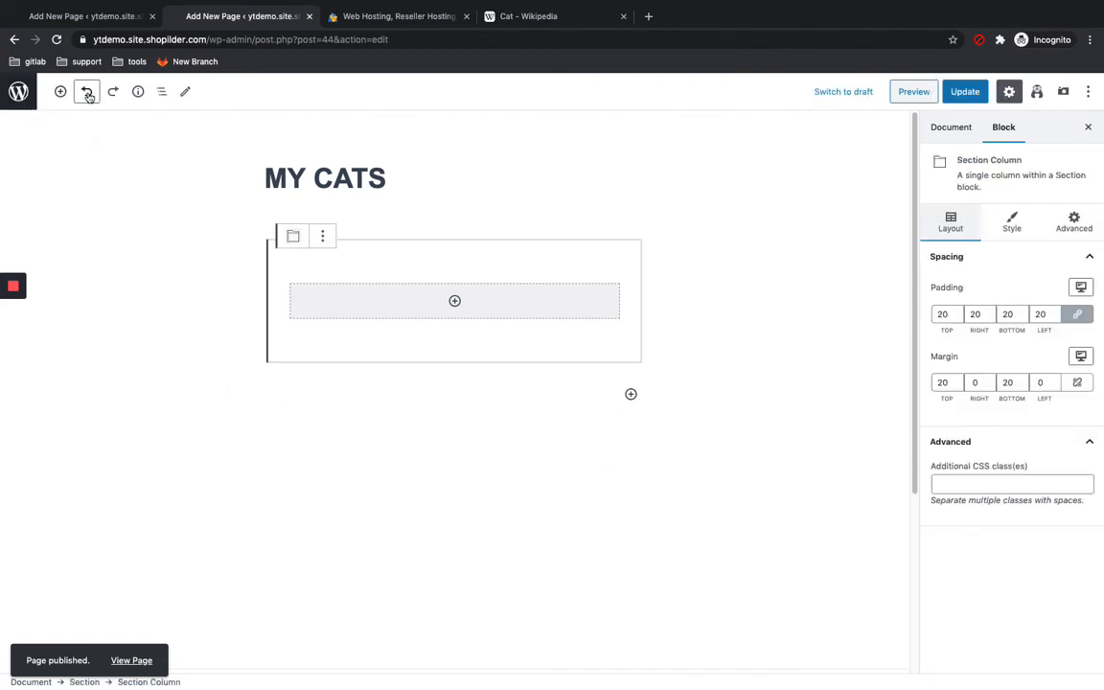
click(15, 41)
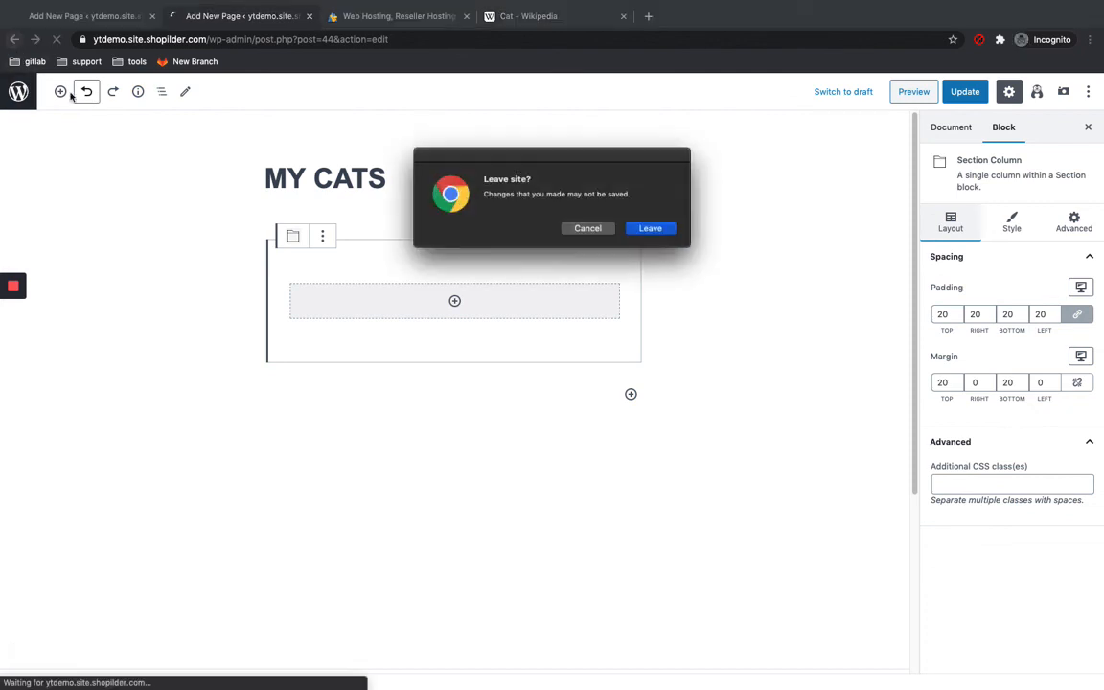
click(648, 228)
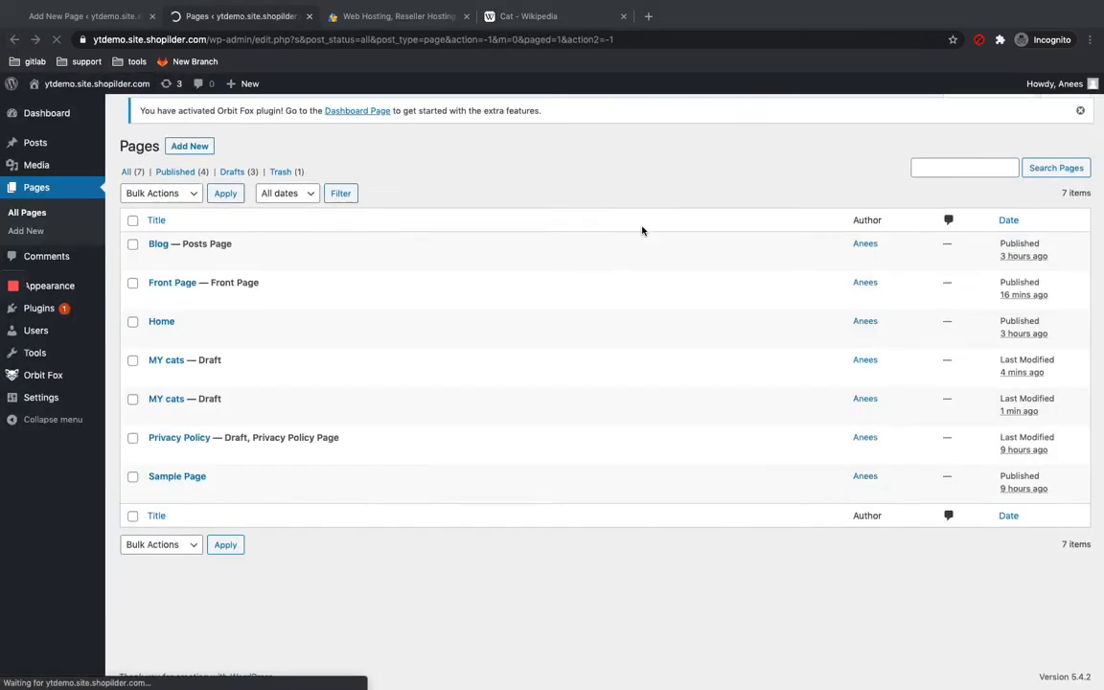
Step: Open the customizer and add the MY CATS page to the Primary Menu
click(88, 84)
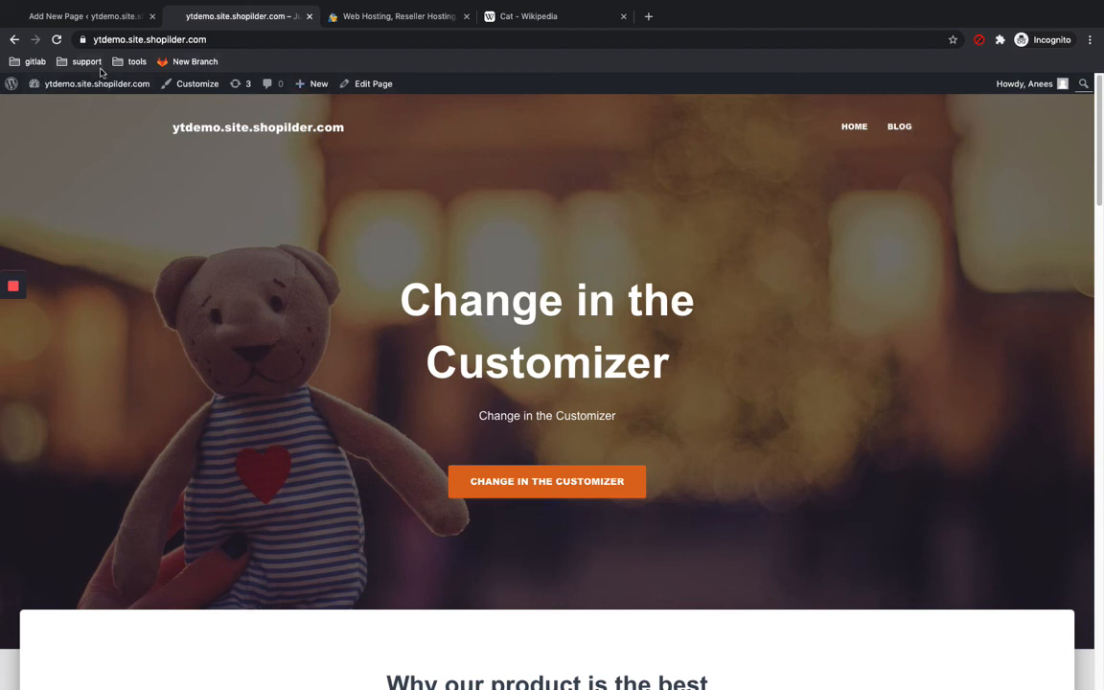
mouse_move(13, 345)
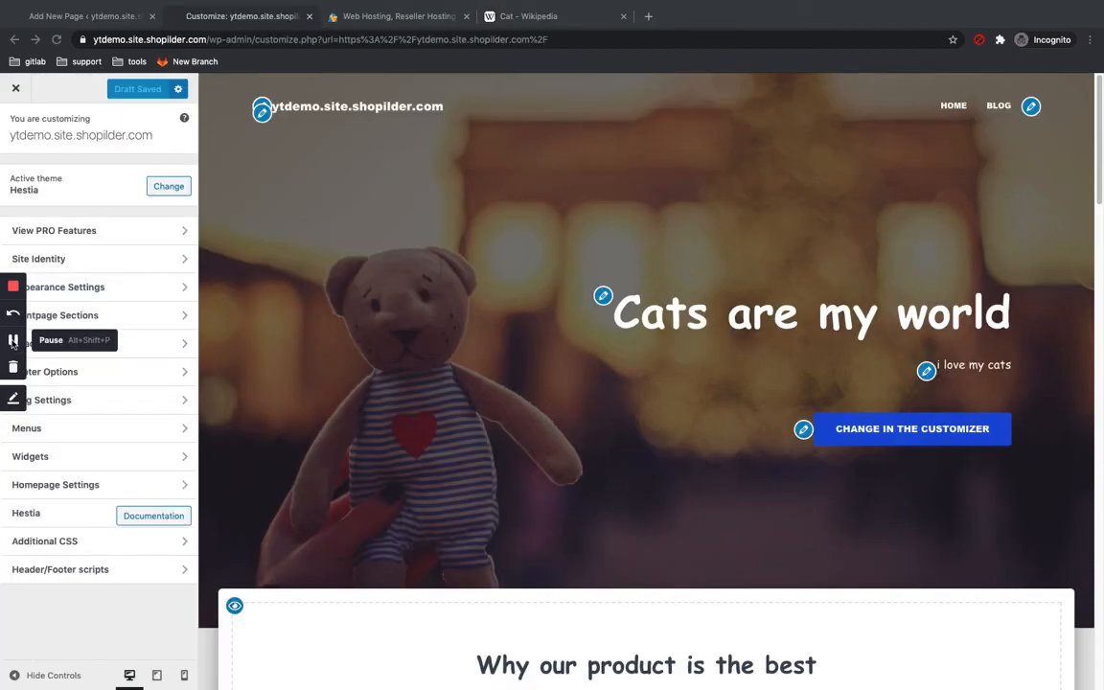
click(1031, 107)
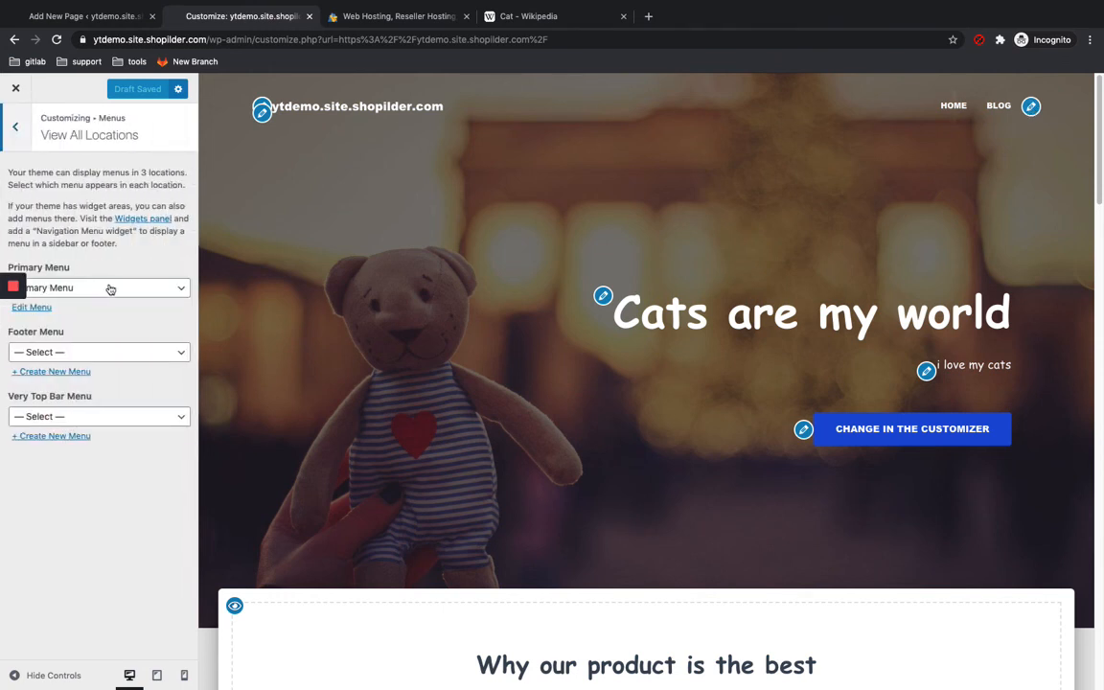
click(32, 308)
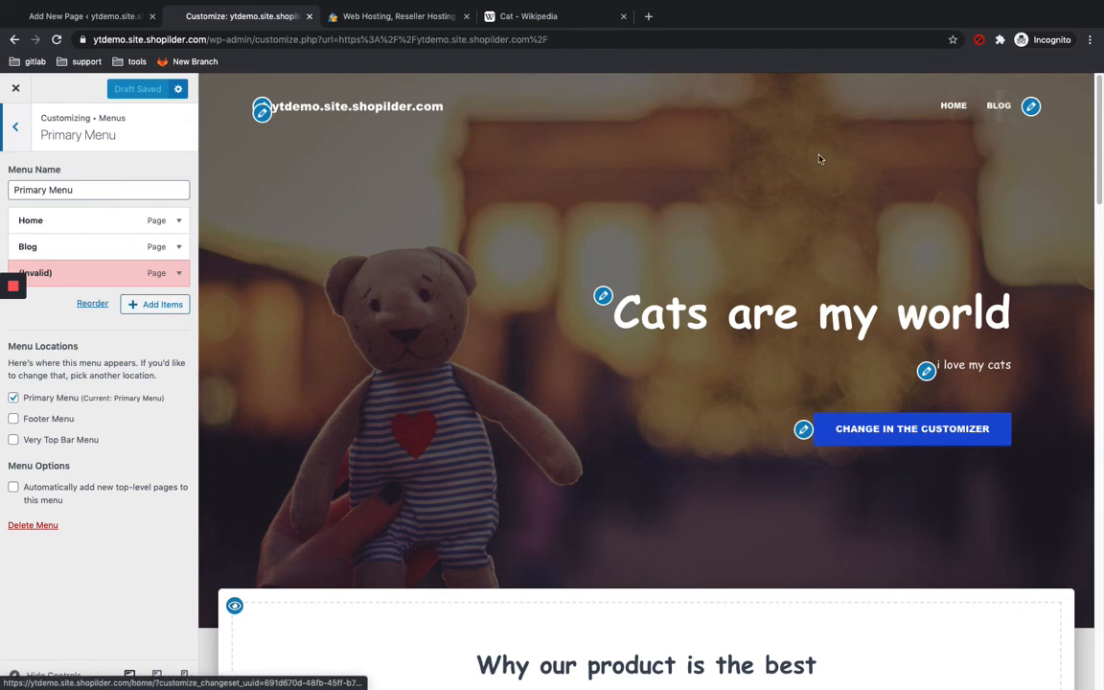
click(161, 305)
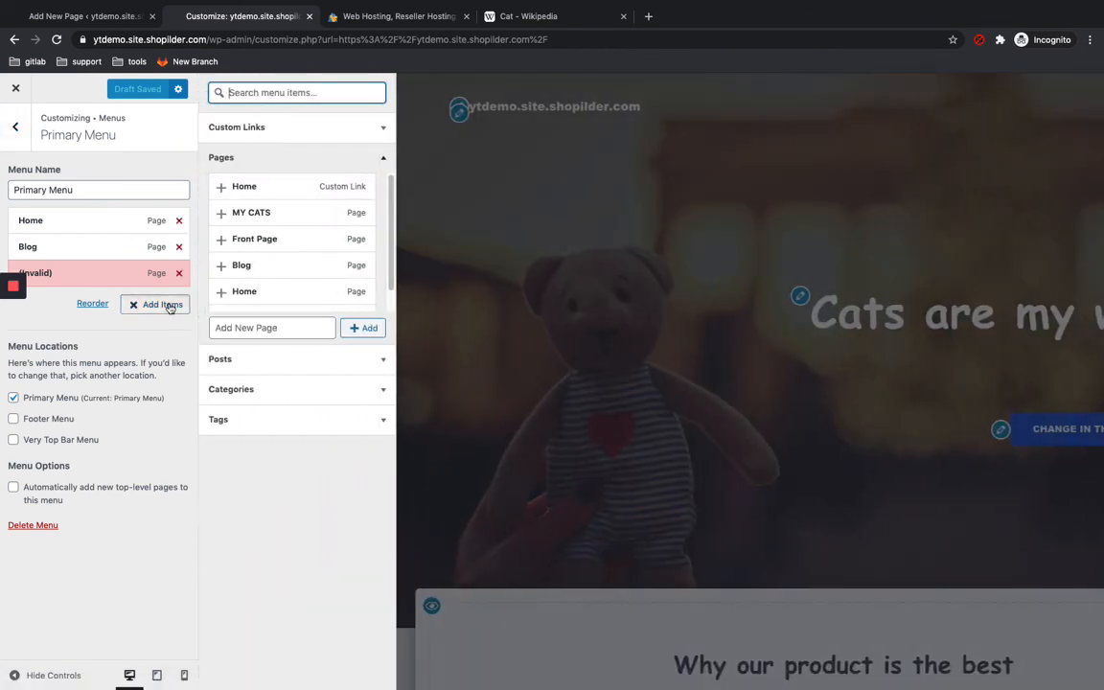
click(284, 218)
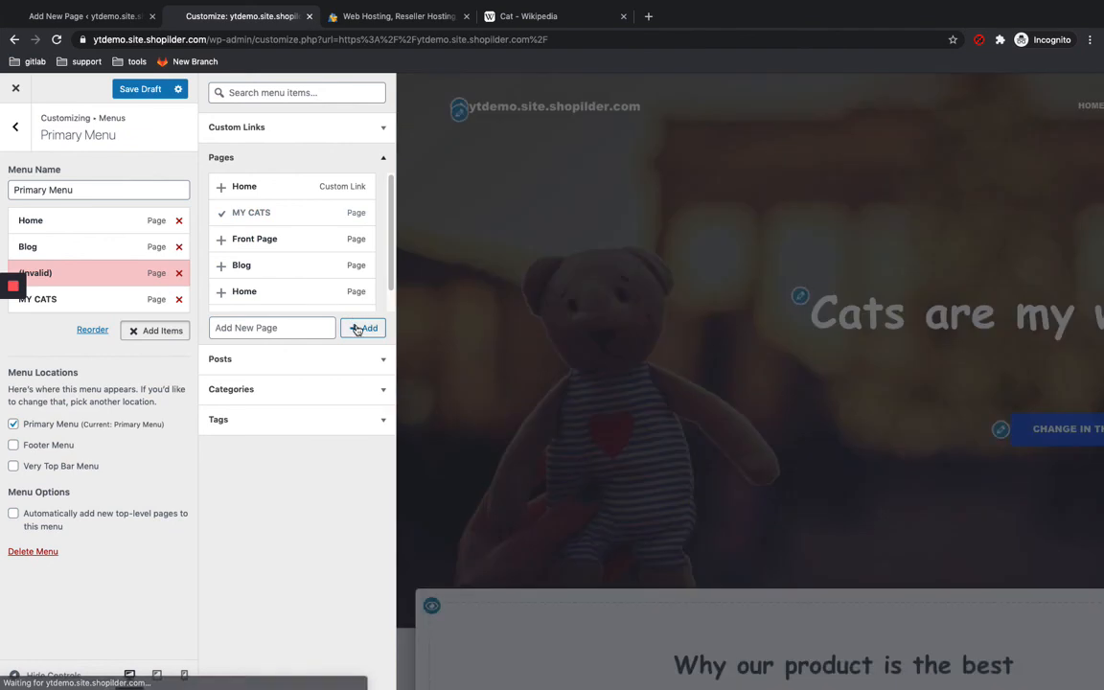
click(356, 328)
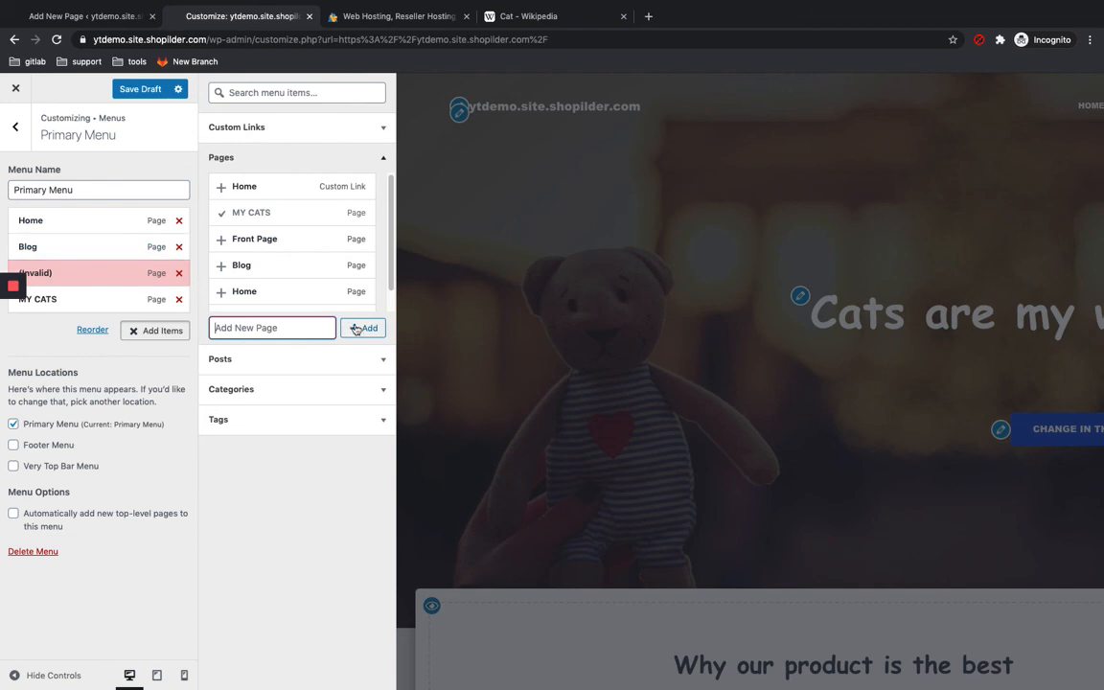
click(509, 226)
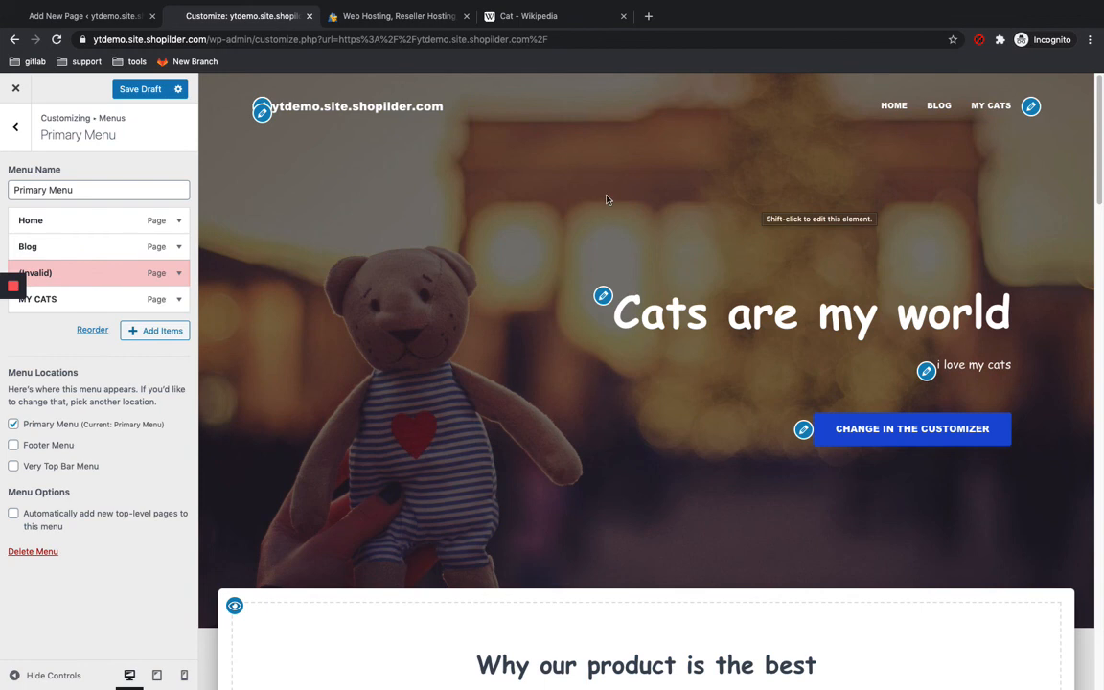
Step: Close the customizer and return to the site's front page
mouse_move(13, 343)
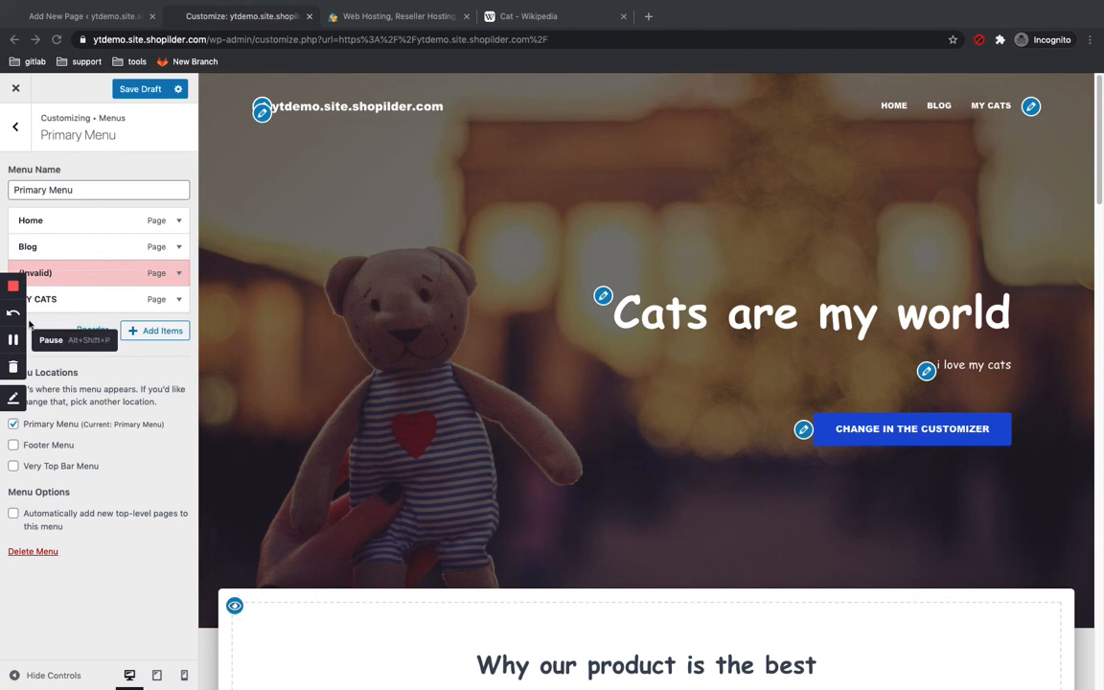
click(17, 89)
click(661, 124)
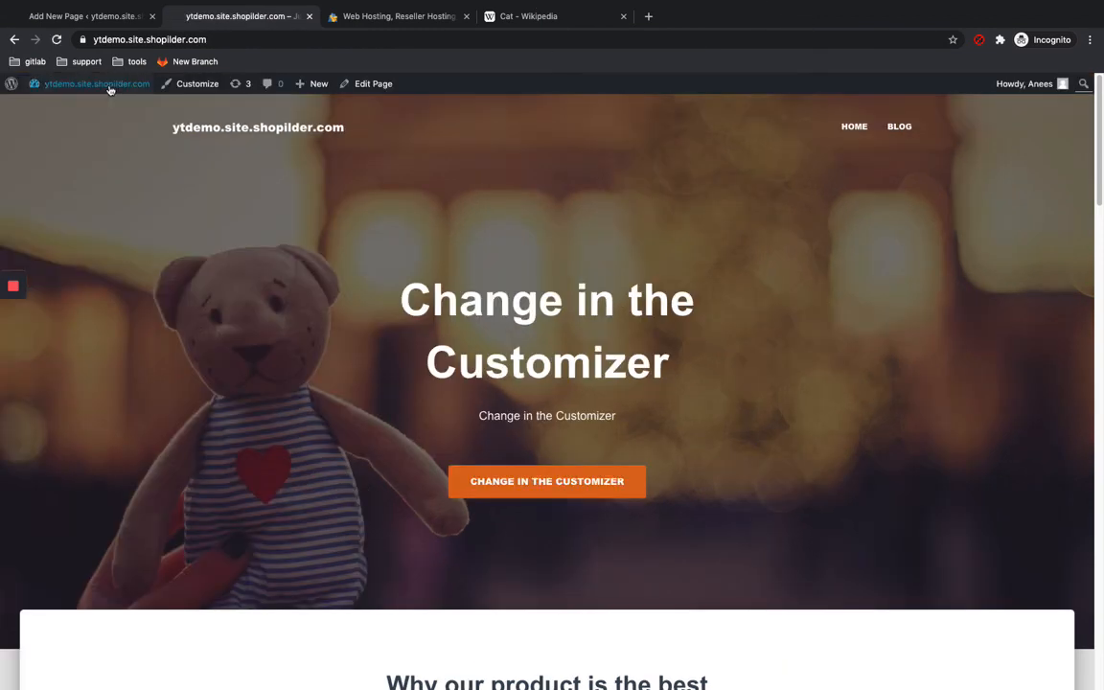
Step: Start a new post from the dashboard and add a new category named cats
click(43, 106)
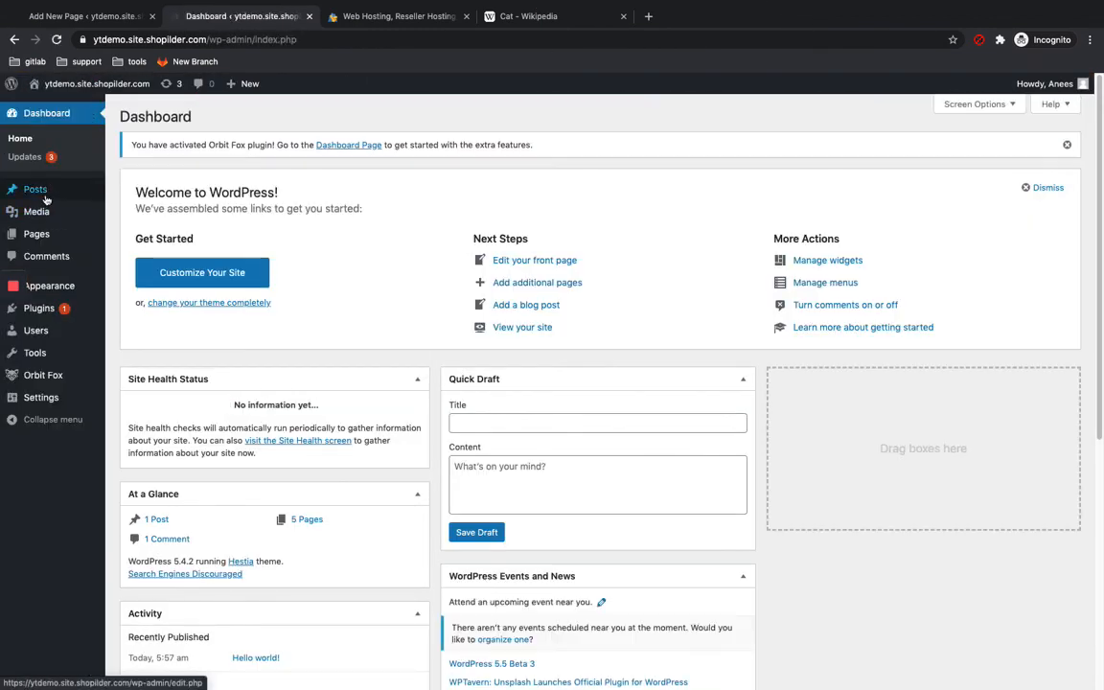
click(36, 188)
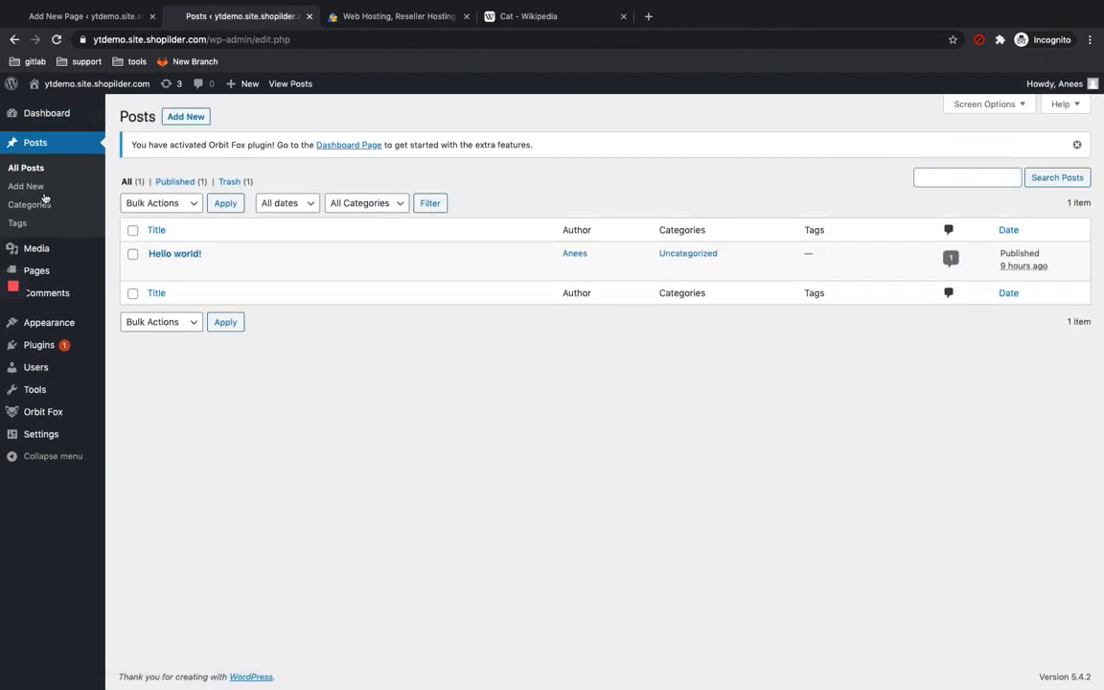
click(189, 120)
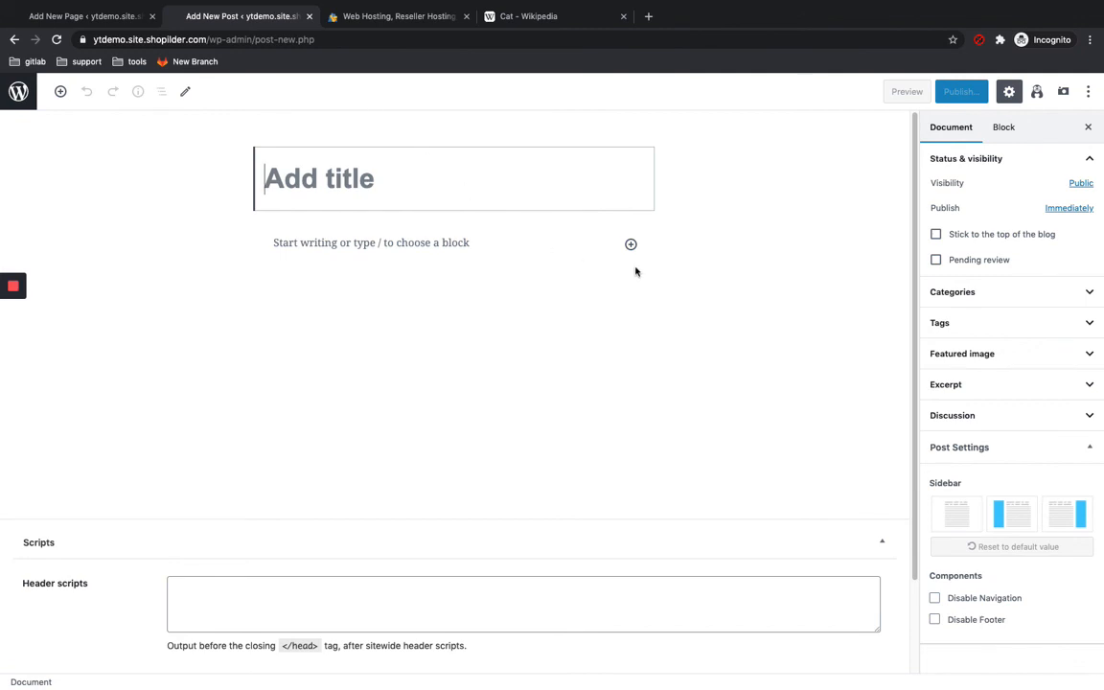
click(987, 300)
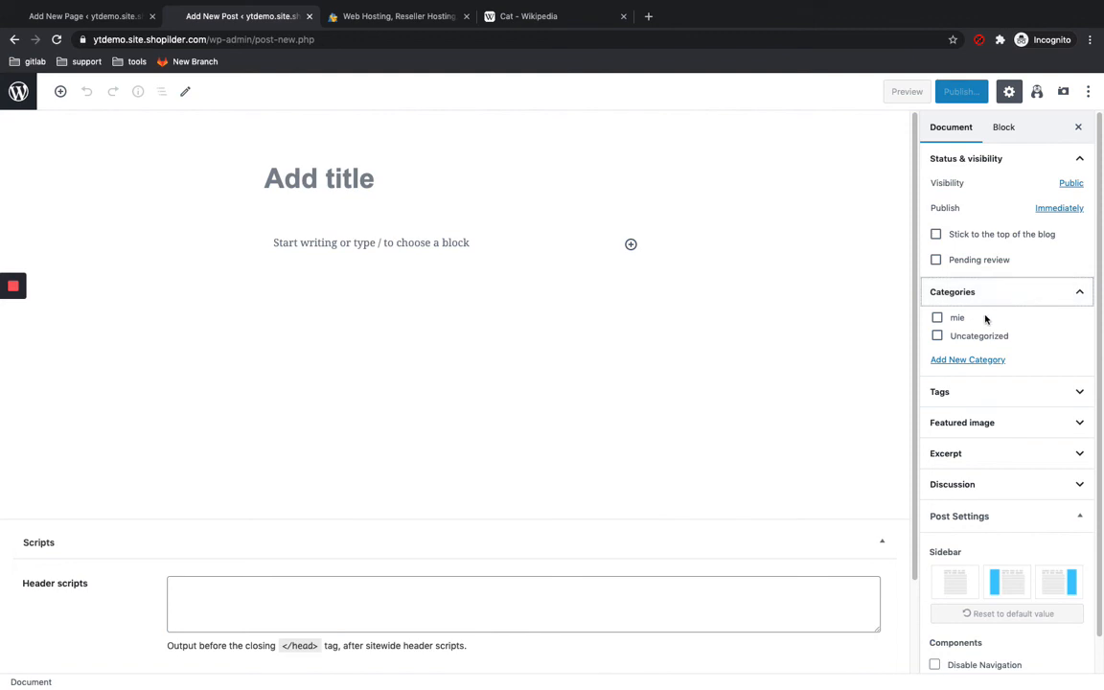
click(959, 360)
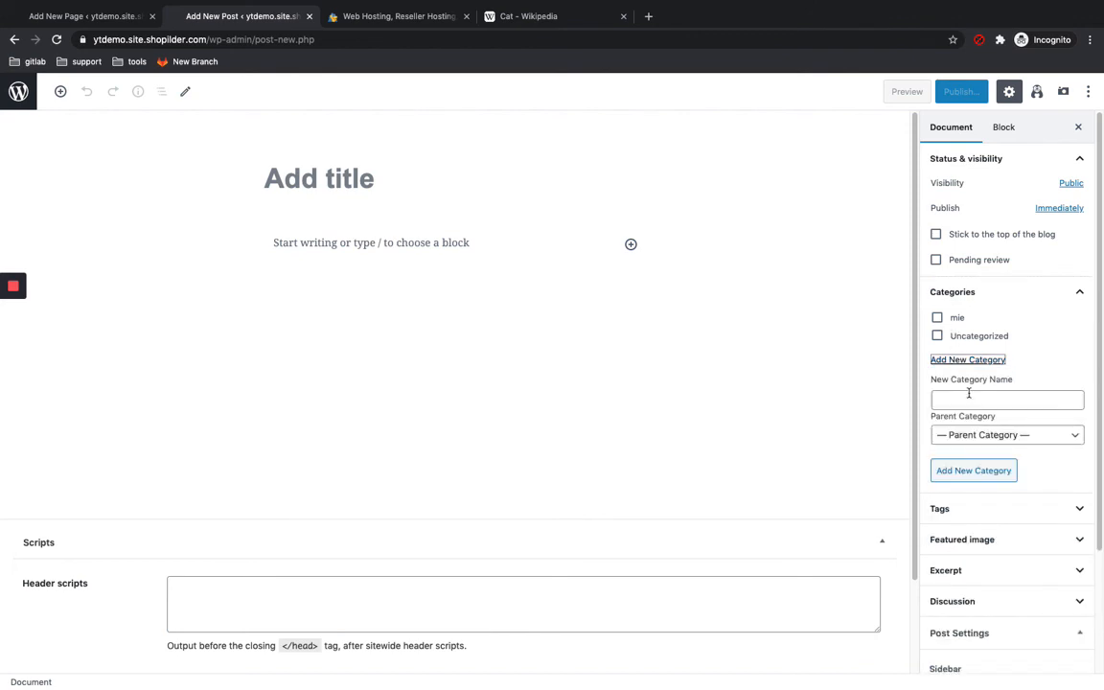
click(969, 394)
text(cats)
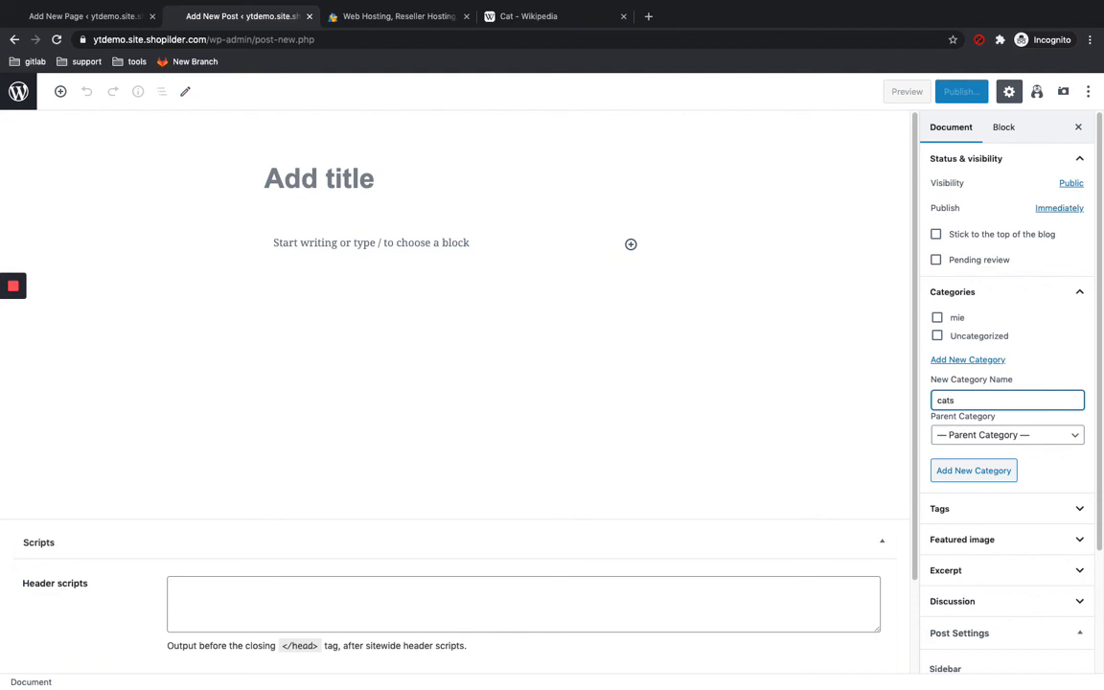
key(Return)
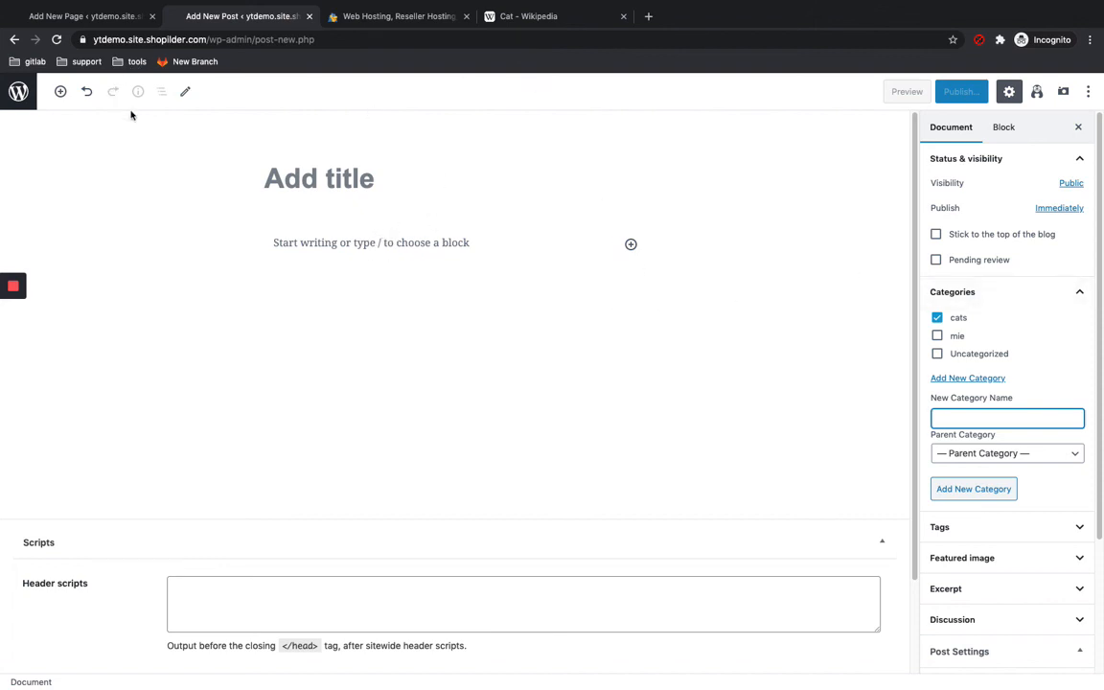
click(12, 340)
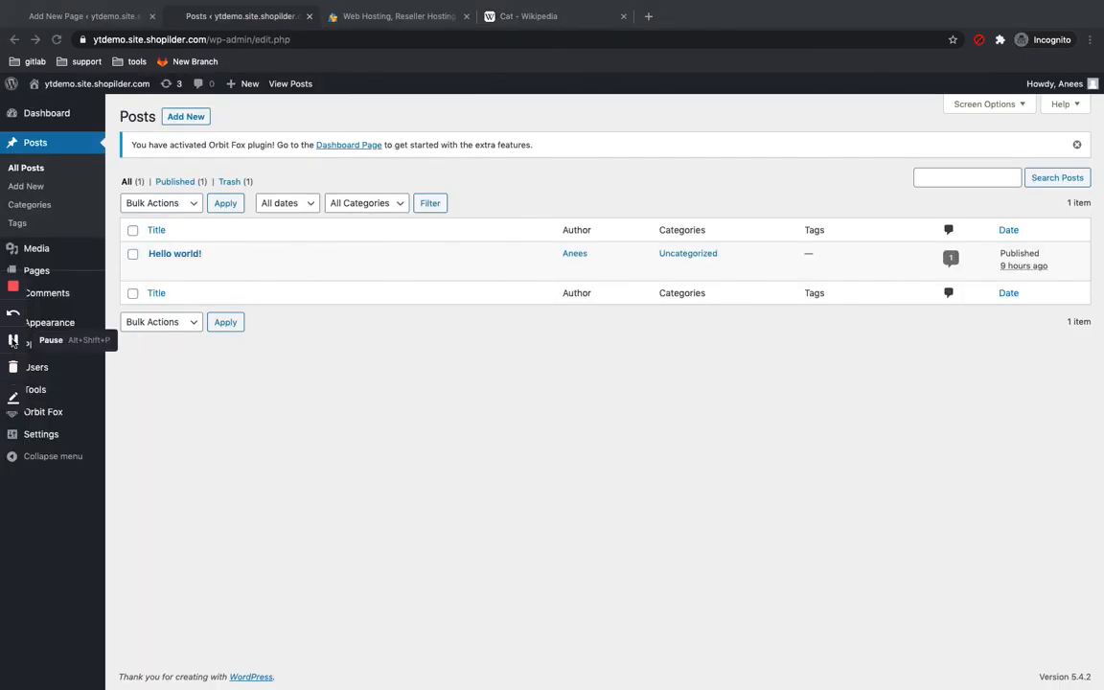